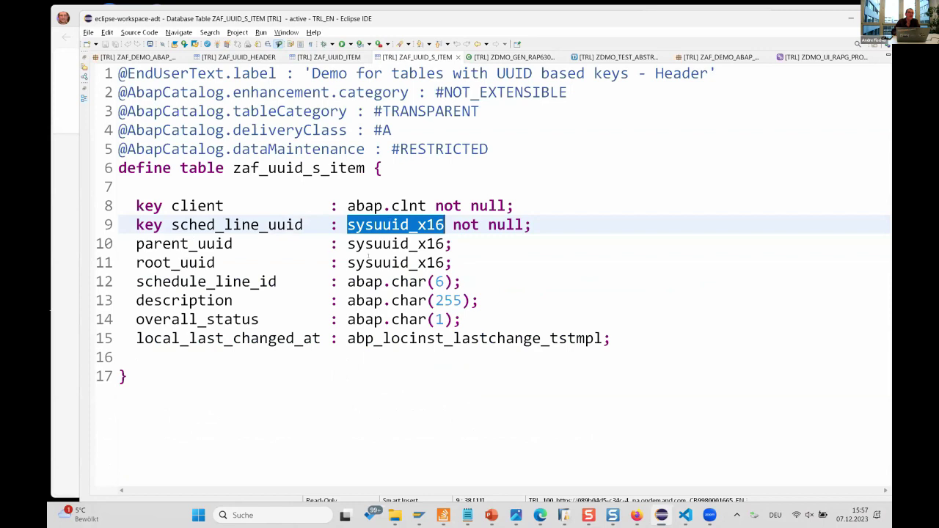
Step: Examine the UUID and local_last_changed_at fields in tables ZAF_UUID_S_ITEM and ZAF_UUID_ITEM, including the timestamp's data element
click(198, 244)
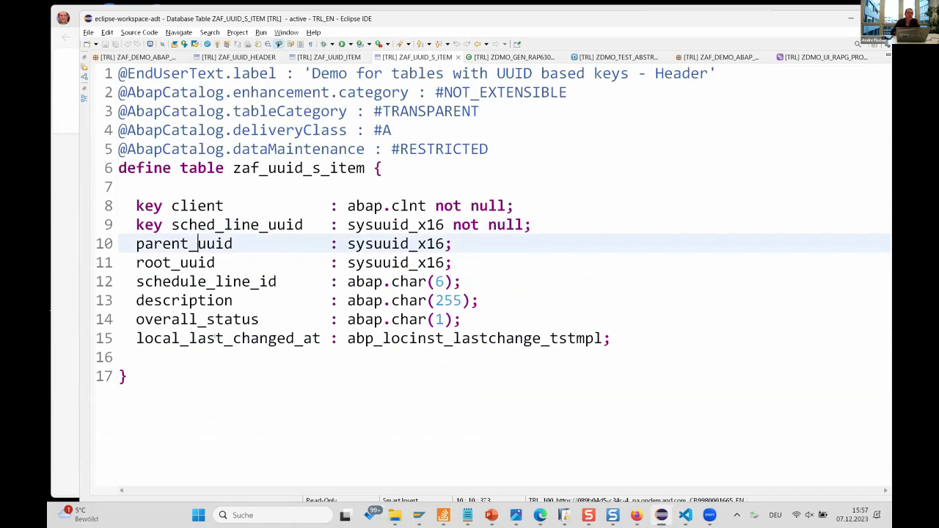
double_click(215, 339)
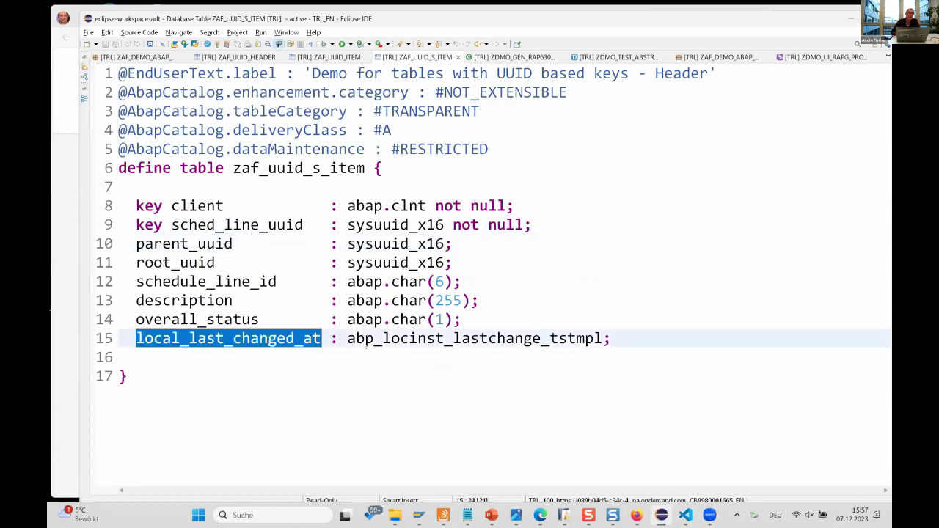
double_click(397, 339)
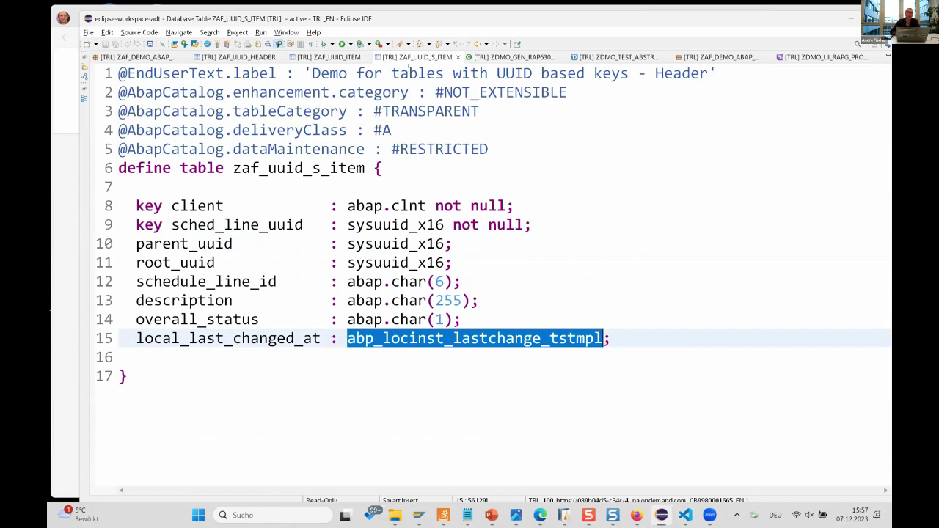
click(328, 58)
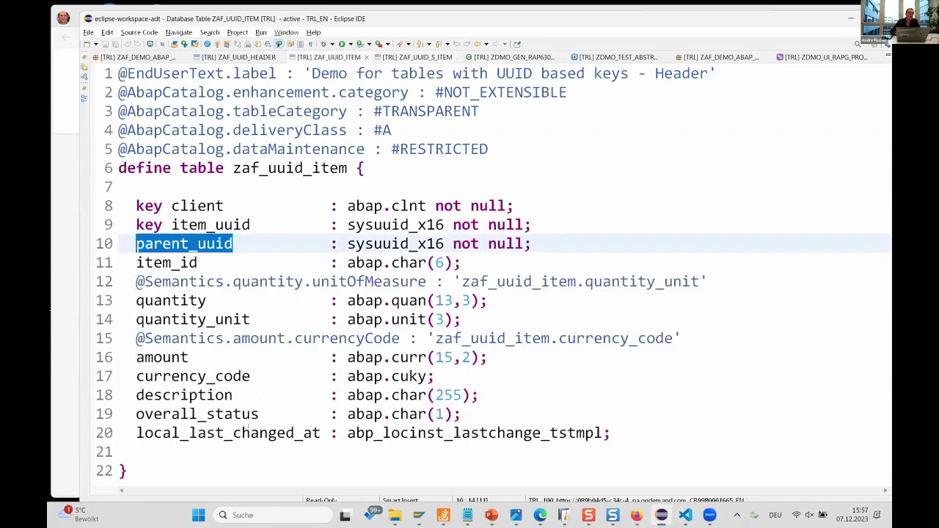
double_click(475, 433)
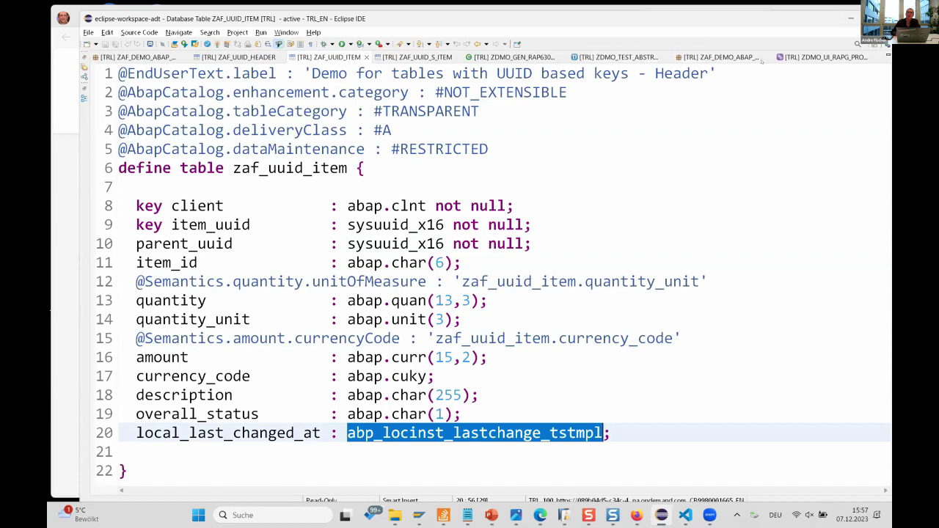
Step: View the ZDMO_UI_RAPG_PROJECT_O2 service binding, then switch to its Fiori elements preview in the browser and start a new project
click(803, 59)
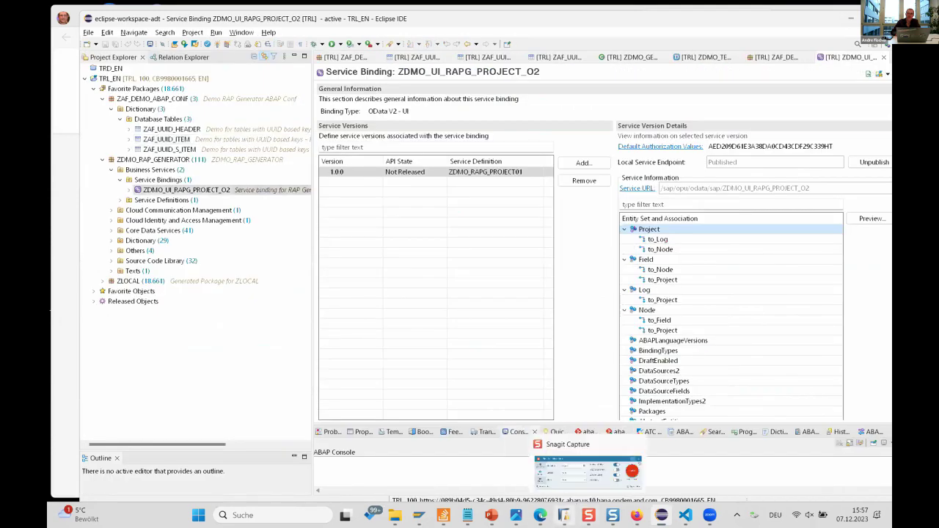
click(558, 443)
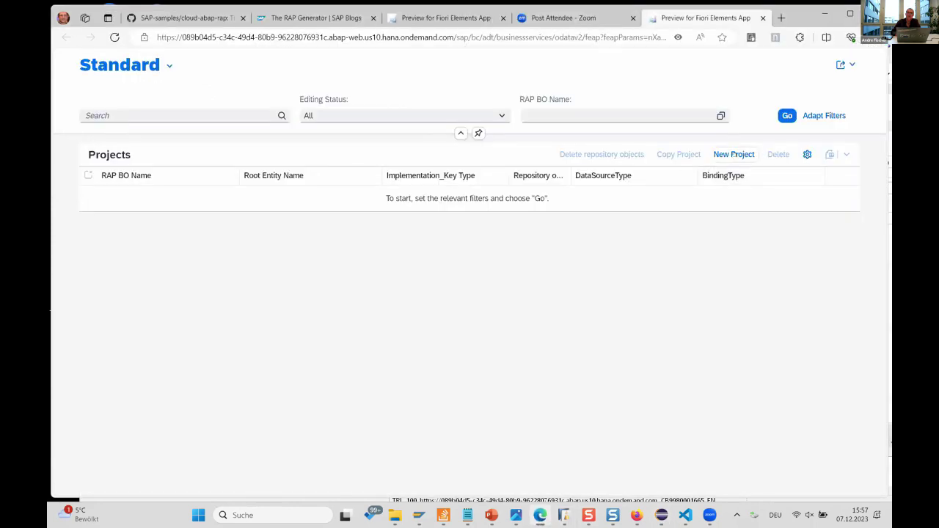
click(732, 154)
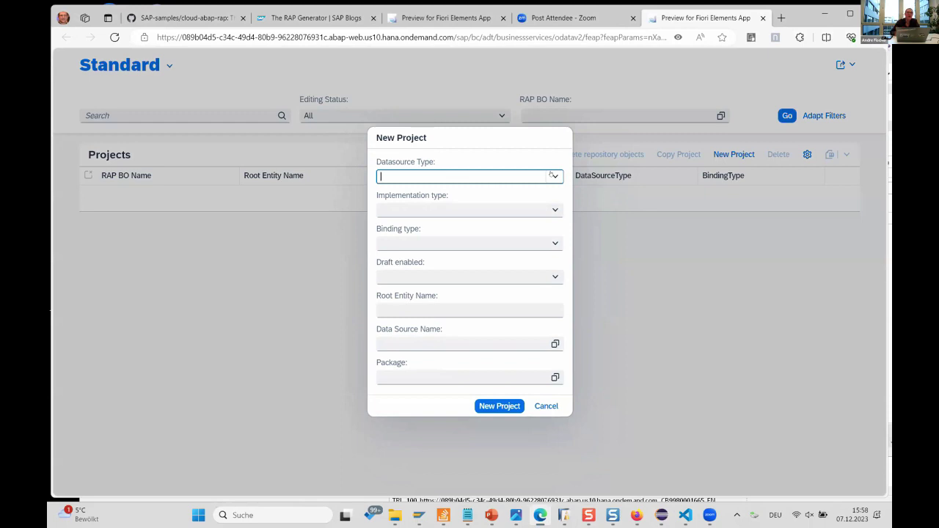
Step: Configure the new project with datasource type table, implementation type managed, binding type odata_v4_ui and draft enabled Yes
click(551, 174)
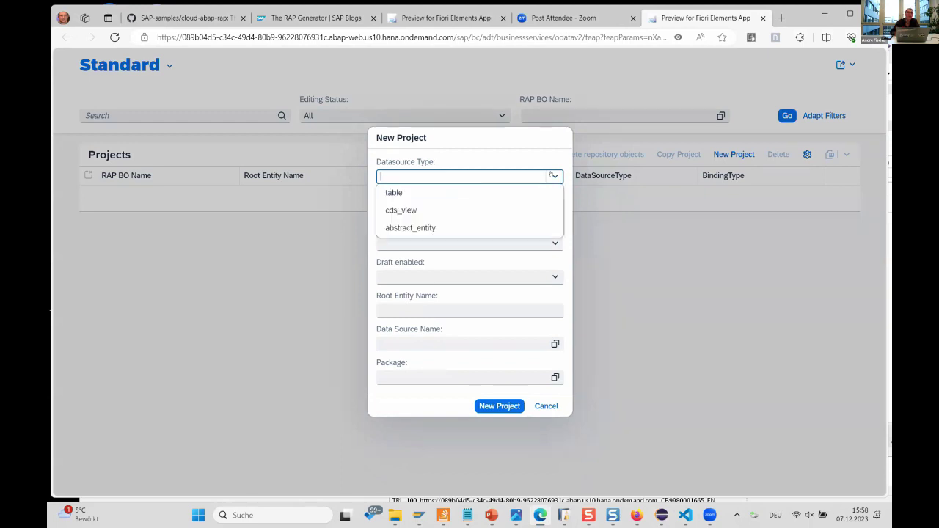
click(452, 192)
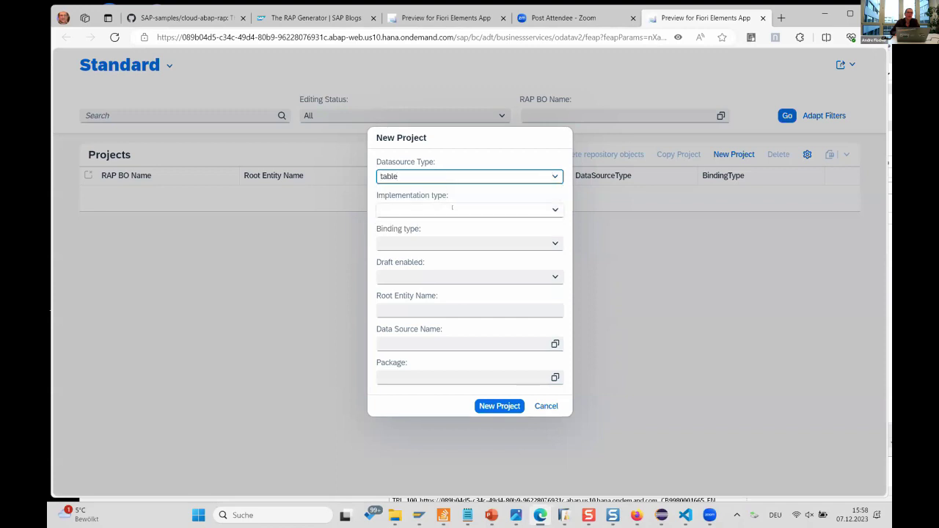
click(512, 212)
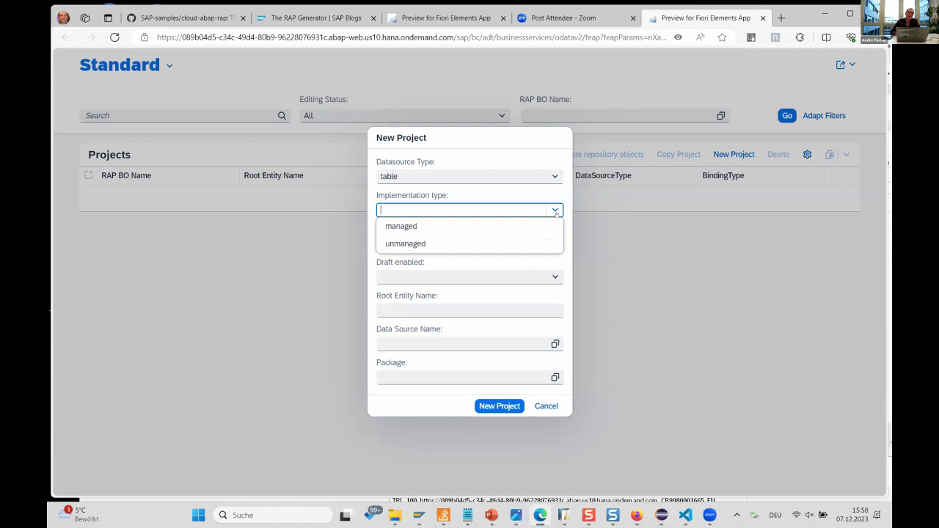
click(402, 227)
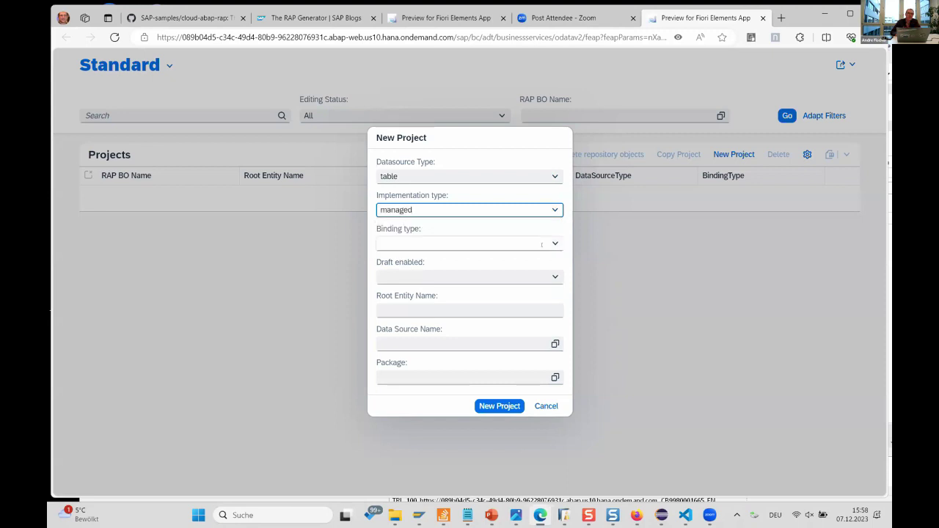
click(553, 243)
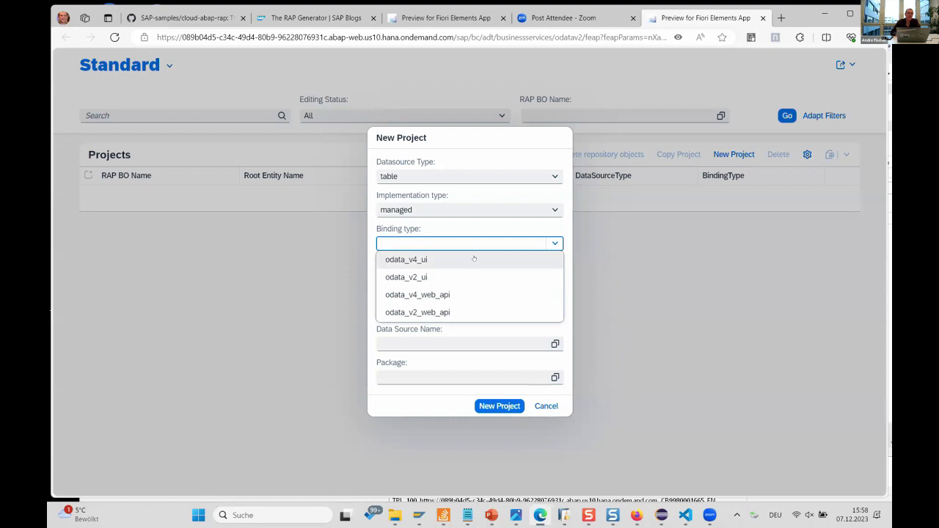
click(431, 259)
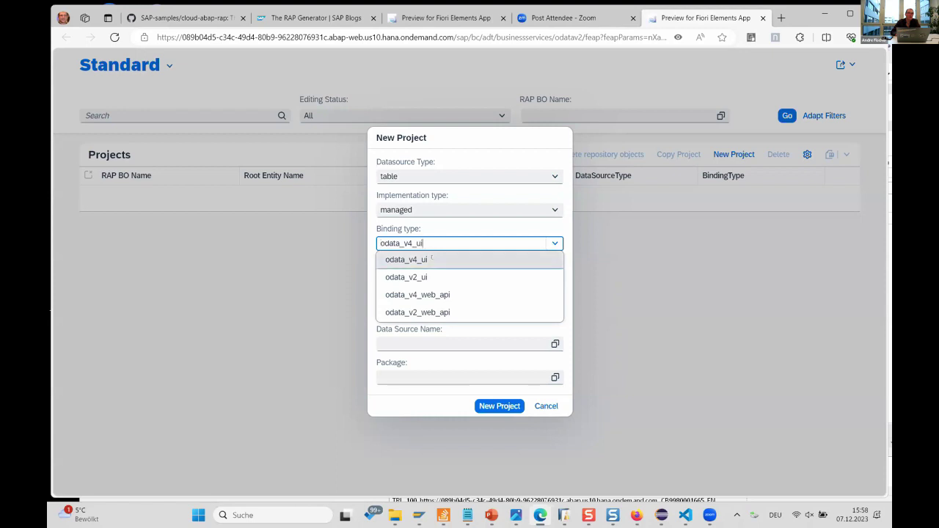
click(552, 277)
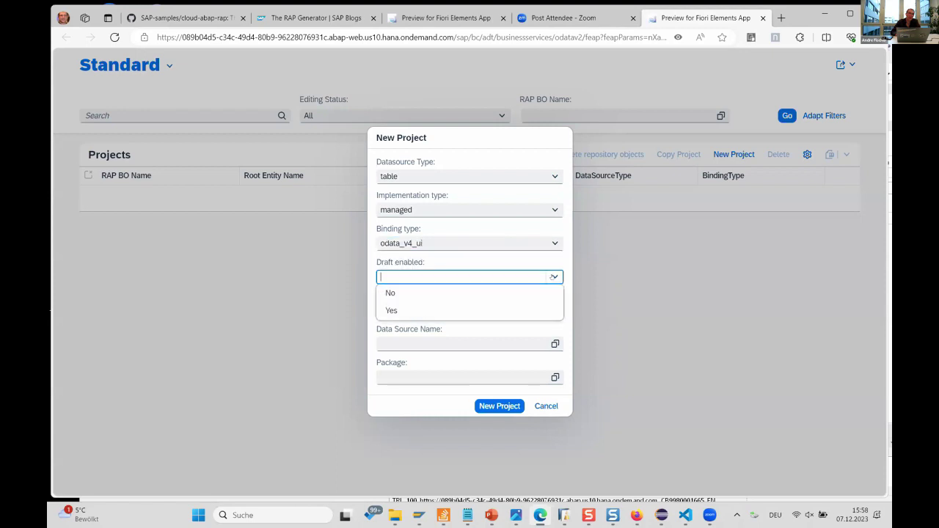
click(487, 311)
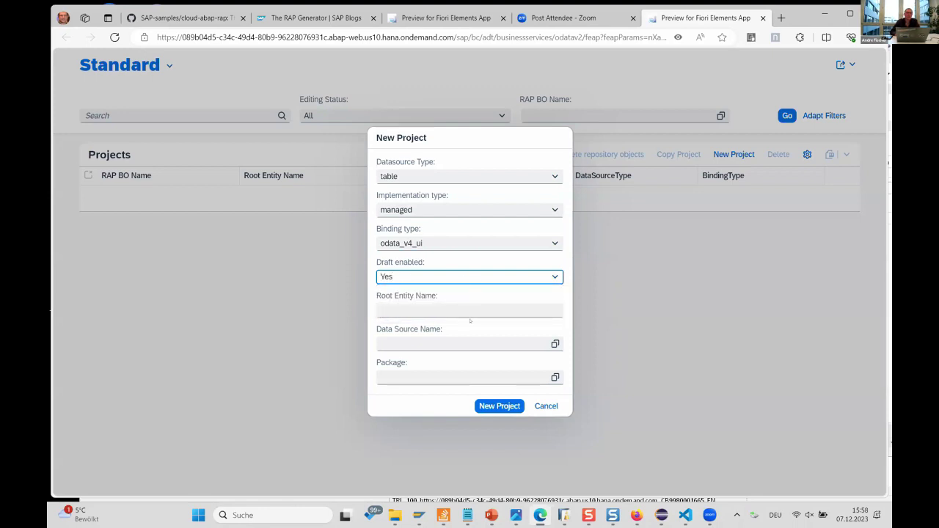
Step: Enter SalesOrder as the root entity name and choose ZAF_UUID_HEADER as the data source
click(496, 308)
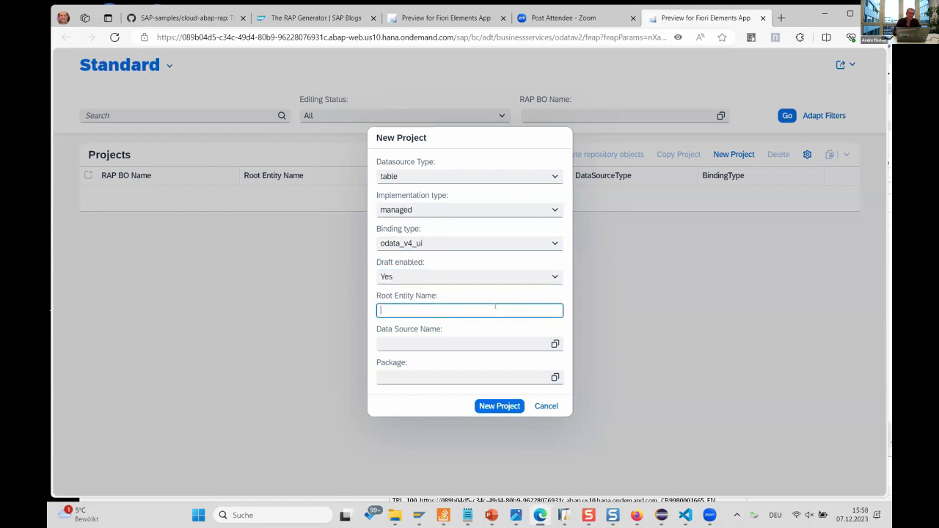
text(SalesOrder)
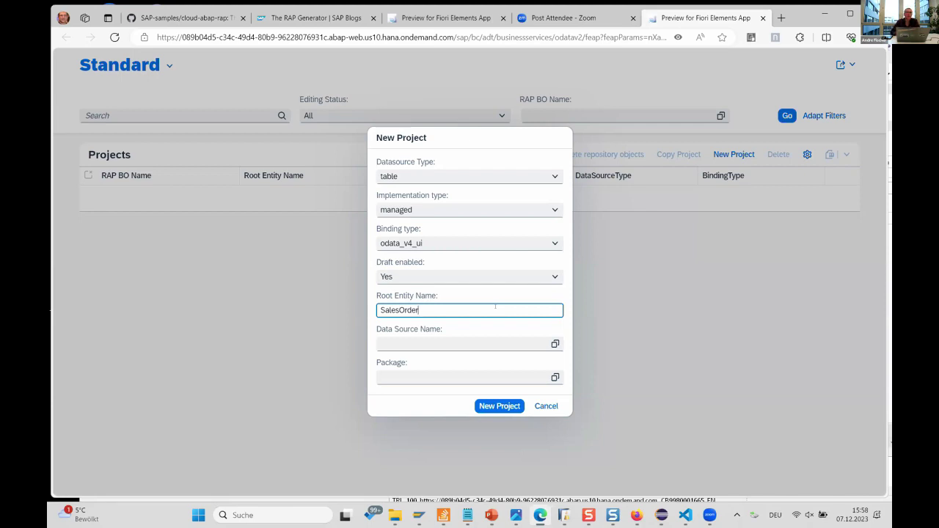
click(468, 347)
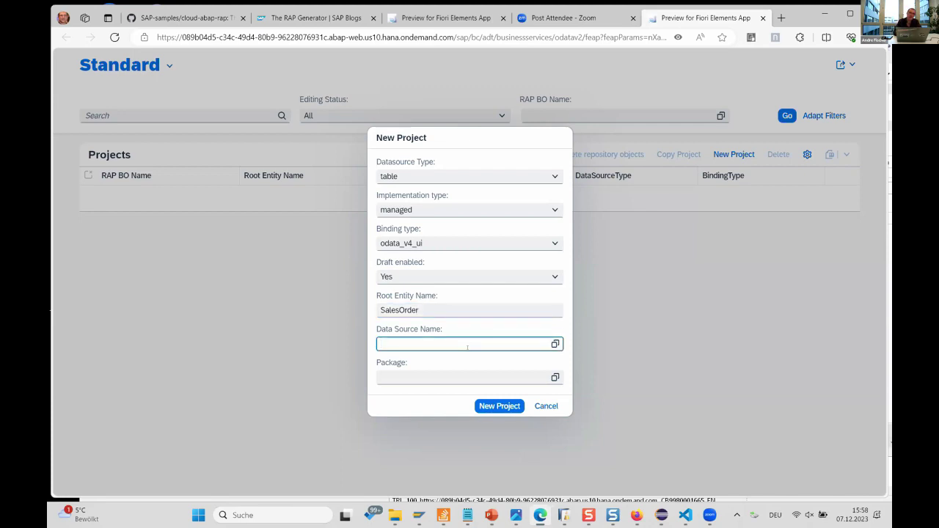
text(zaf_u)
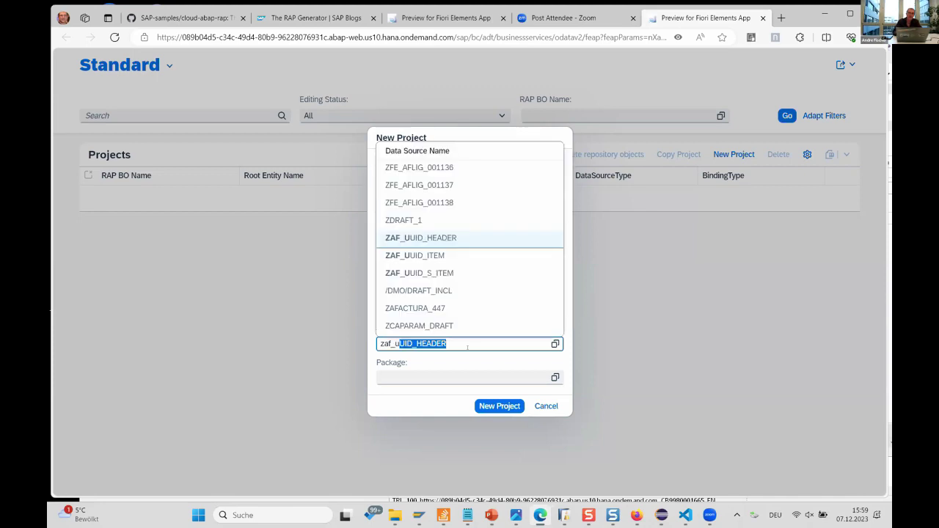
text(ui)
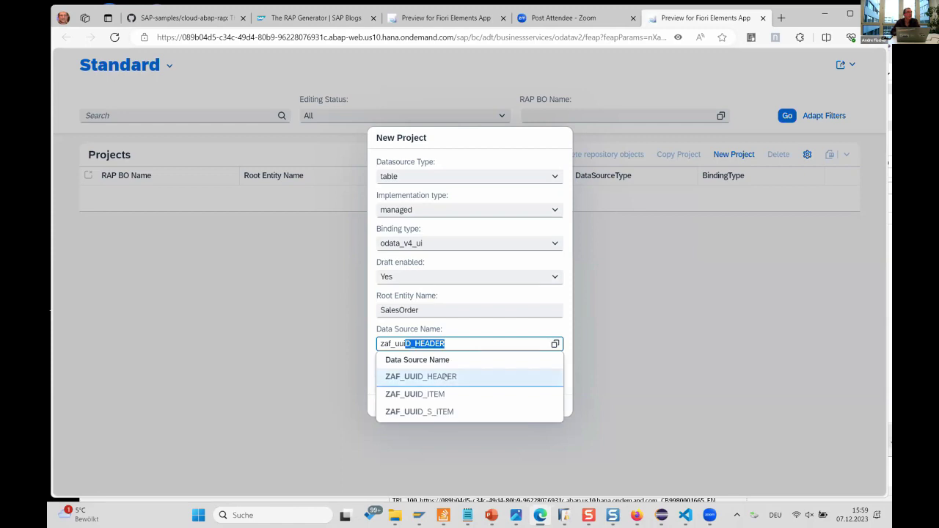
click(445, 376)
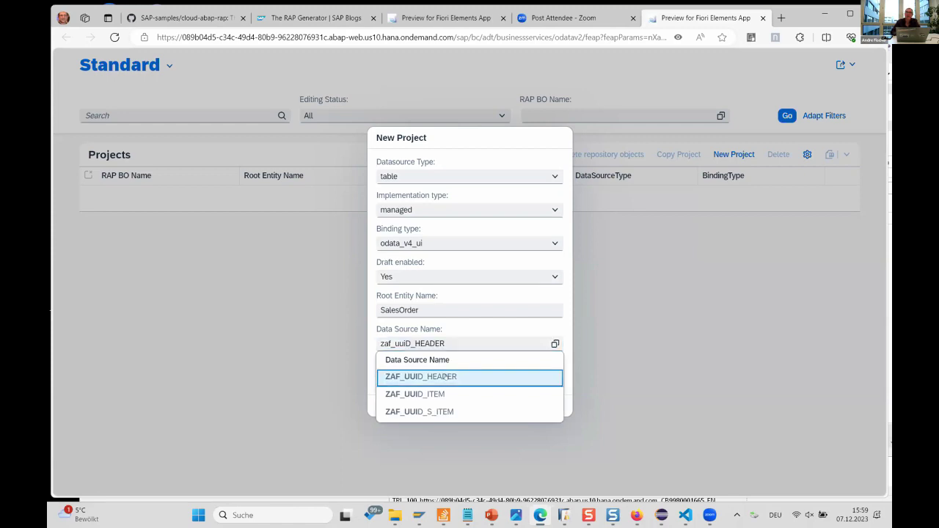
Step: Assign the project to package ZAF_DEMO_ABAP_CONF and create it
click(424, 376)
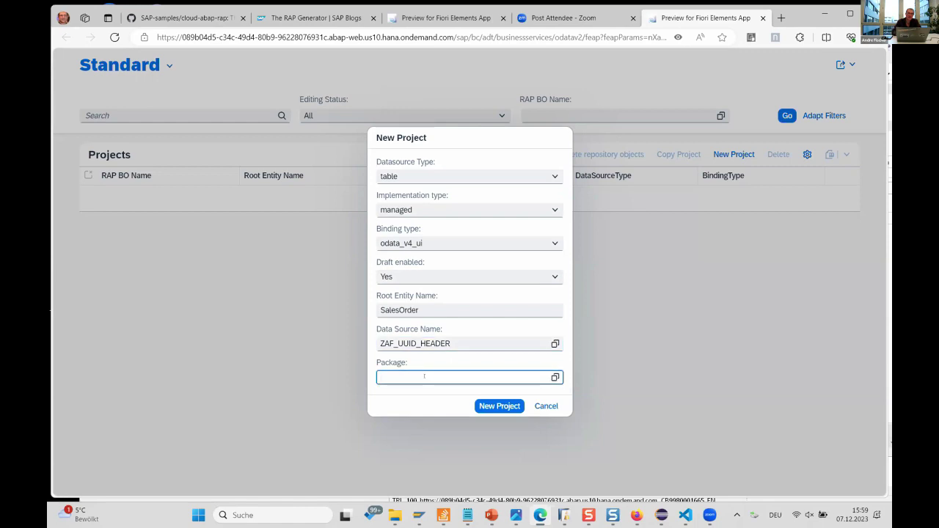
click(661, 514)
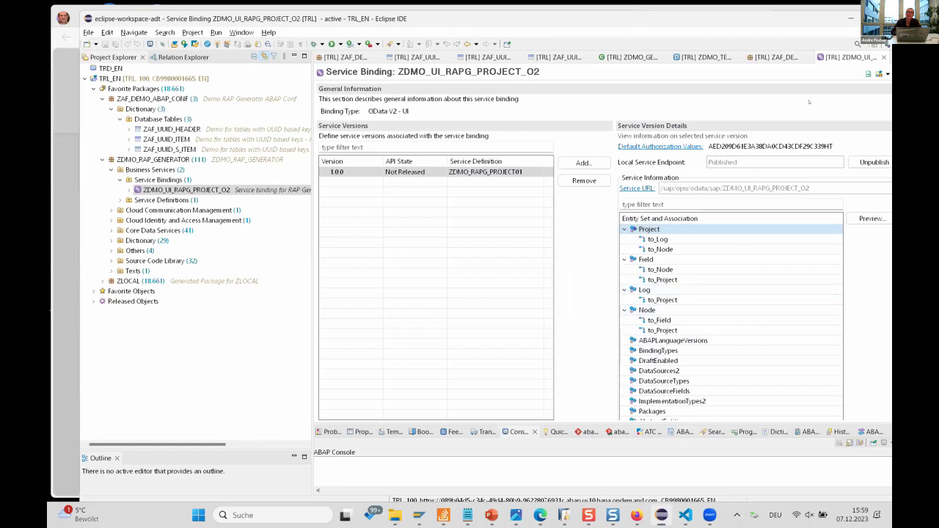
key(alt+Tab)
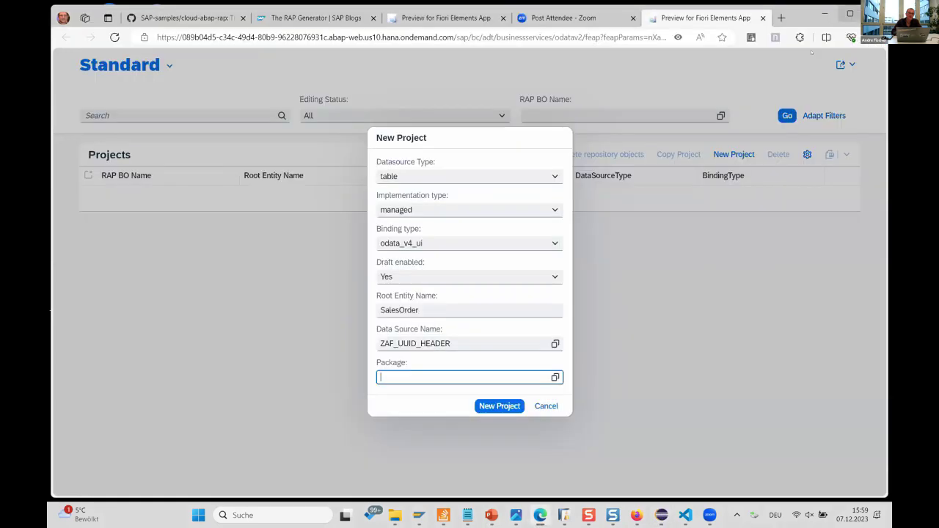
text(zaf_)
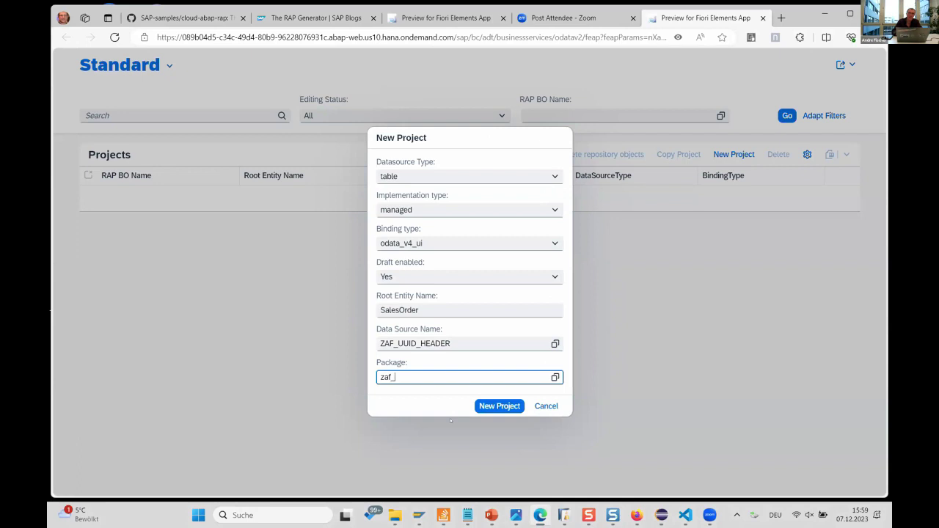
text(deMO_ABAP_CONF)
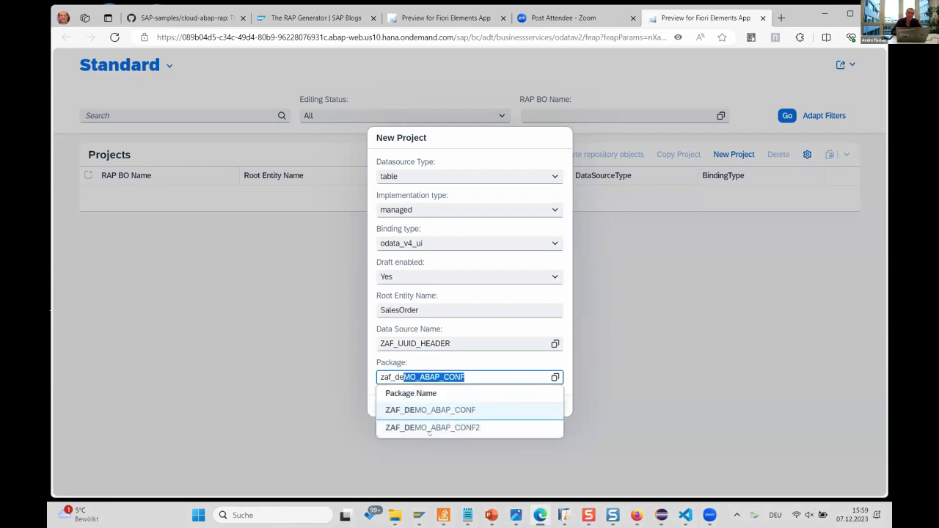
key(Down)
key(Return)
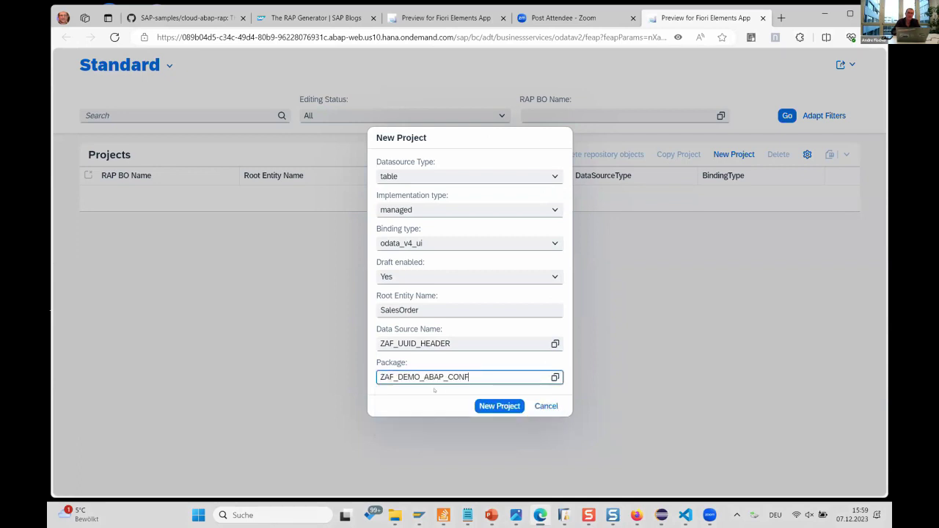
click(496, 406)
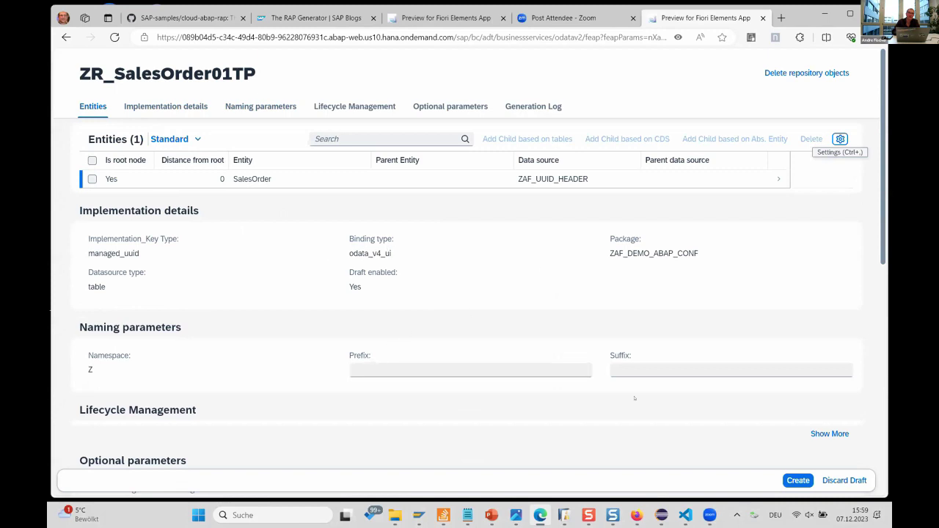
Step: Set the suffix in the project's naming parameters to _001
click(643, 368)
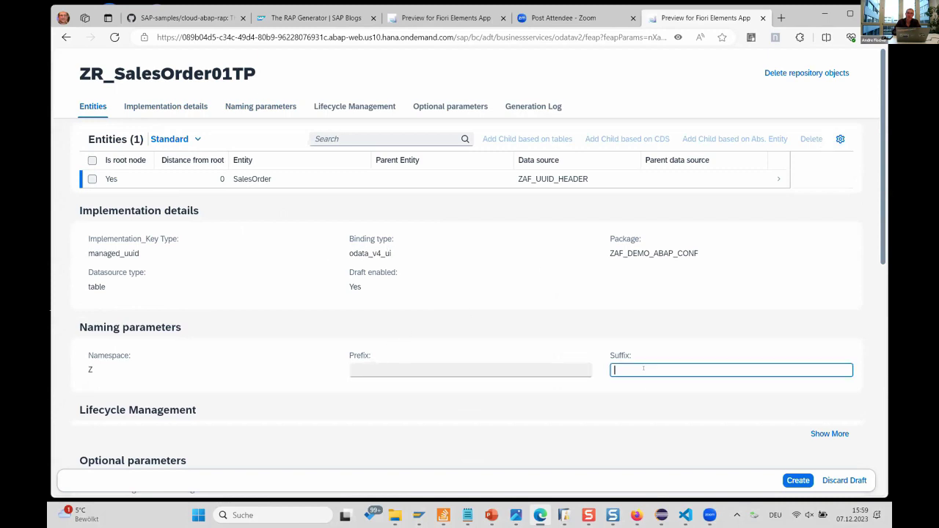
text(_001)
Step: Set the SalesOrder entity's semantic key to SALESORDER_ID and review its semantics mappings and repository object names
click(274, 179)
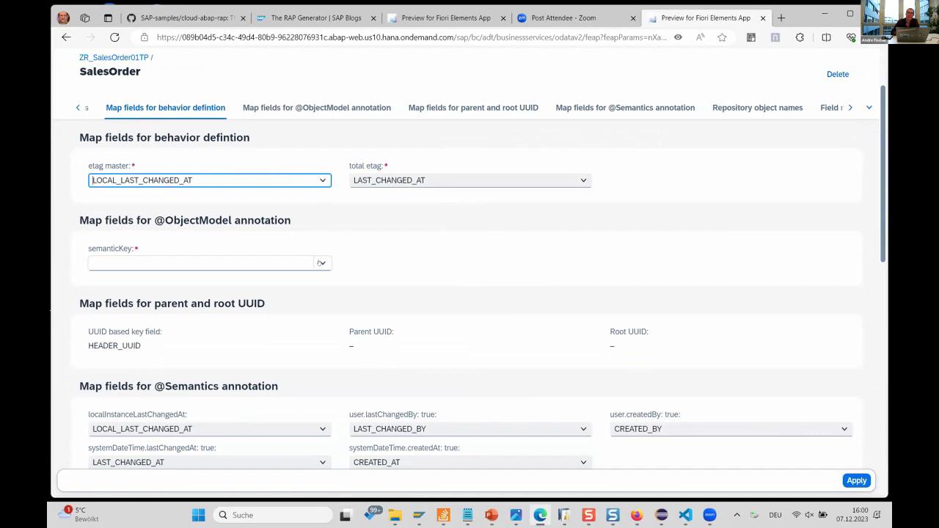
click(321, 263)
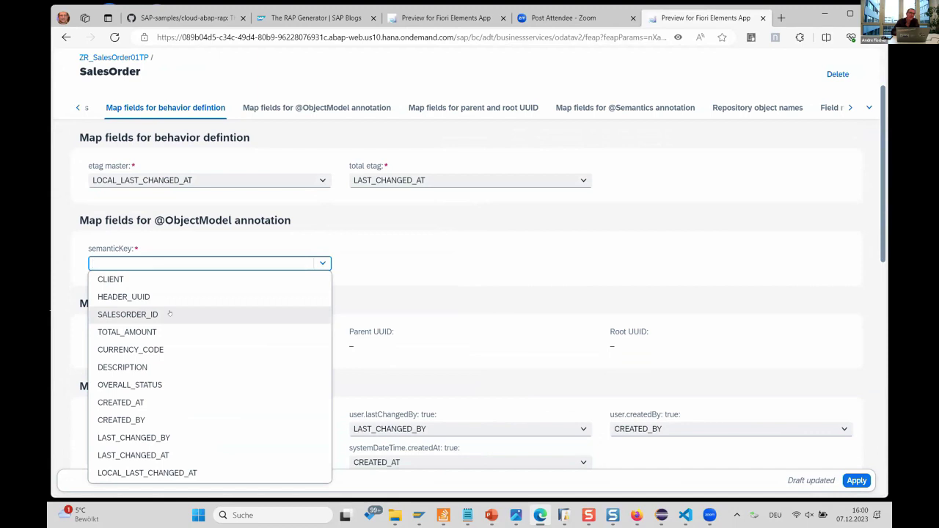
click(170, 314)
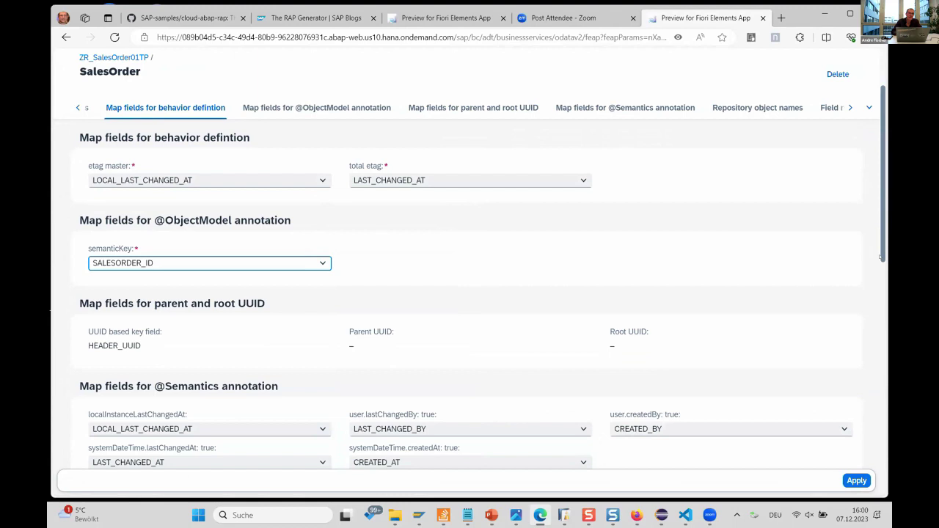
scroll(880, 257, down, 3)
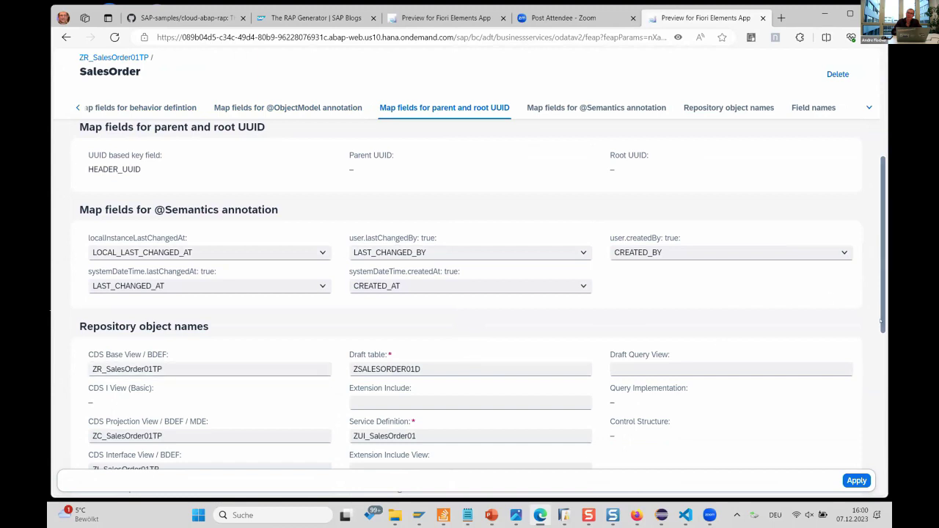
scroll(479, 296, down, 2)
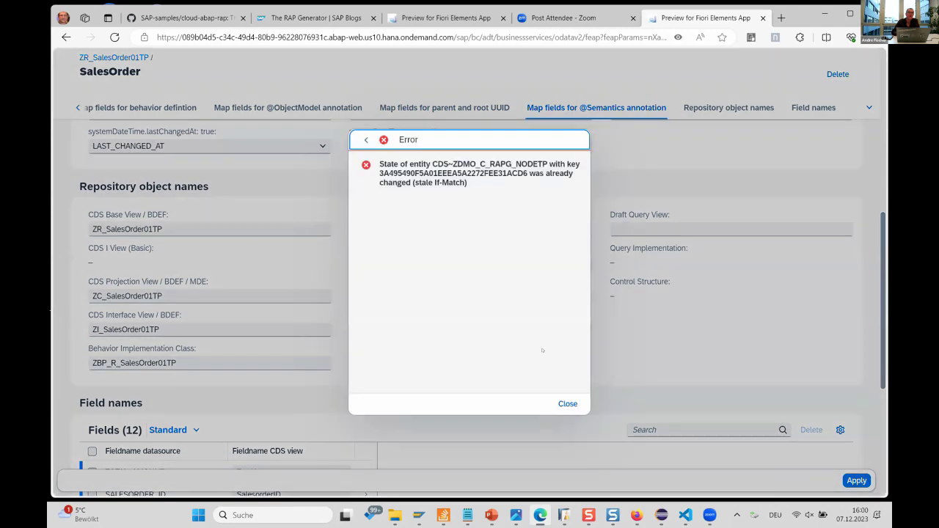
Step: Dismiss the error, retry applying the SalesOrder entity changes and refresh the data to the latest version
click(567, 404)
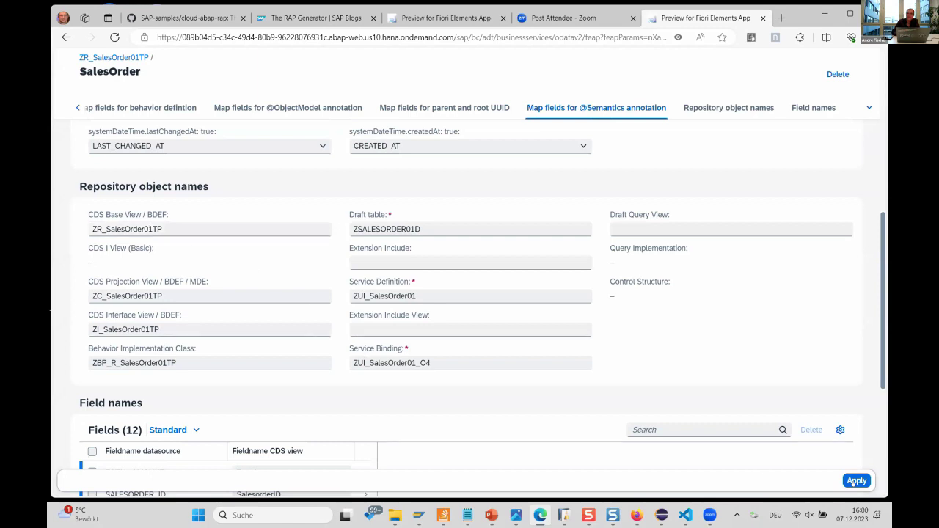
click(854, 480)
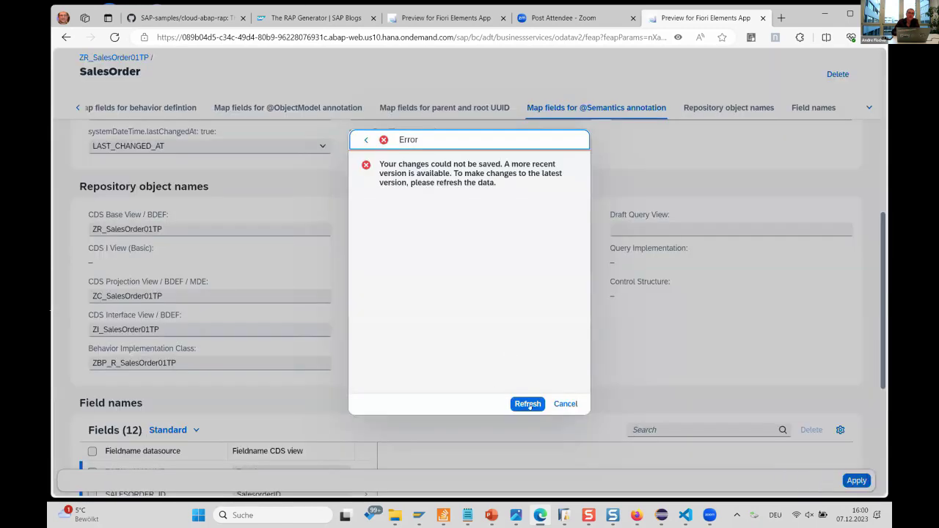
click(528, 403)
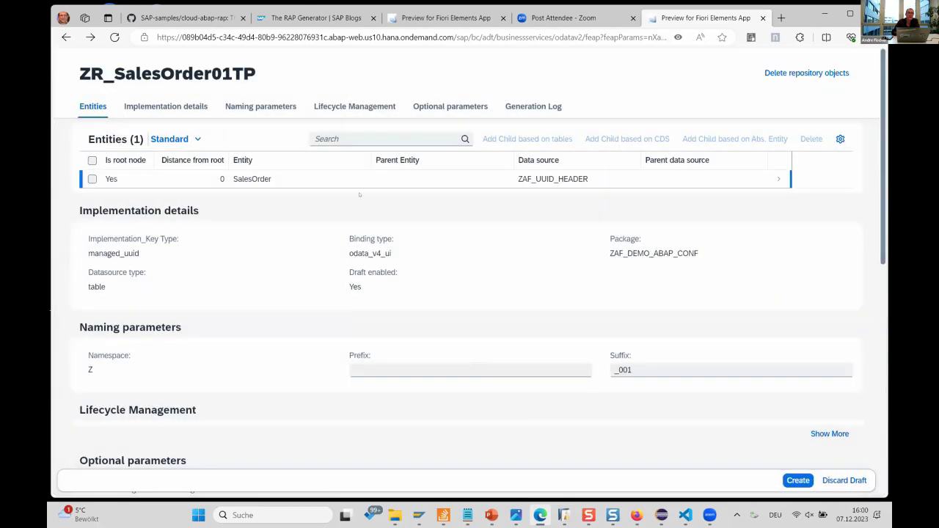
Step: Rename the SalesOrder entity's CDS view fields SALESORDER_ID to SalesorderID34 and TOTAL_AMOUNT to TotalAmountZZ, and apply the changes
click(261, 177)
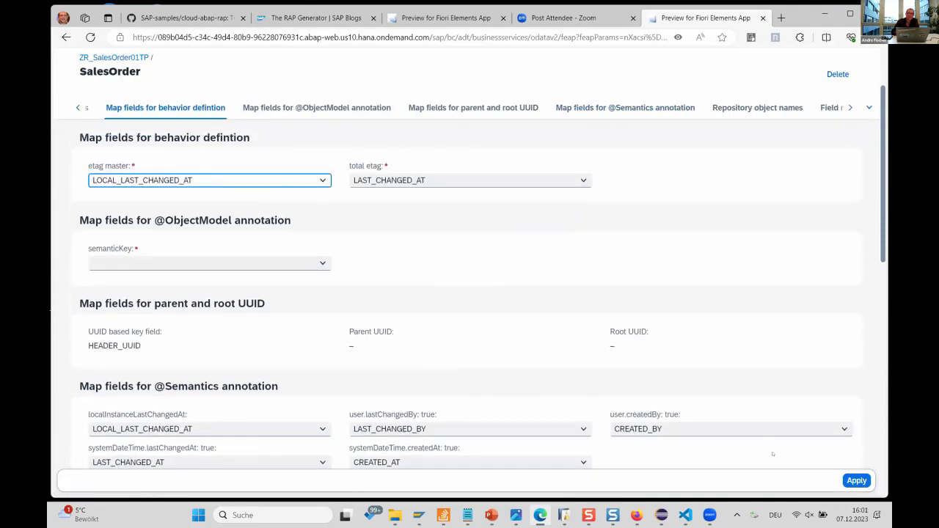
scroll(880, 437, down, 5)
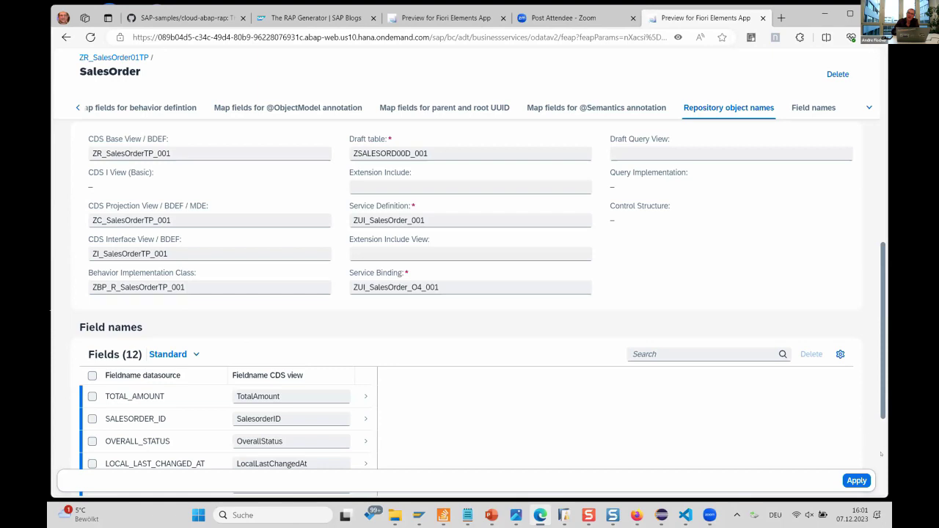
scroll(283, 246, down, 3)
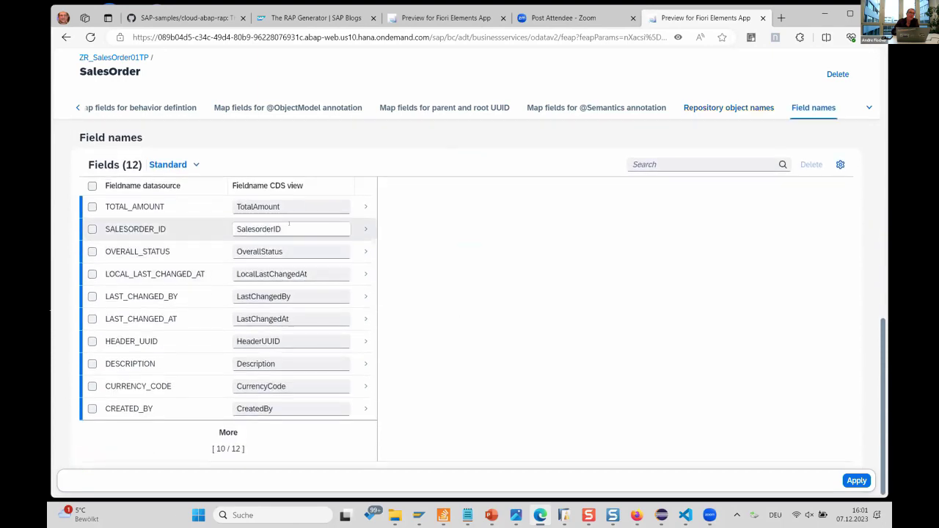
click(289, 228)
text(34)
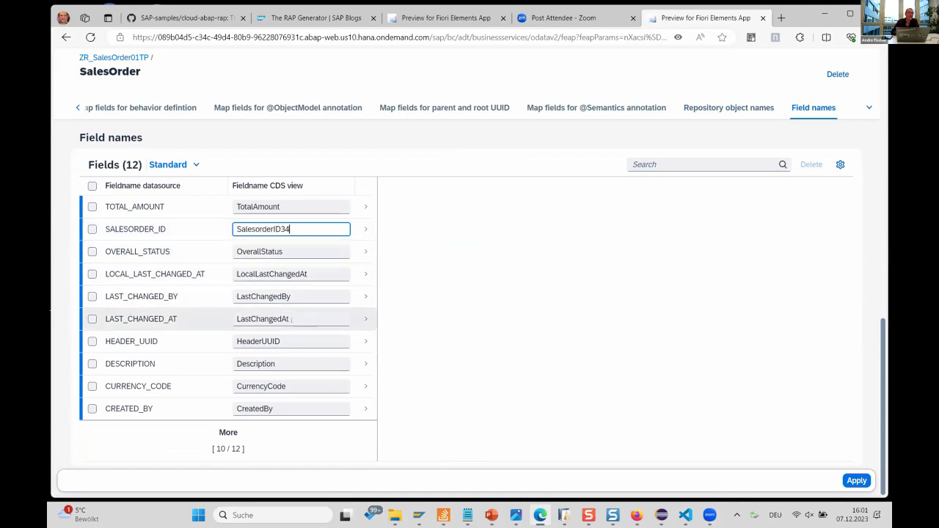
click(285, 206)
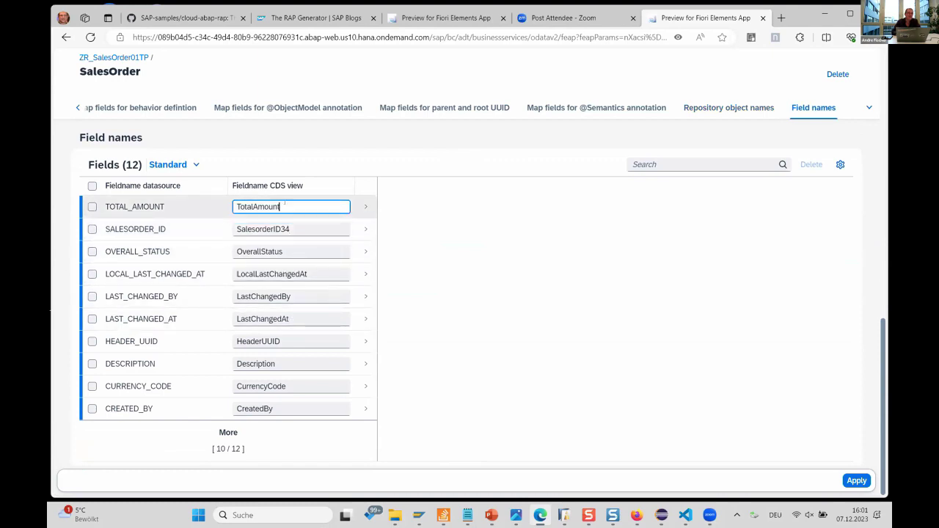
text(ZZ)
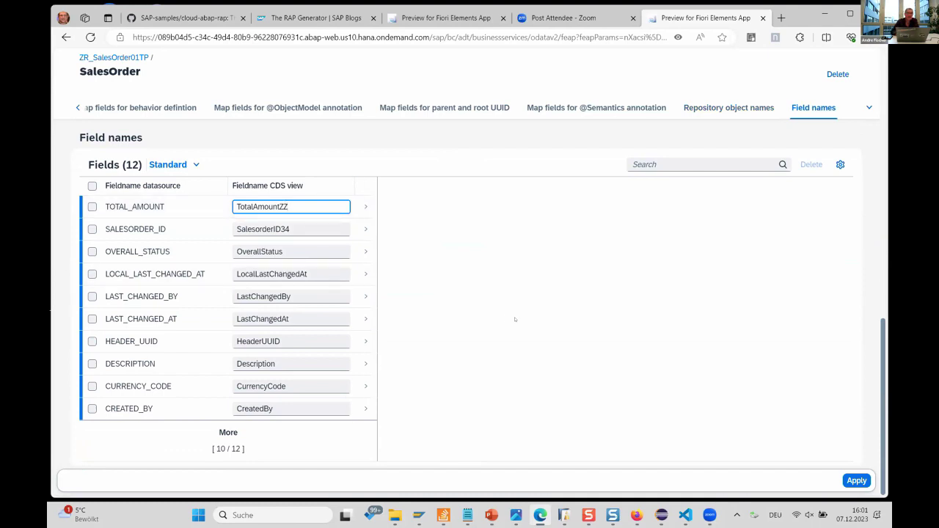
click(852, 481)
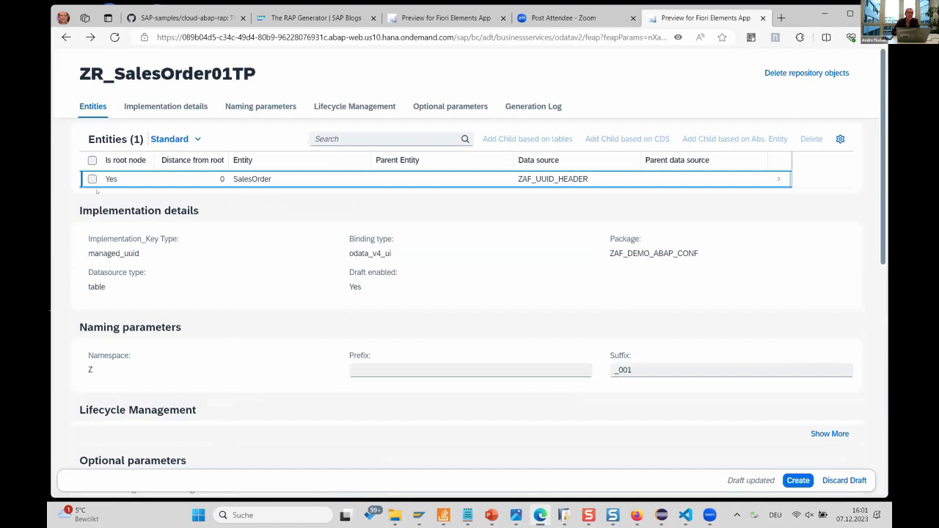
Step: Add a table-based child entity named Item under SalesOrder with data source ZAF_UUID_ITEM
click(92, 179)
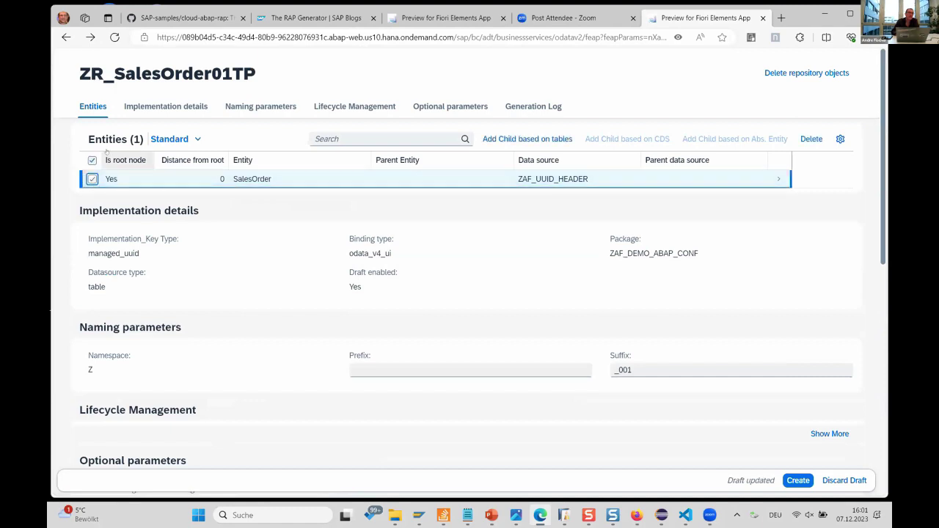
click(536, 142)
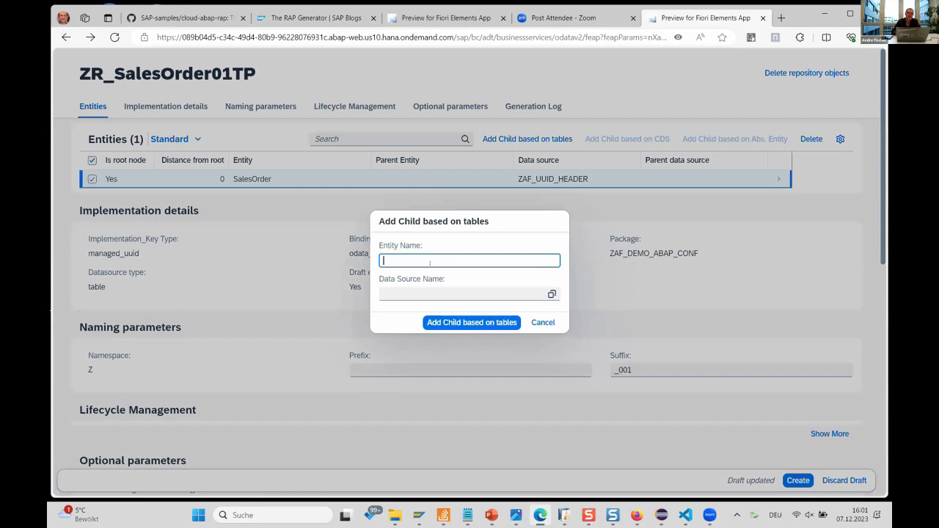
text(Item)
key(Tab)
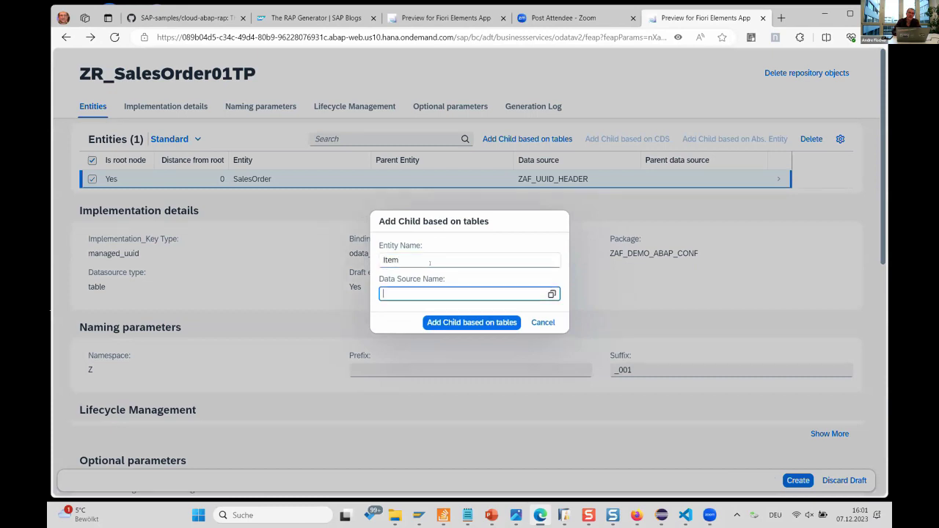
text(zaf_u)
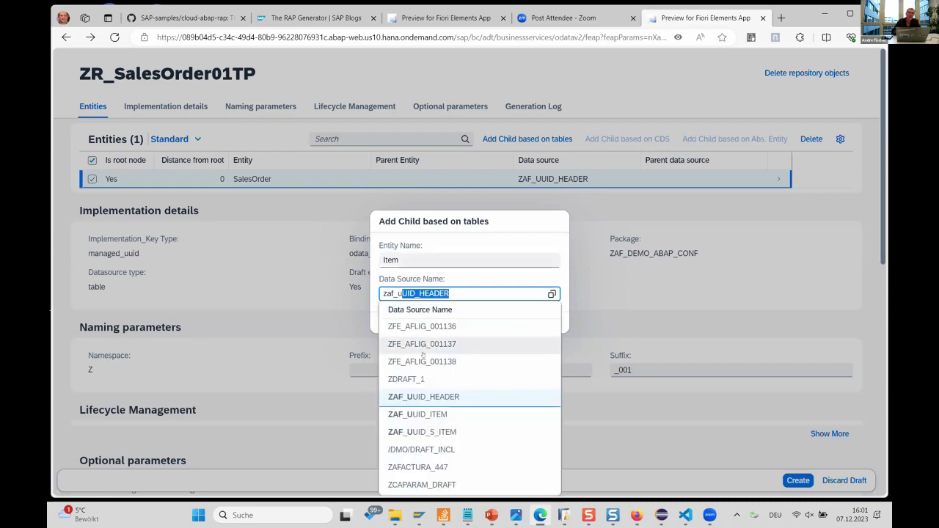
click(424, 414)
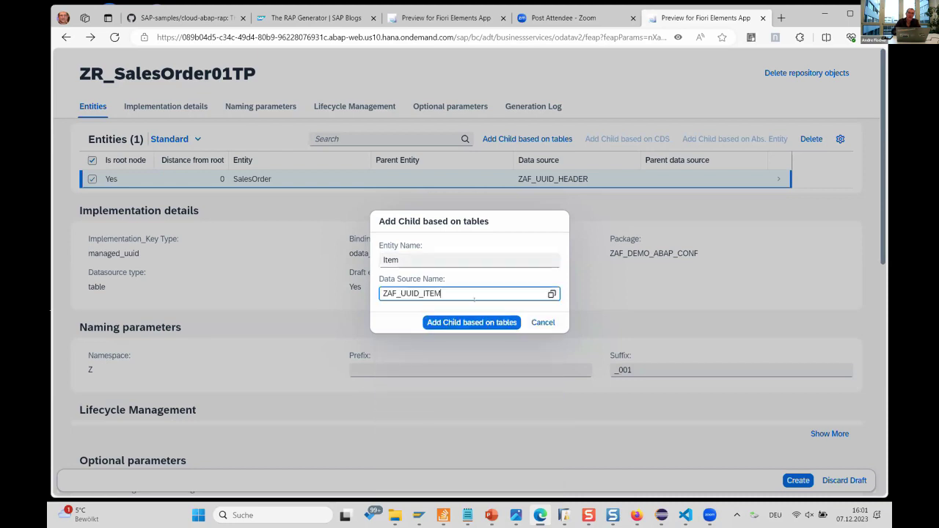
click(471, 323)
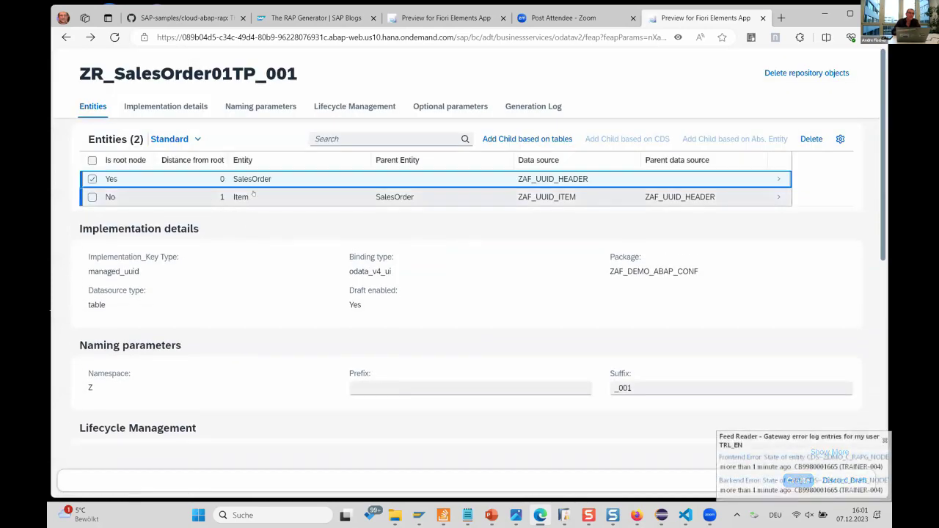
Step: Set the Item entity's semantic key to ITEM_ID
click(253, 193)
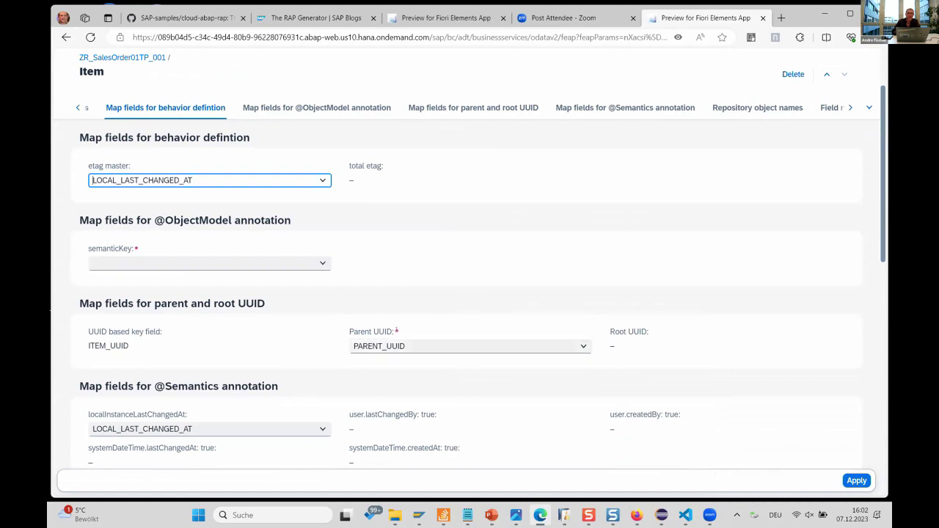
click(260, 263)
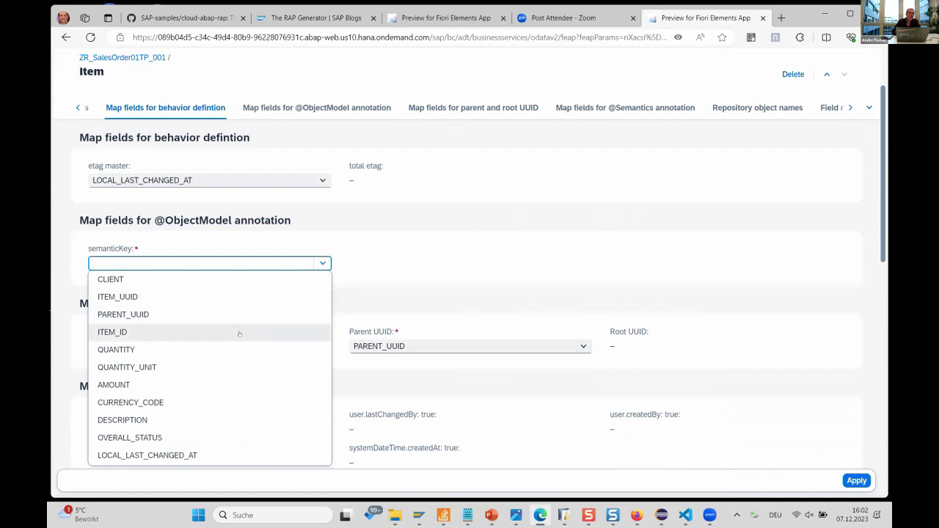
click(241, 331)
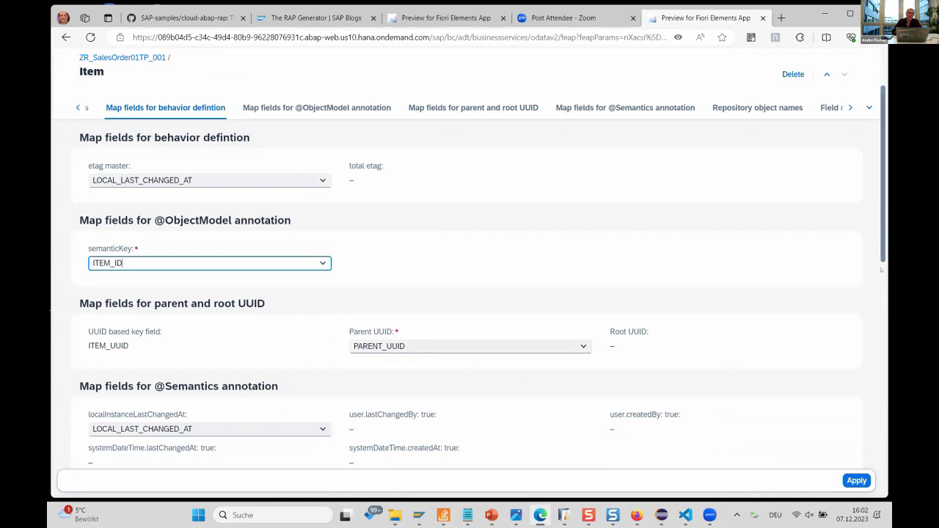
Step: Rename the Item entity's CDS view field for ITEM_ID to ItemID22 and apply the changes
scroll(619, 277, down, 3)
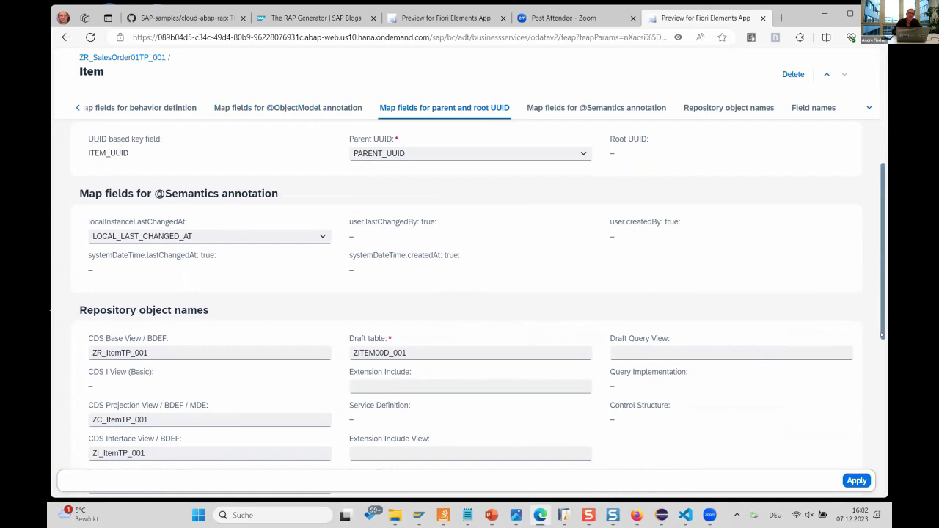
drag(883, 334, 870, 412)
scroll(866, 420, down, 2)
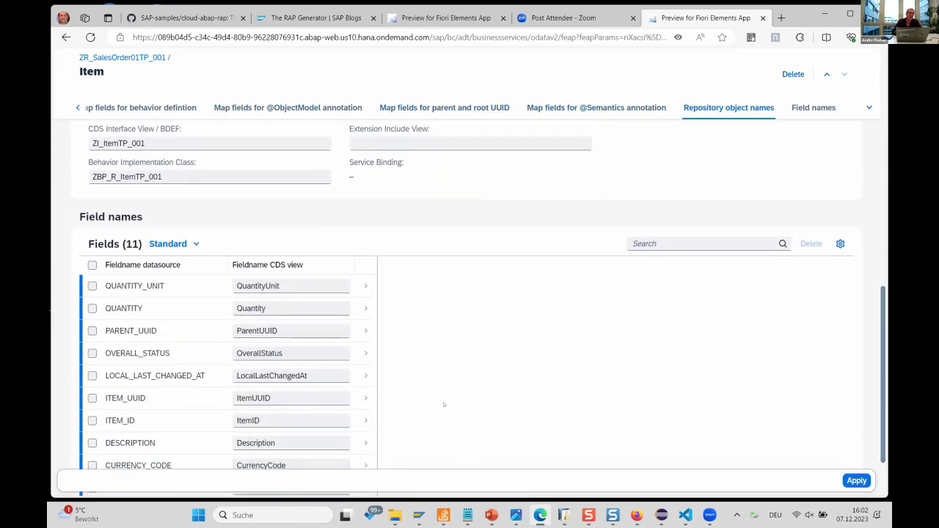
click(308, 398)
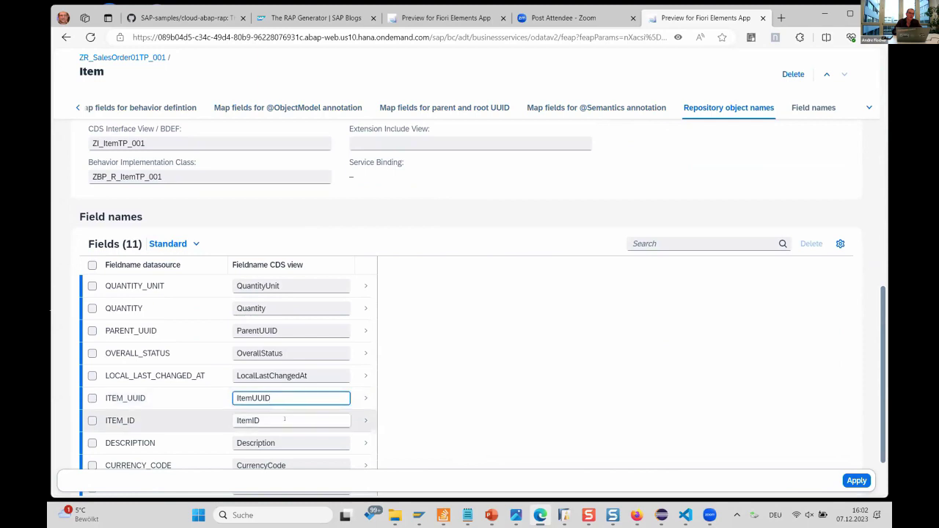
click(284, 421)
text(22)
key(Return)
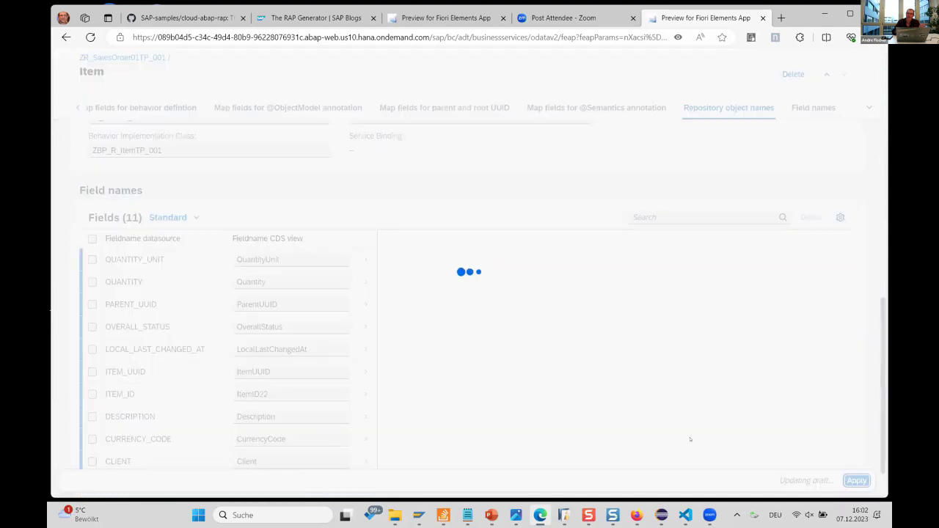
Step: Add a table-based child entity named SubItem under Item with data source ZAF_UUID_S_ITEM
click(92, 179)
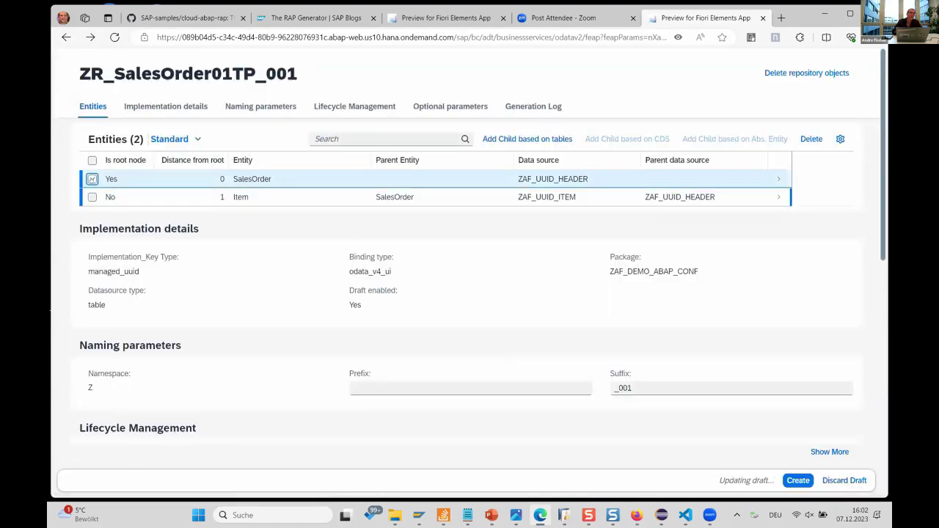
click(91, 197)
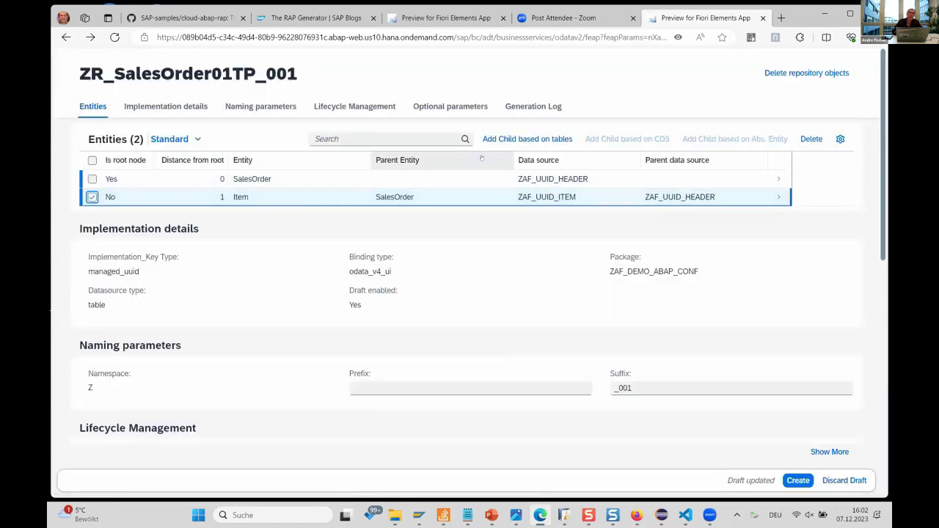
click(523, 138)
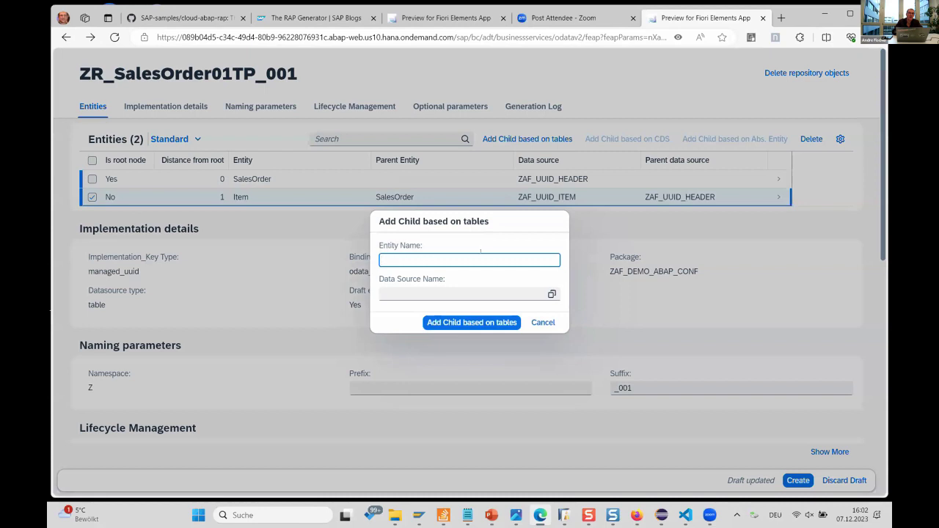
text(SubItem)
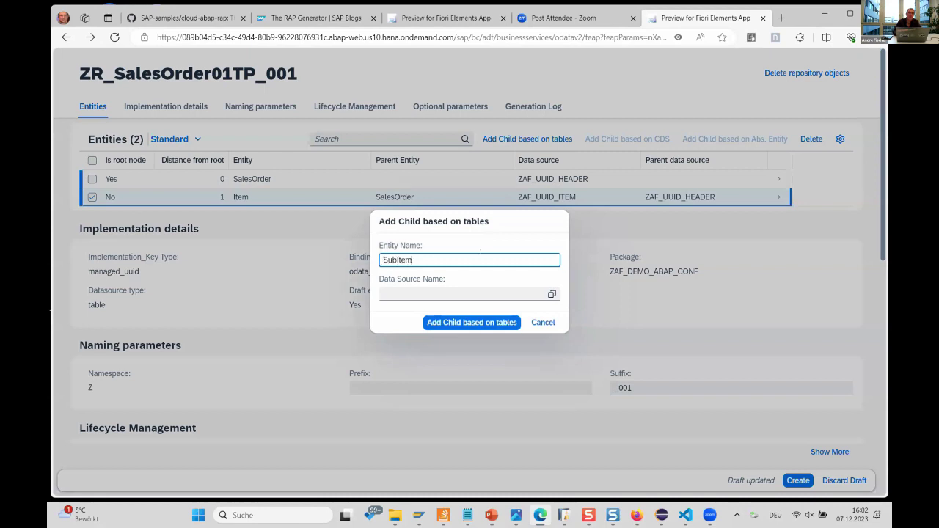
click(472, 291)
text(zaf)
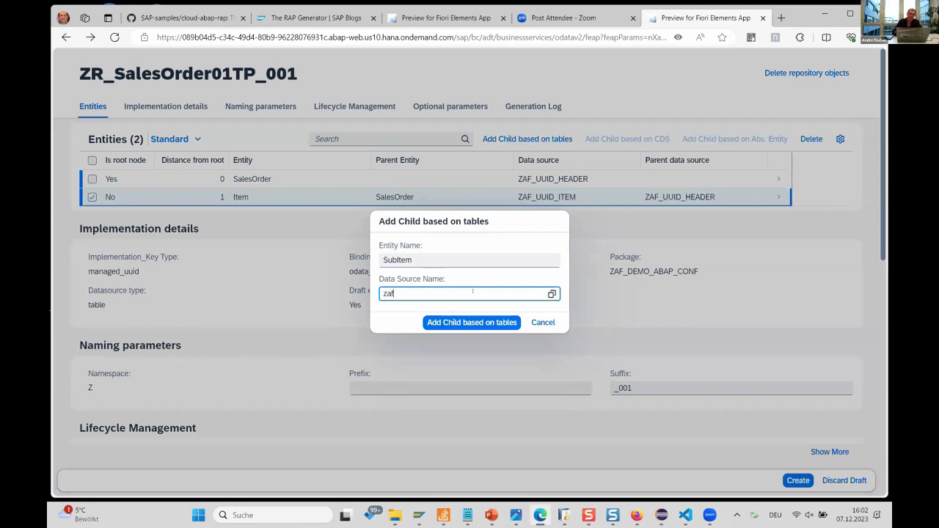
text(_uuID_HEADER)
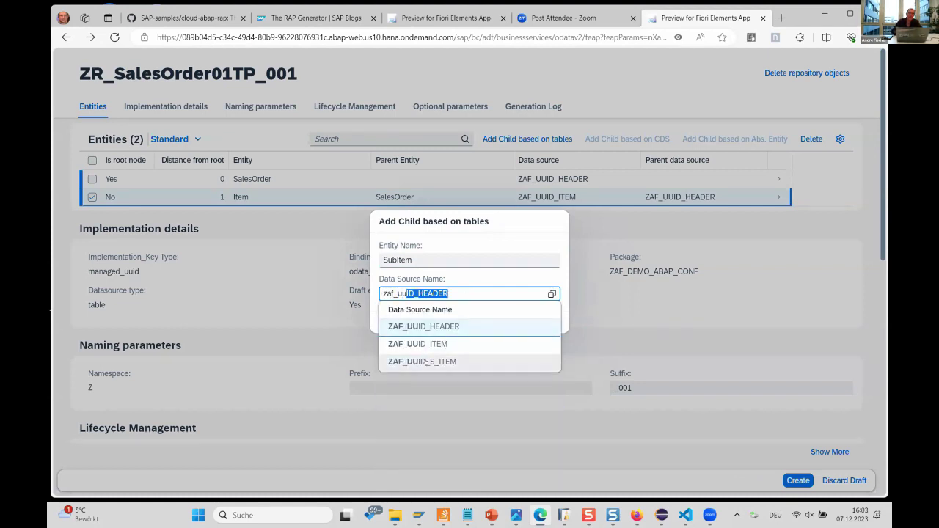
click(425, 360)
click(498, 327)
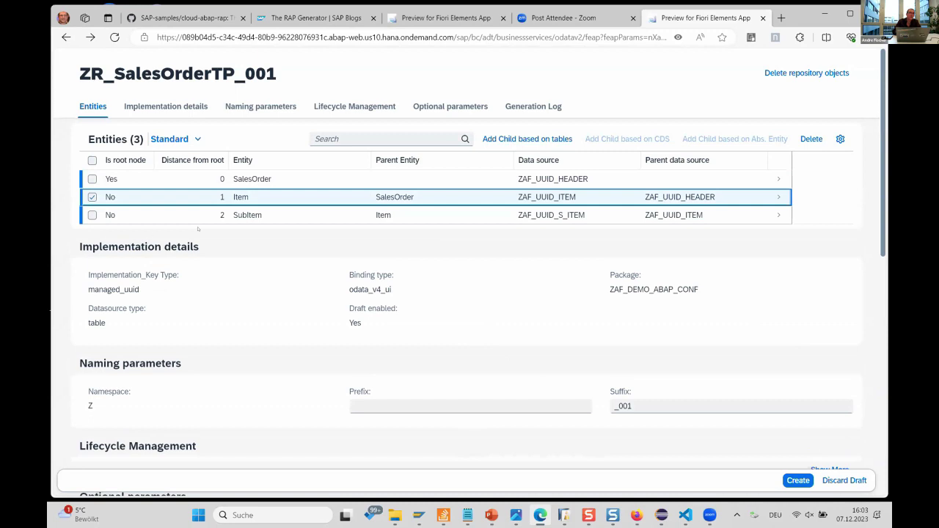
Step: Set the SubItem entity's semantic key to SCHEDULE_LINE_ID and apply the changes
click(242, 215)
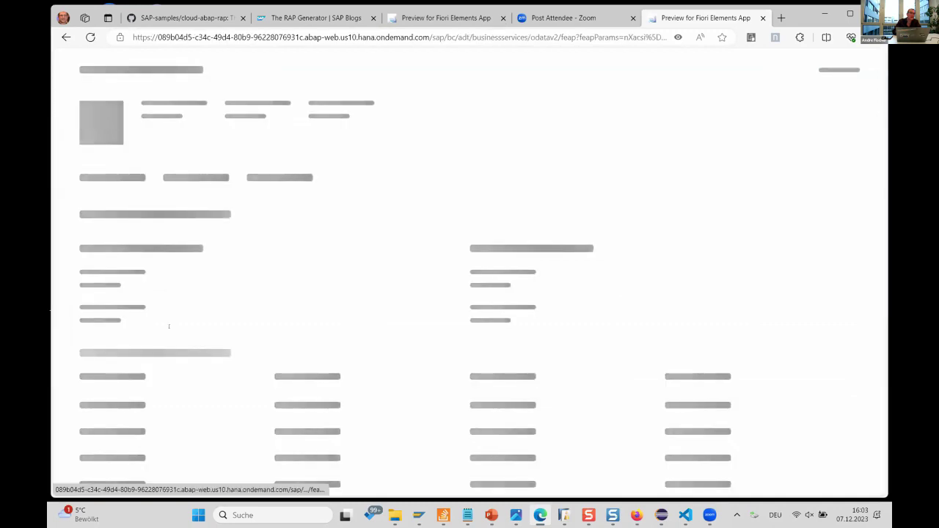
scroll(316, 263, down, 1)
click(317, 262)
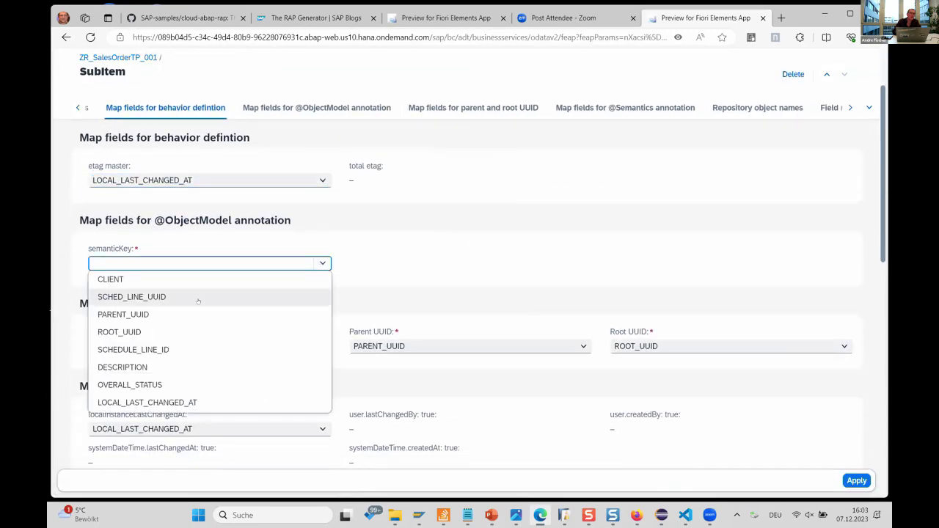
click(166, 348)
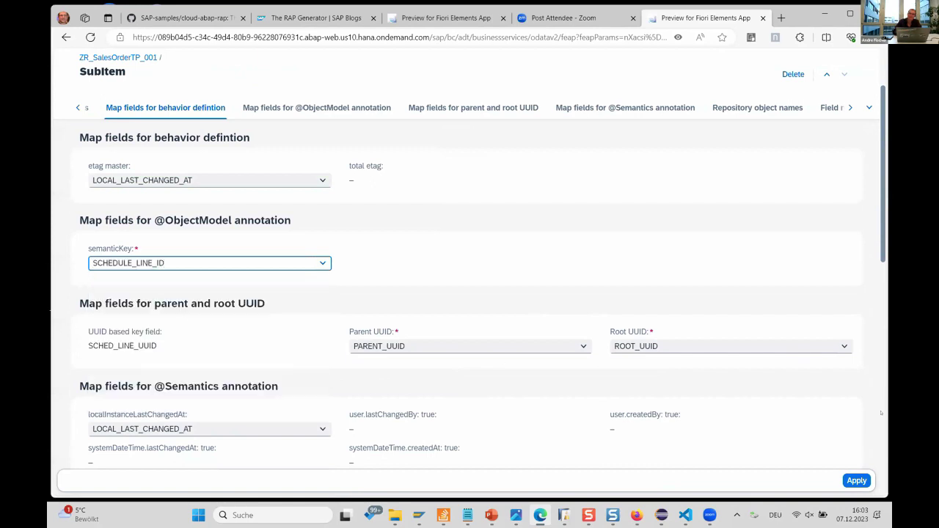
scroll(882, 410, down, 5)
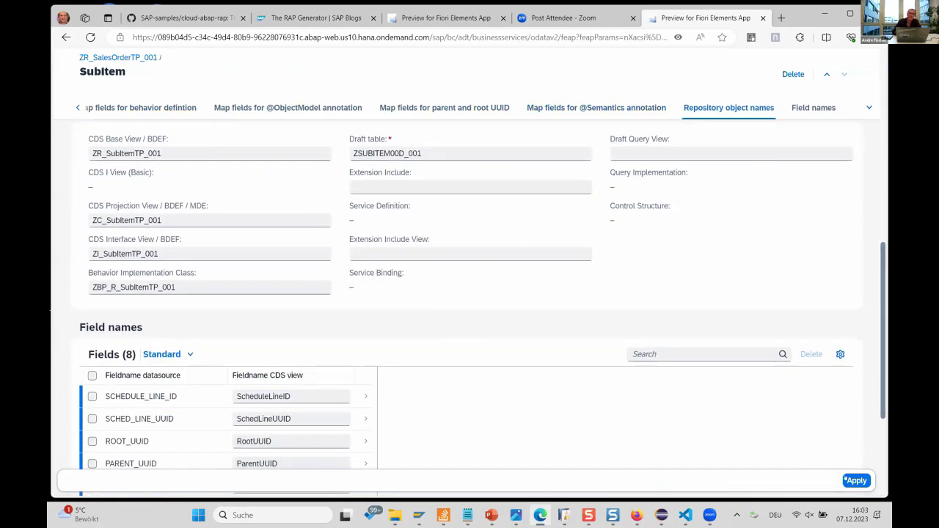
click(857, 480)
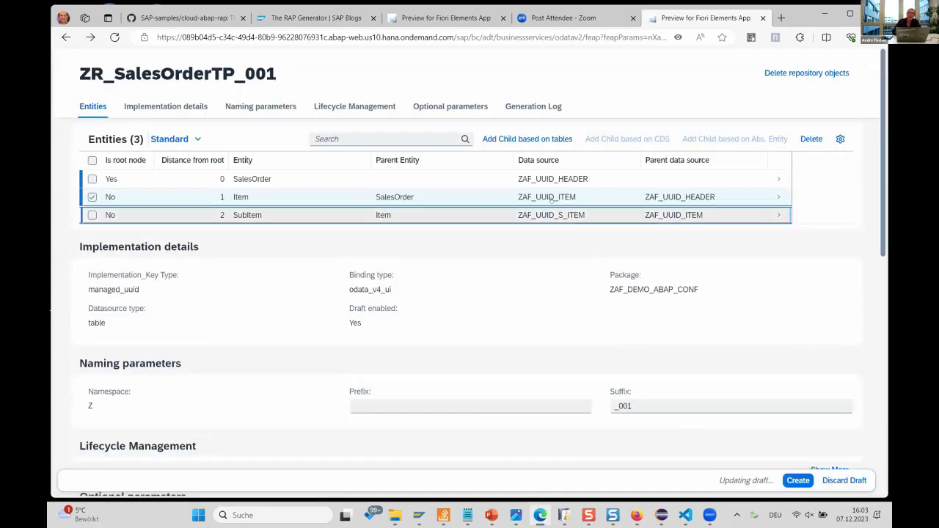
Step: Try to create the project, close the error list, and set the SalesOrder entity's semantic key to SALESORDER_ID with the change applied
click(797, 480)
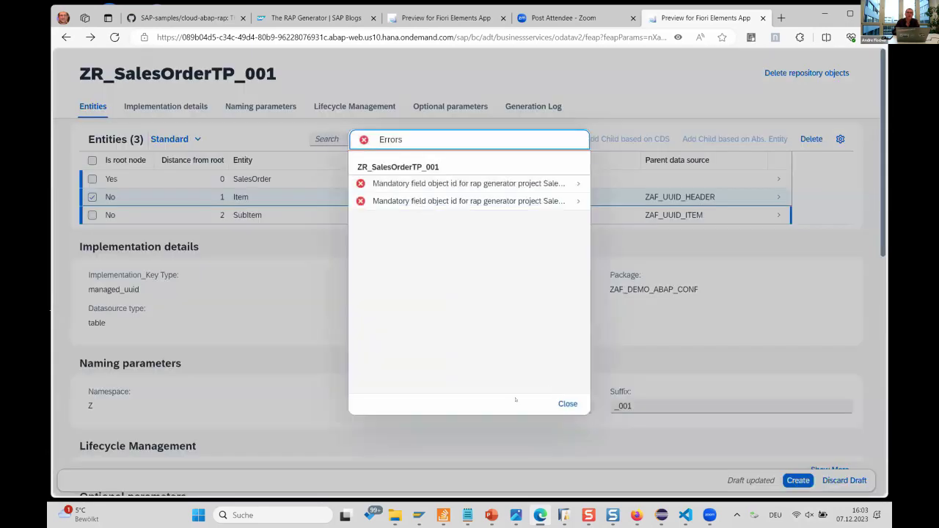
click(567, 403)
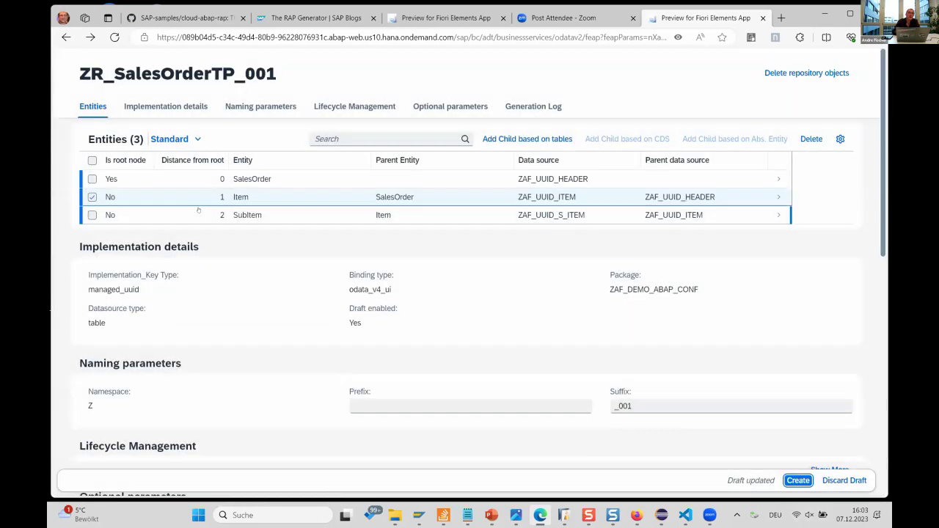
click(253, 176)
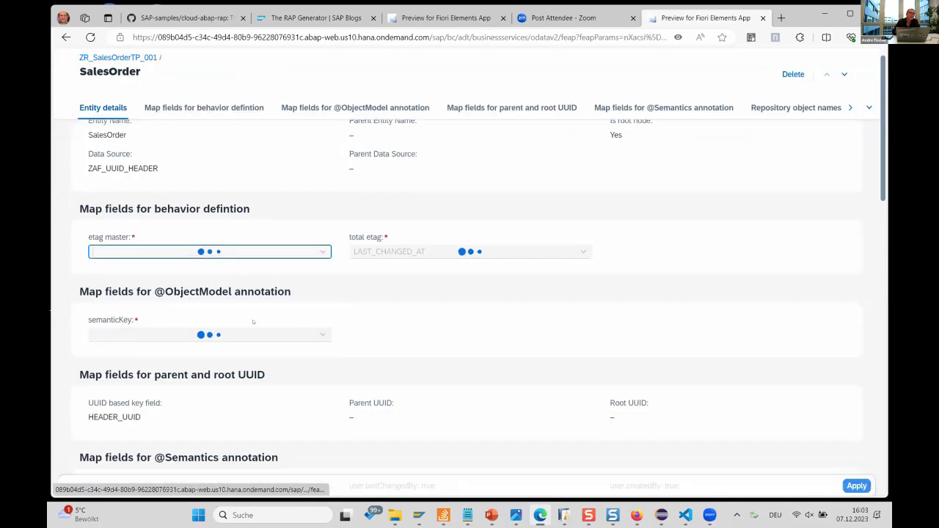
click(320, 261)
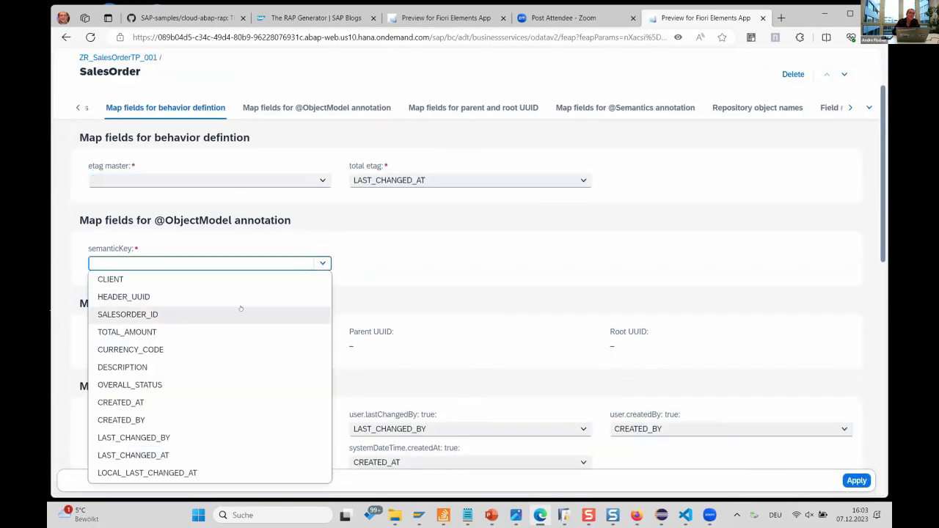
click(236, 313)
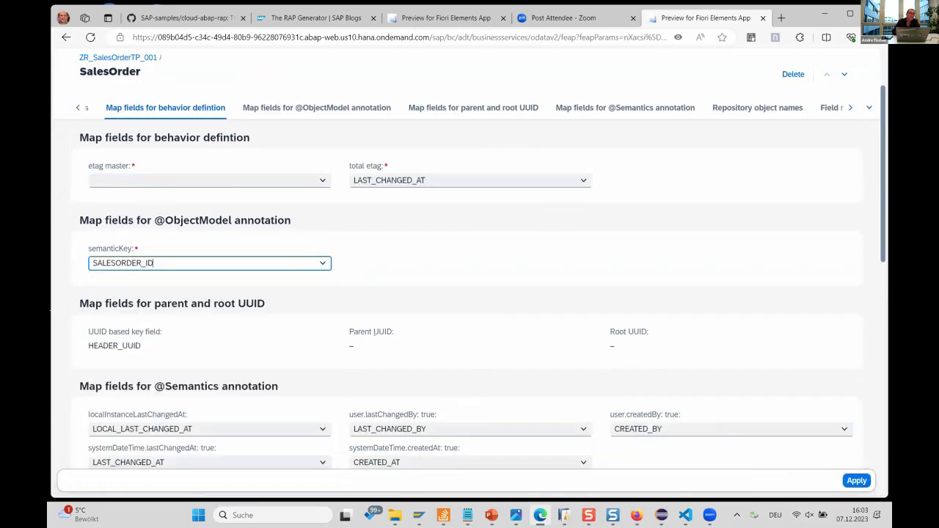
click(856, 480)
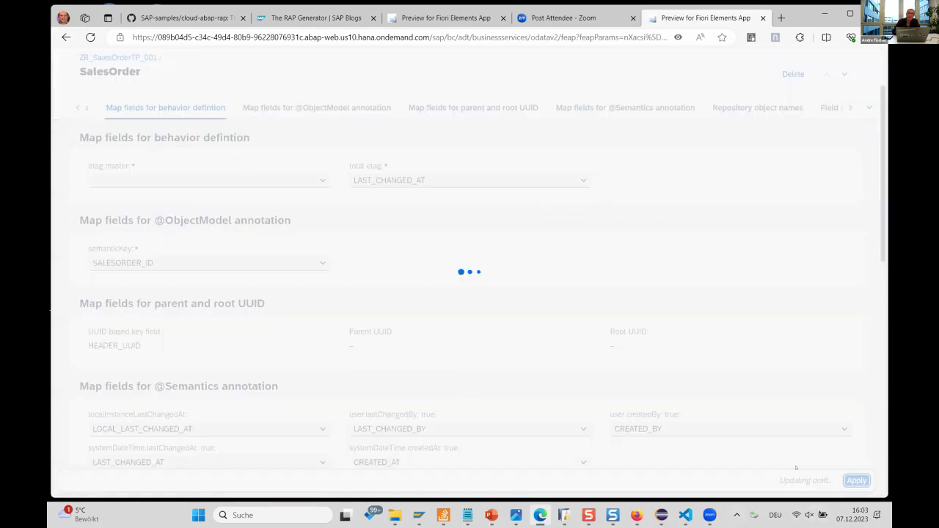
Step: Check the Item entity's semantic key and create the ZR_SalesOrderTP_001 project from the draft
click(304, 196)
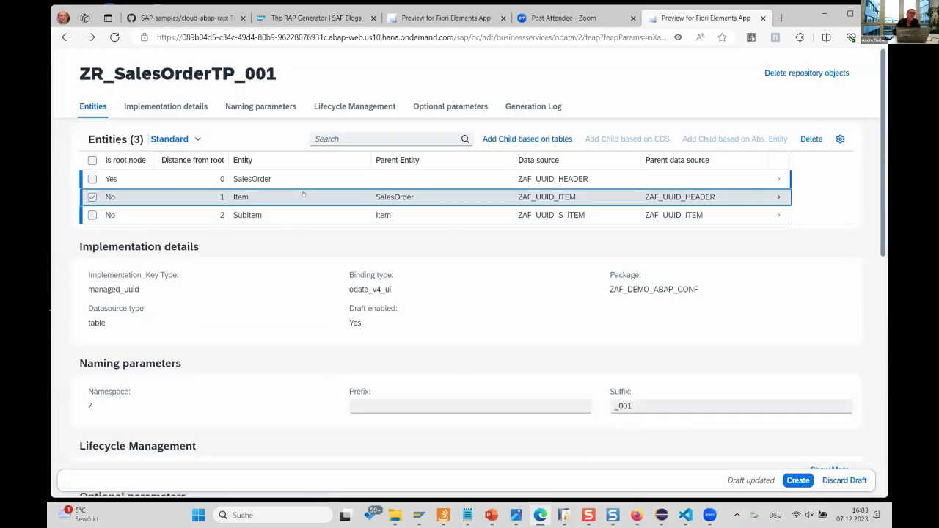
scroll(255, 284, down, 1)
click(321, 262)
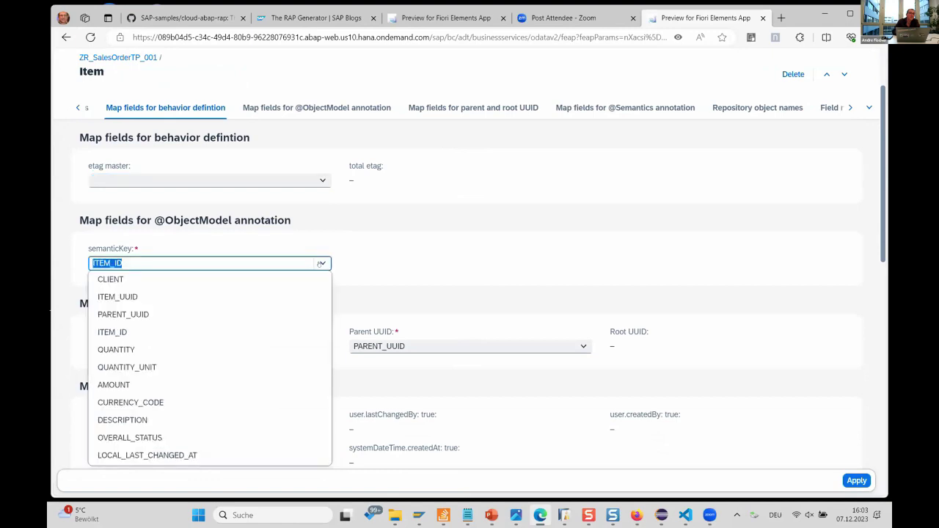
click(321, 263)
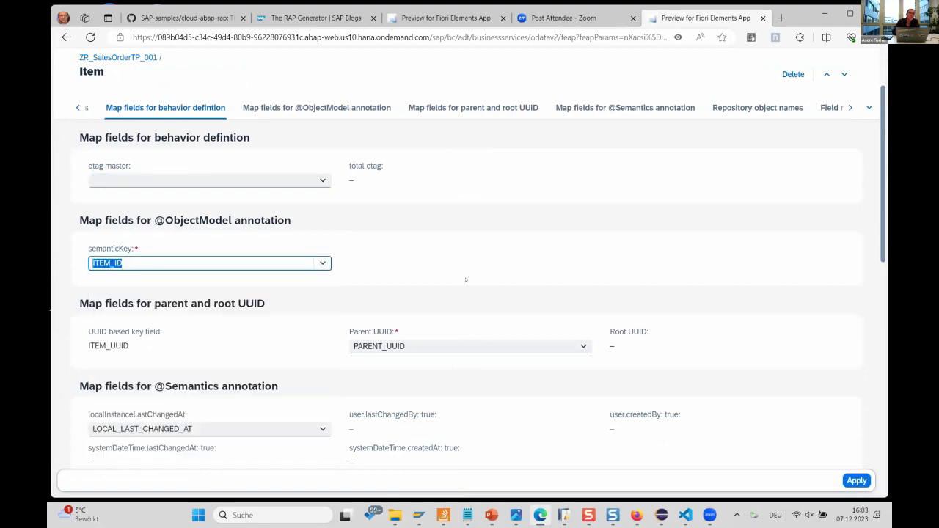
click(856, 480)
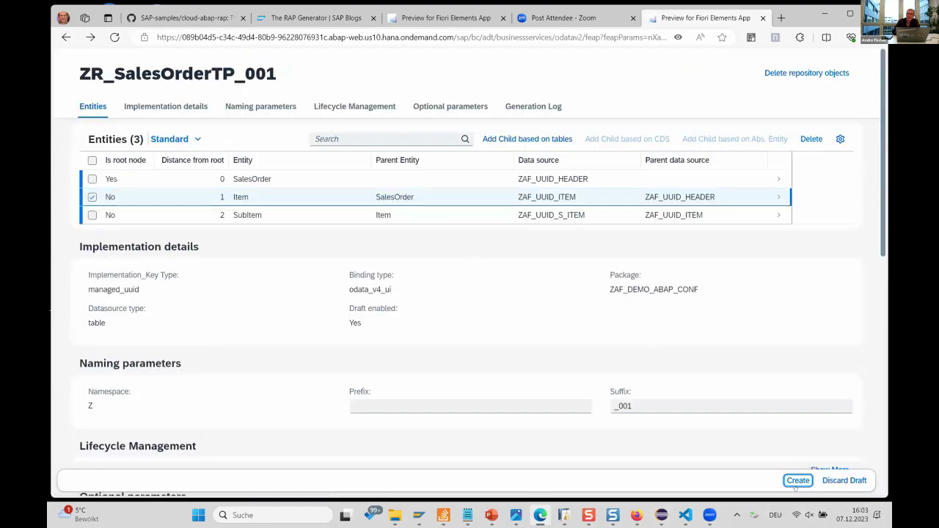
click(796, 482)
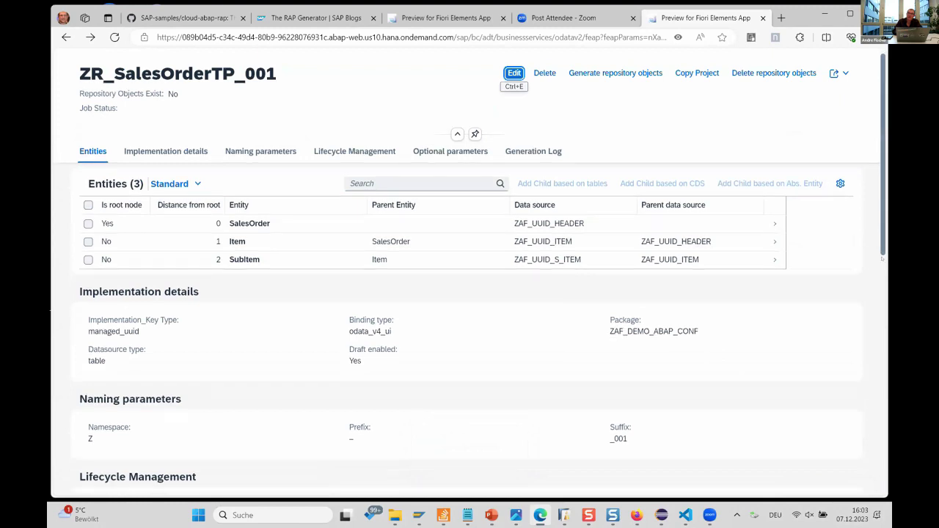
Step: Examine the created project's full Lifecycle Management details, including the JSON string
scroll(817, 363, down, 3)
click(824, 398)
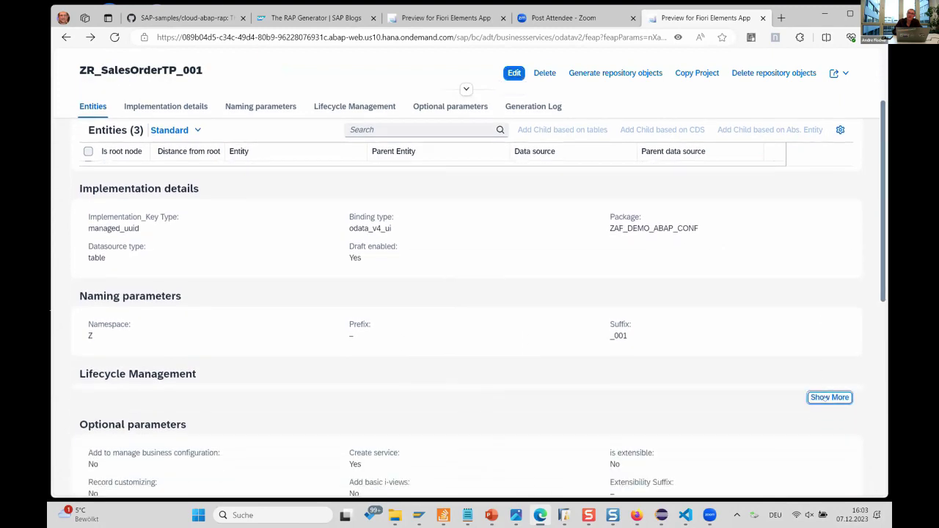
click(445, 465)
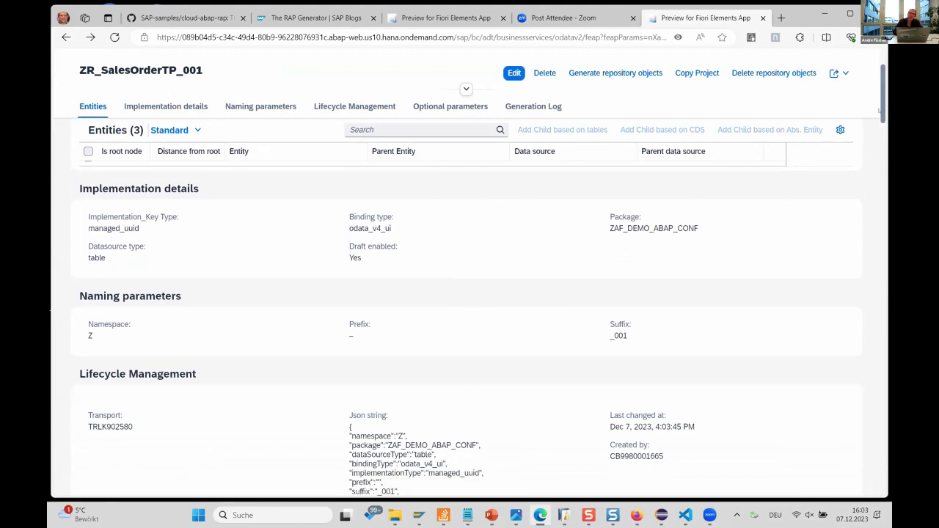
drag(882, 115, 881, 79)
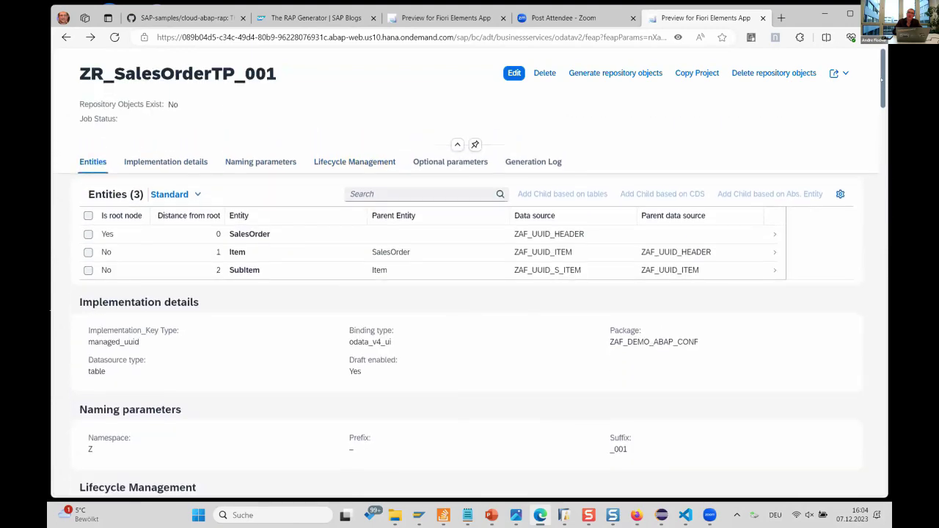
Step: Generate the repository objects for the ZR_SalesOrderTP_001 project and reload its page
click(636, 74)
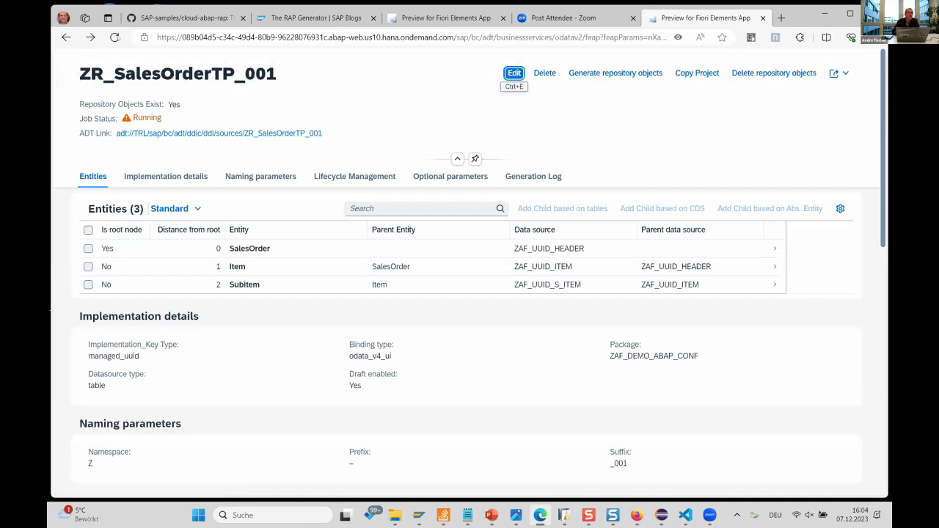
click(115, 37)
Step: Switch to Eclipse, refresh the ZAF_DEMO_ABAP_CONF package in the project tree and expand it
mouse_move(661, 515)
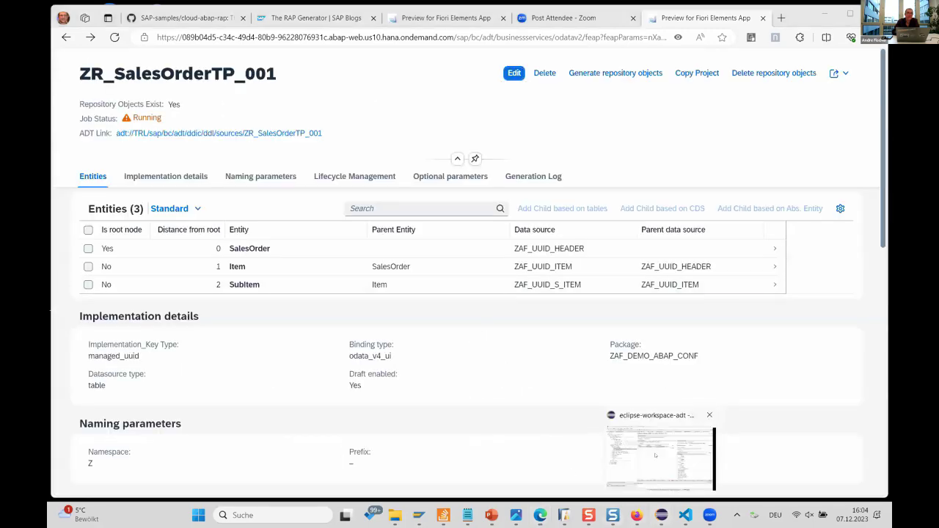
click(655, 455)
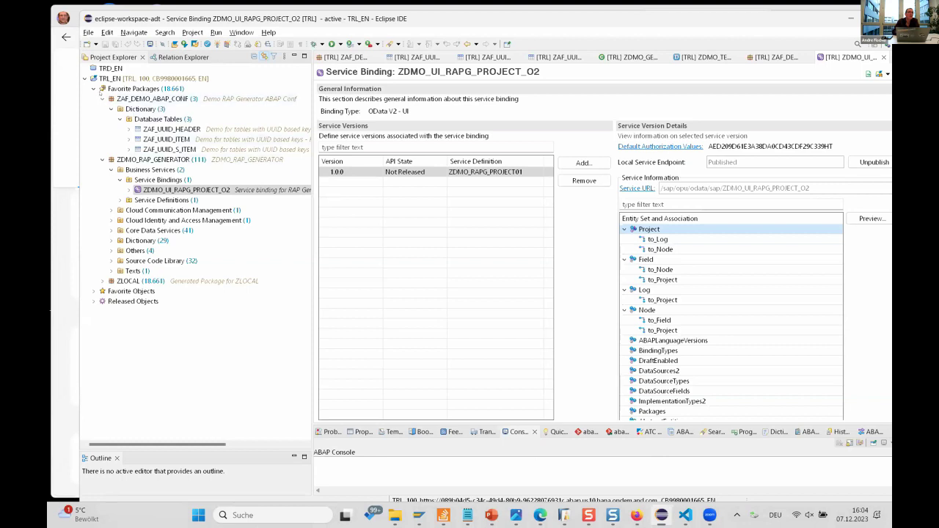
click(102, 98)
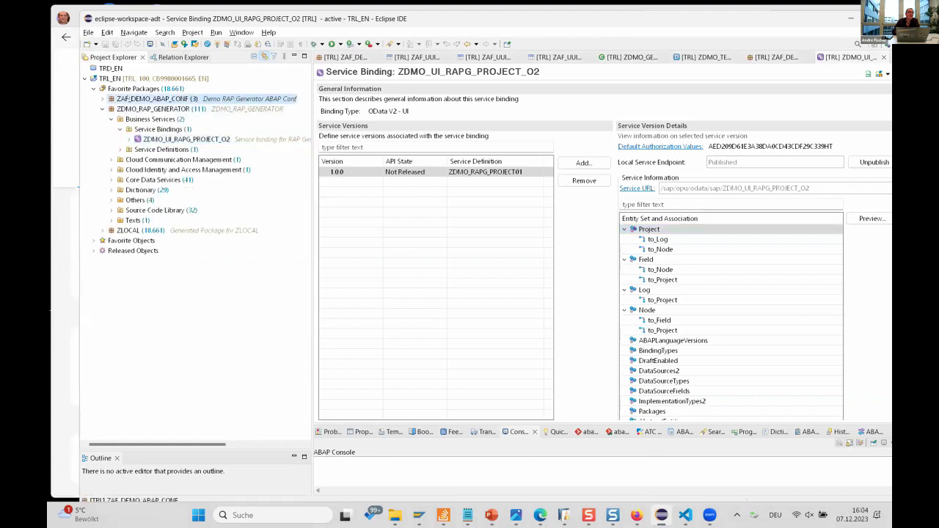
right_click(129, 99)
click(175, 278)
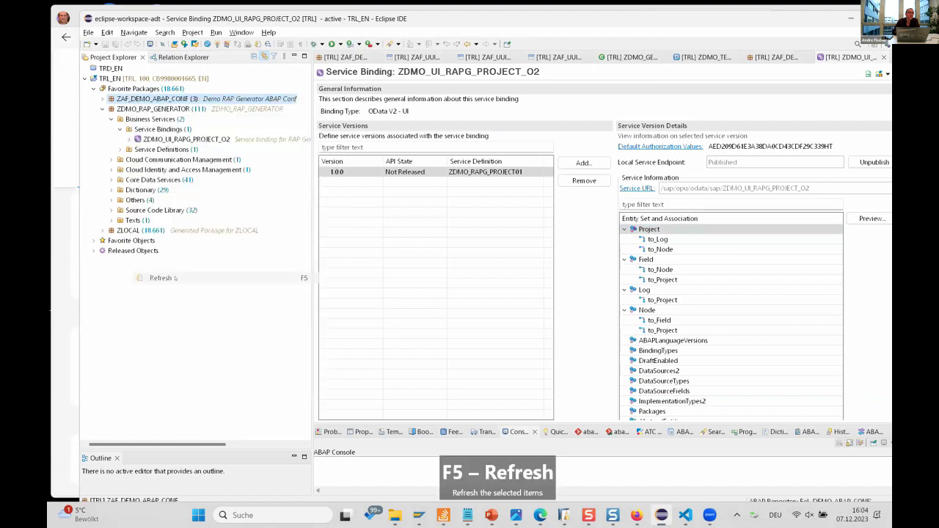
click(103, 98)
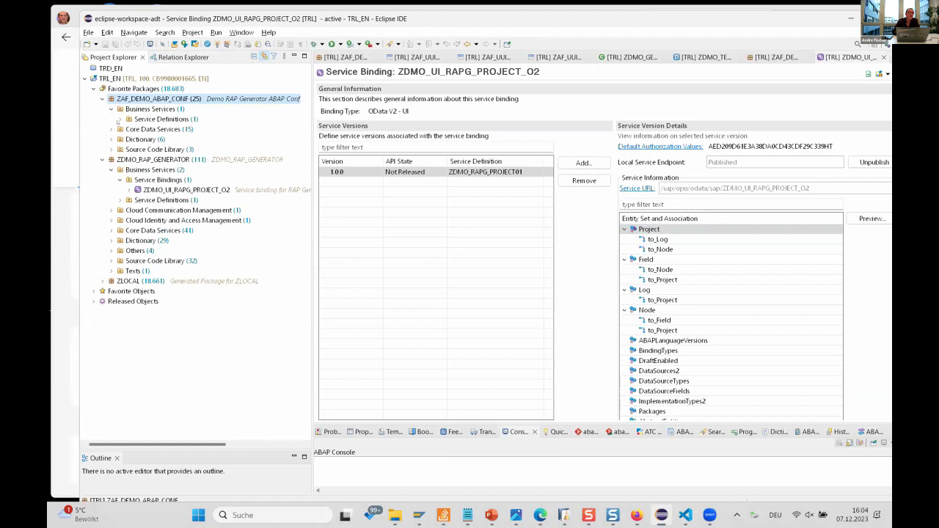
Step: Expand the package's service definitions, dictionary, data definitions and behavior definitions to examine the generated objects
click(120, 118)
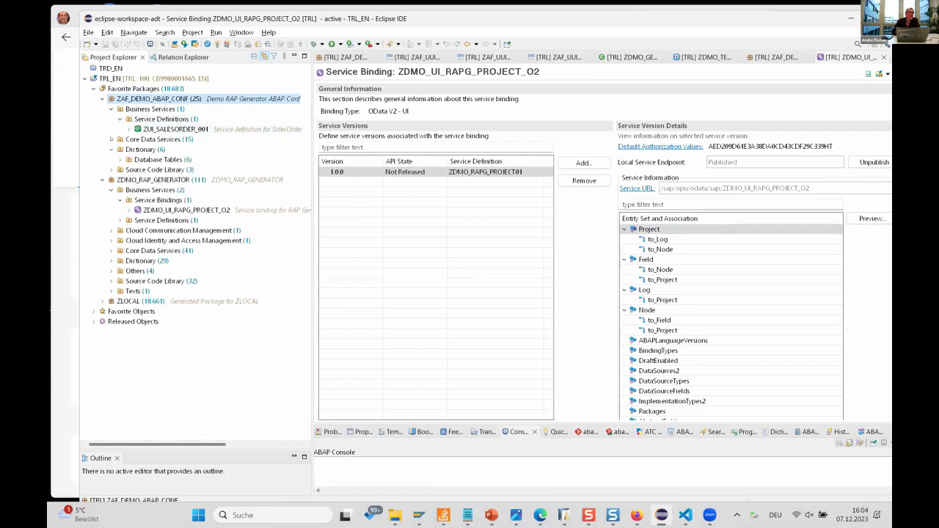
click(112, 149)
click(111, 138)
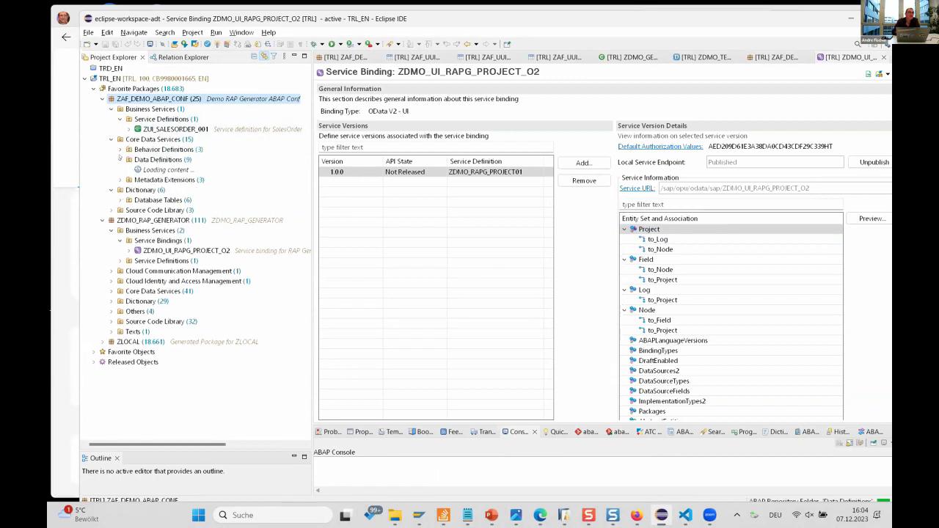
click(120, 159)
click(120, 149)
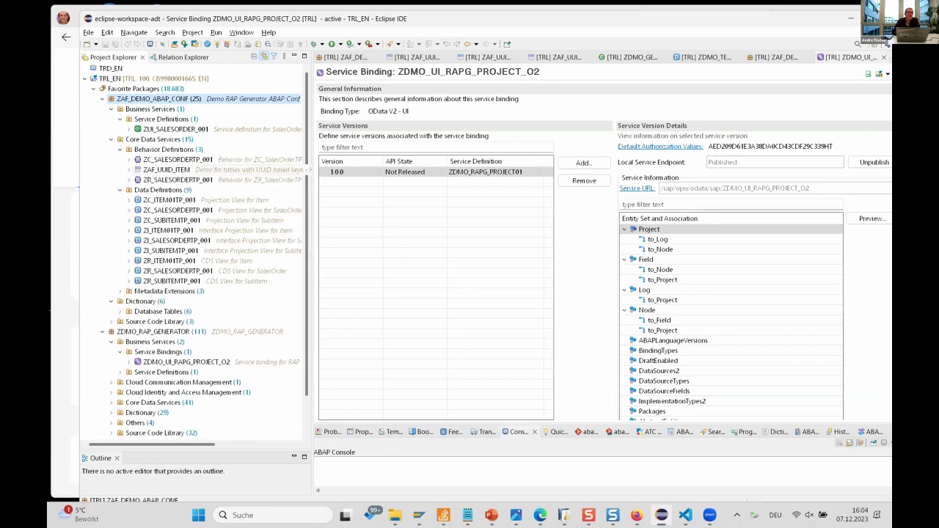
Step: Open the Item projection view ZC_ITEM01TP_001 and the Item draft table ZITEM00D_001 to examine their field names
double_click(156, 199)
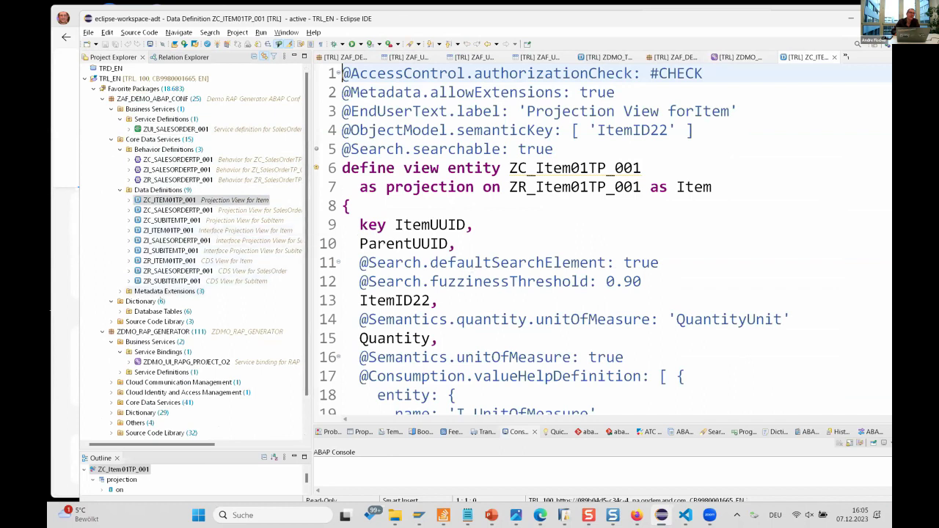
click(129, 311)
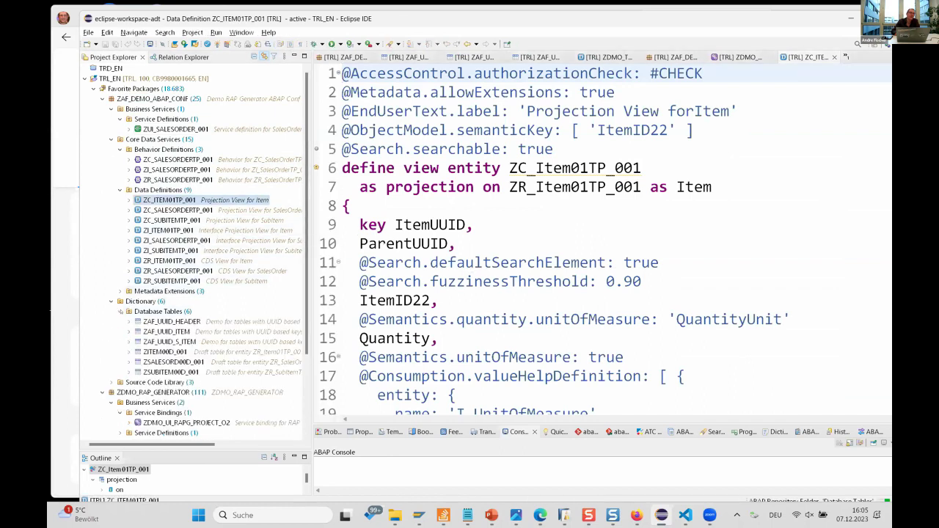
double_click(165, 351)
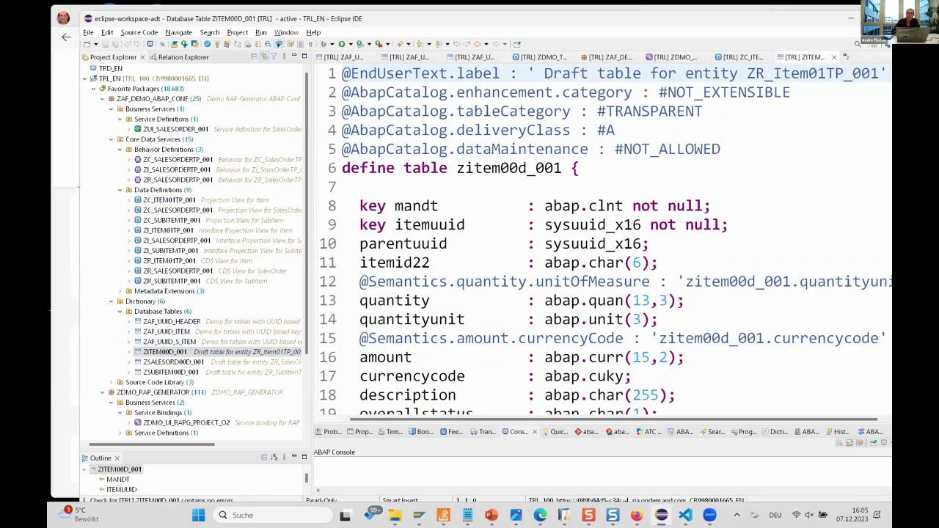
Step: Open the CDS views ZR_SALESORDERTP_001, ZI_SALESORDERTP_001 and ZC_SUBITEMTP_001 to examine their generated source
click(170, 280)
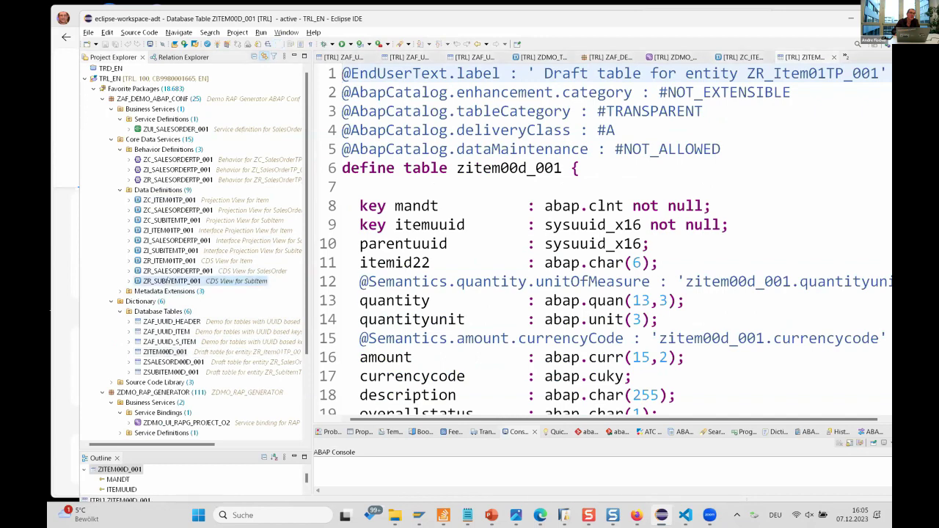
double_click(177, 271)
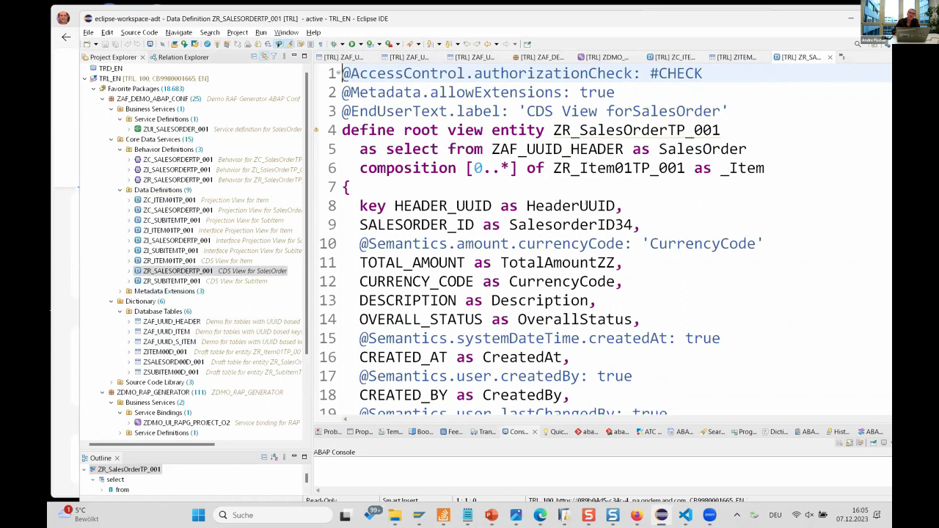
click(614, 224)
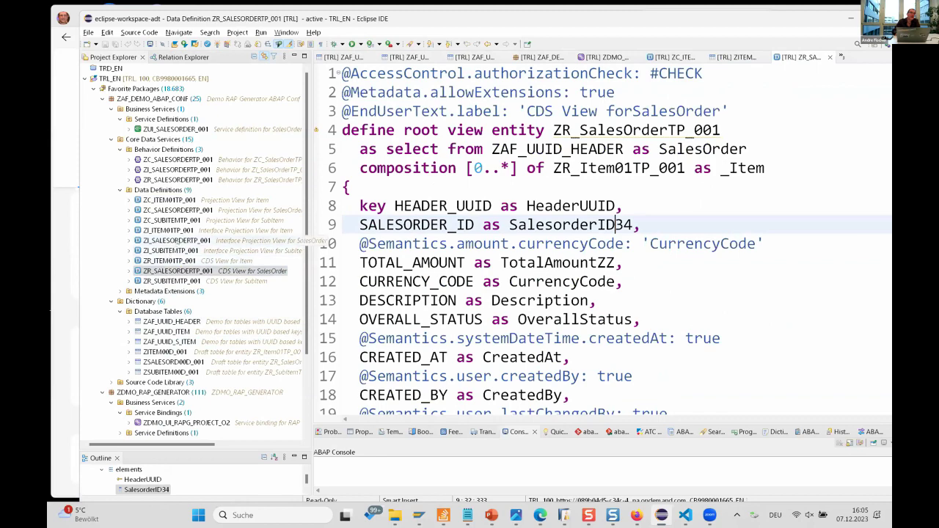
double_click(182, 240)
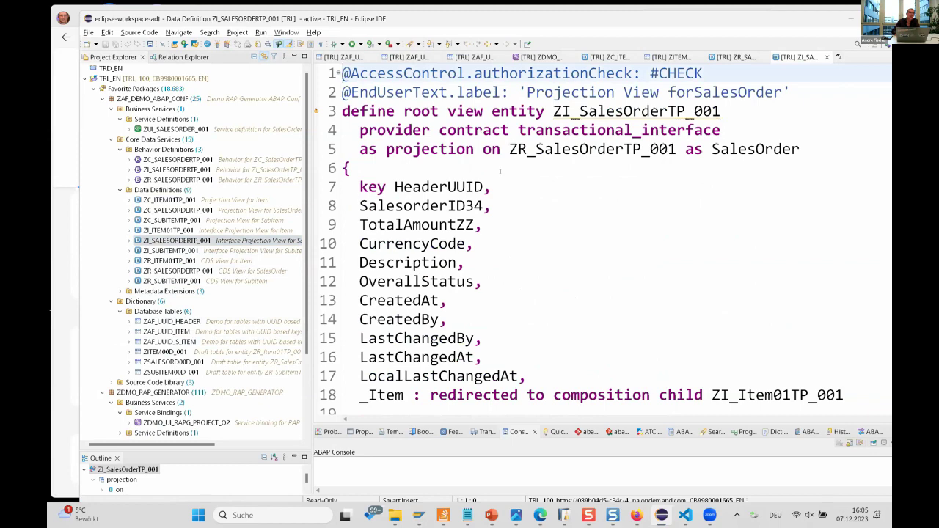
click(189, 220)
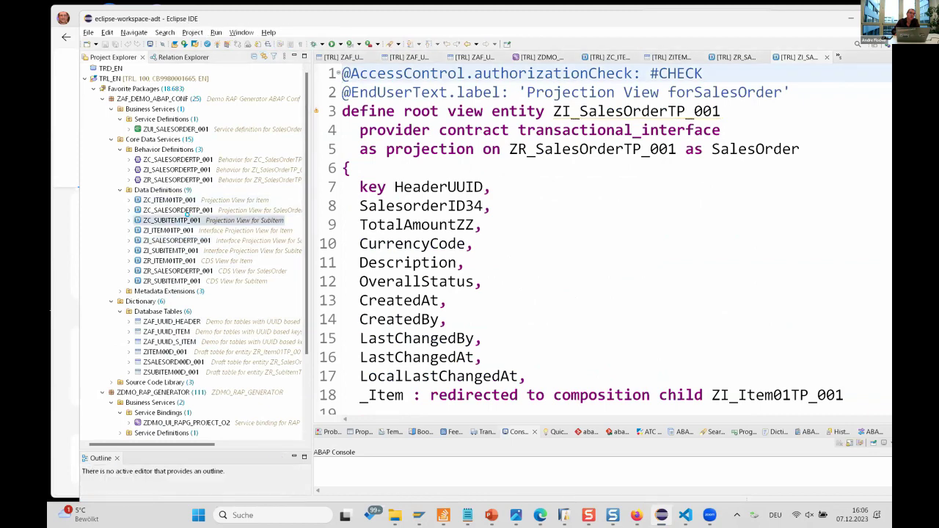
double_click(187, 218)
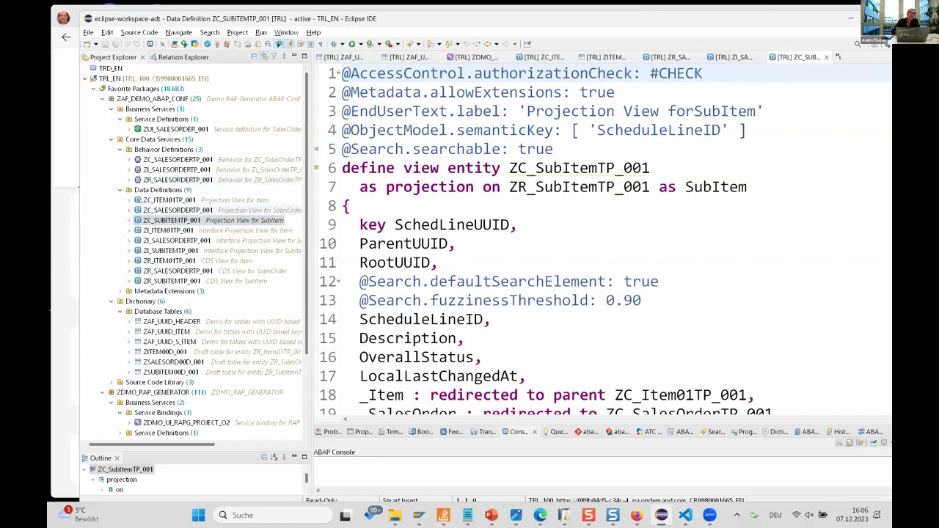
Step: Open the behavior definition ZR_SALESORDERTP_001 and read through its field settings, standard operations and draft actions
click(176, 179)
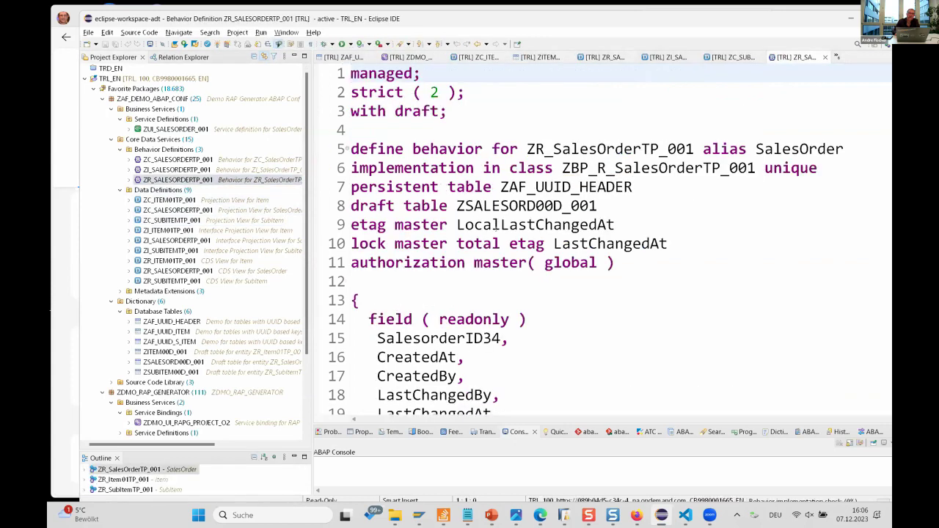
key(Down)
key(Down)
key(Down)
key(Down)
key(Down)
key(Down)
key(Down)
key(Down)
key(Down)
key(Down)
key(Down)
key(Down)
key(Down)
key(Down)
key(Down)
key(Down)
key(Down)
key(Down)
key(Down)
key(Down)
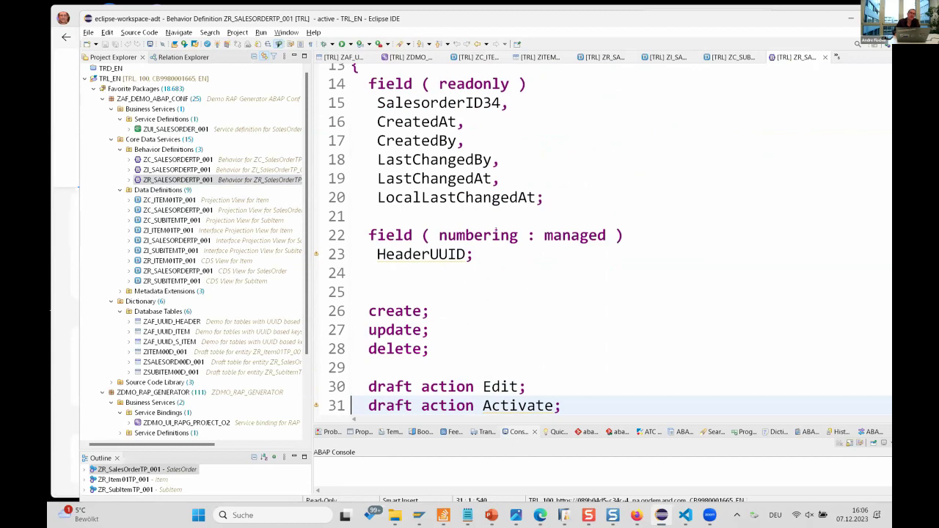
key(Down)
key(Down)
key(Down)
key(Down)
key(Down)
key(Down)
key(Down)
key(Down)
key(Down)
key(Down)
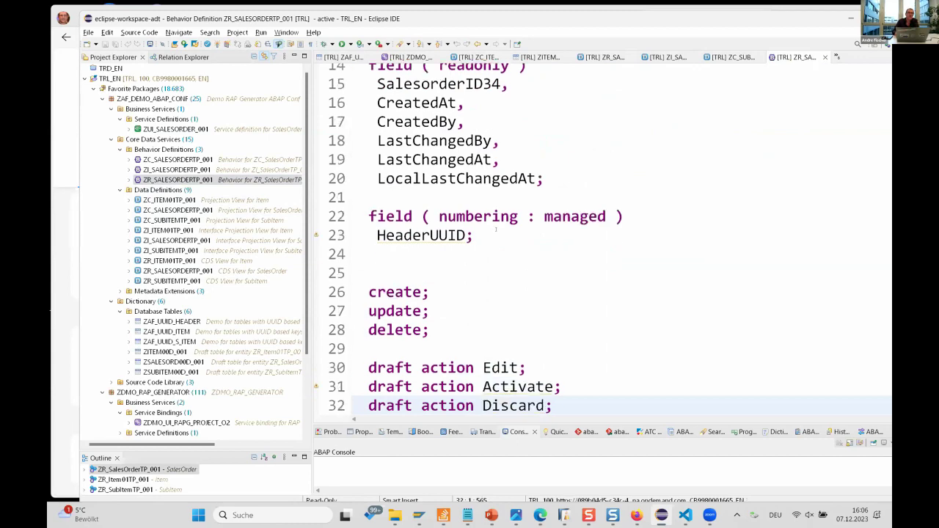
Step: Read on through the behavior definition's remaining draft actions to the field mapping for ZAF_UUID_HEADER
key(Down)
key(Down)
key(Down)
key(Down)
key(Down)
key(Down)
key(Down)
key(Down)
key(Down)
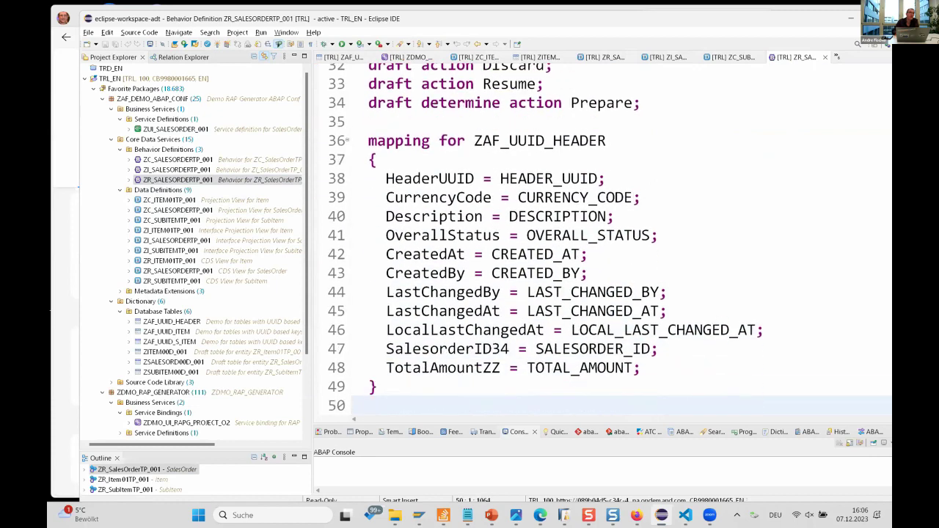
Step: Refresh package ZAF_DEMO_ABAP_CONF, open service binding ZUI_SALESORDER_O4_001 and launch the Fiori preview of its SalesOrder entity
right_click(156, 99)
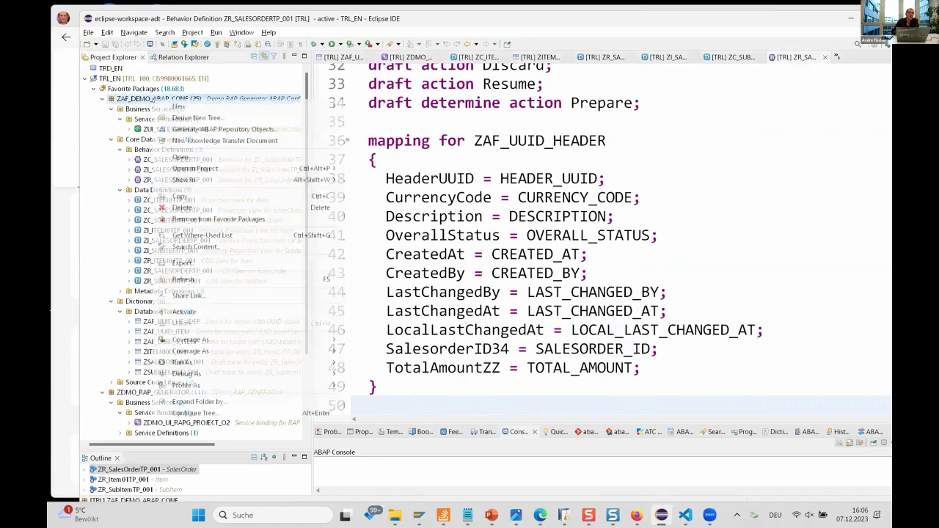
key(F5)
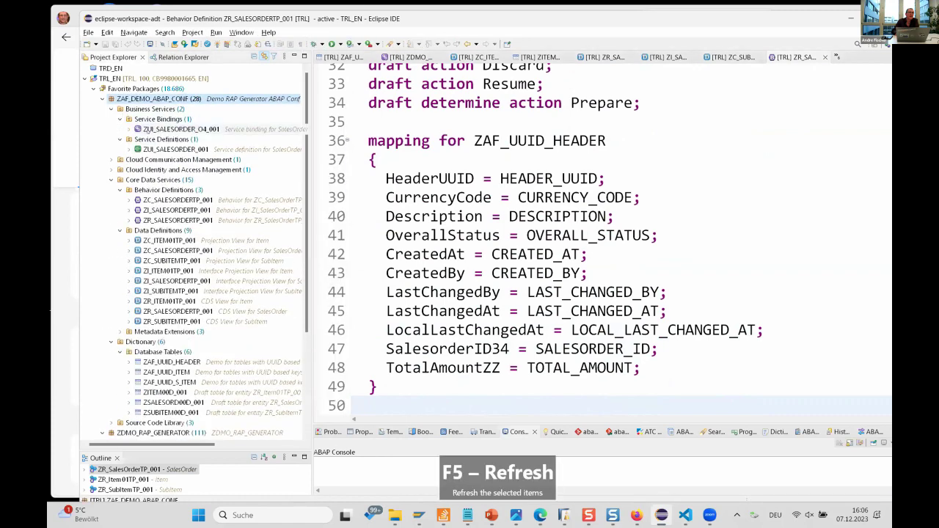
double_click(180, 130)
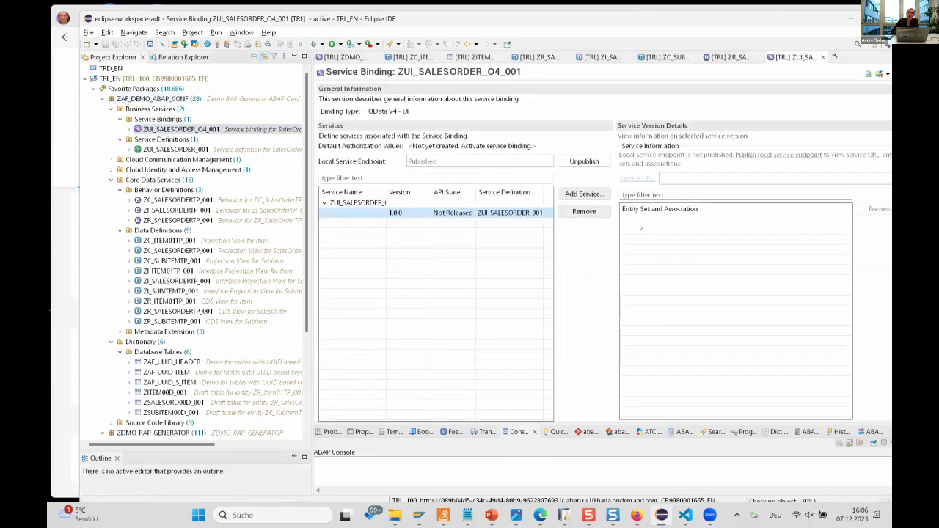
double_click(655, 196)
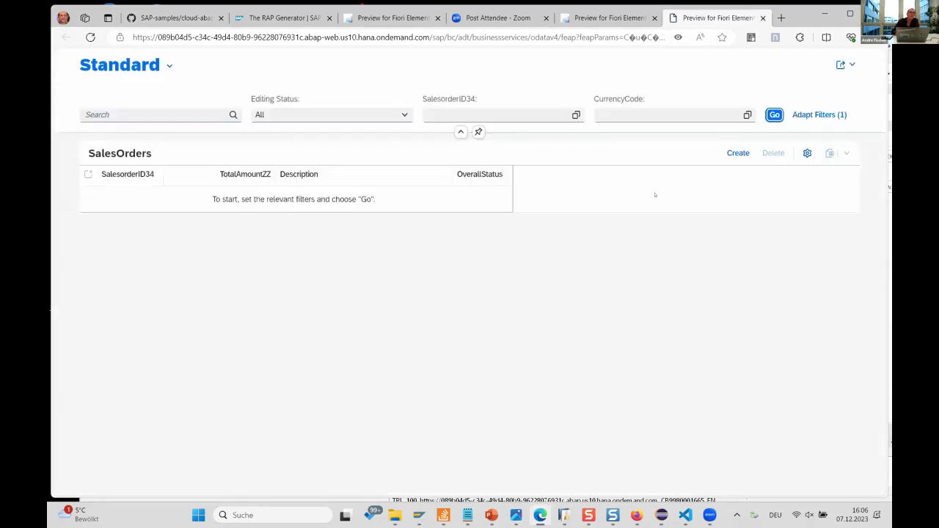
Step: Start a new SalesOrder and set its TotalAmountZZ to 10.00 EUR
click(738, 153)
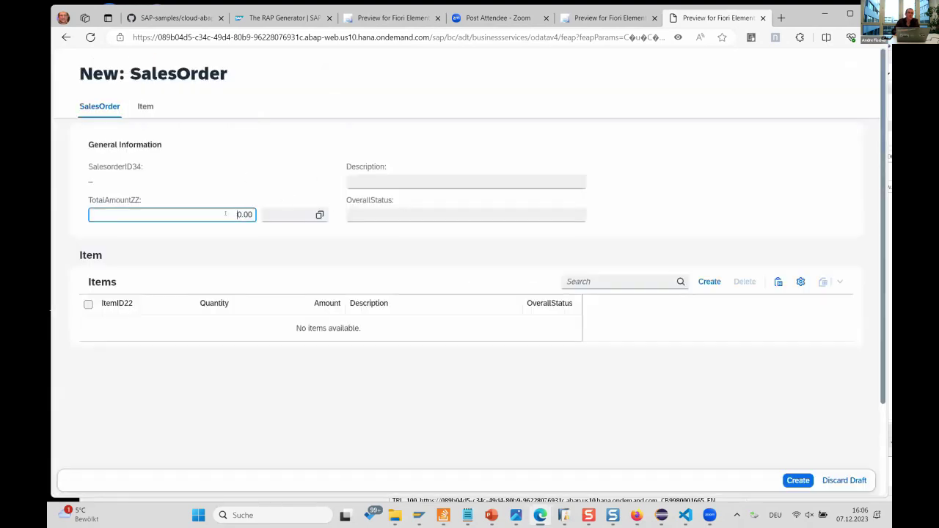
text(1)
click(282, 213)
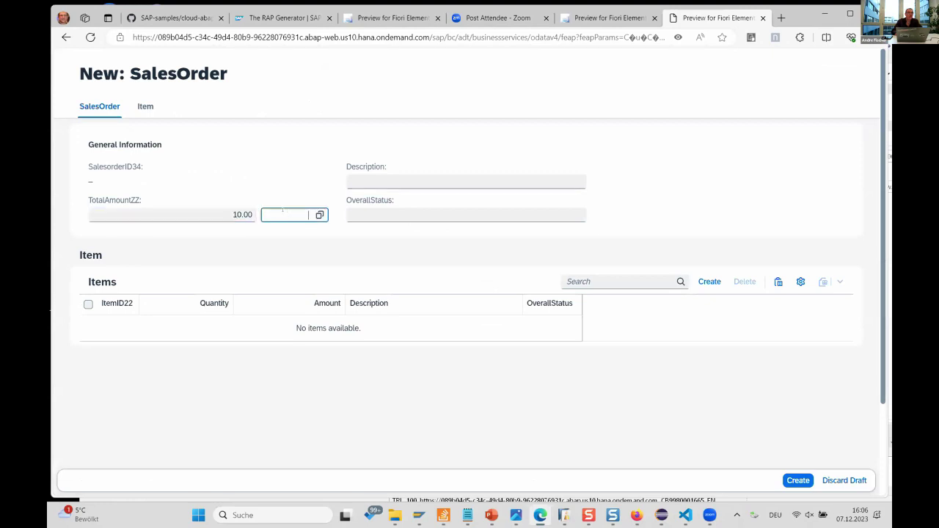
text(Eu)
click(288, 250)
Step: Add an item with quantity 10 EA to the new sales order, apply it and create the order
click(709, 282)
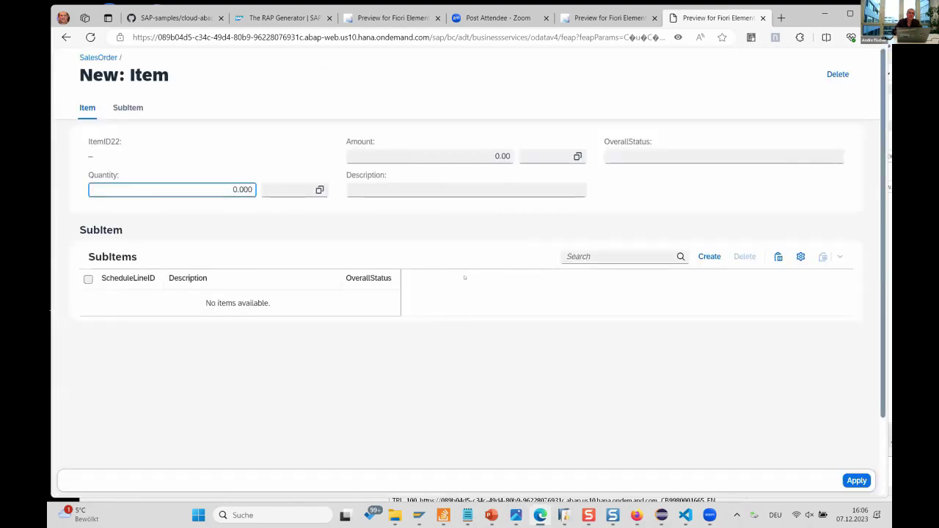
text(1)
click(303, 189)
text(e)
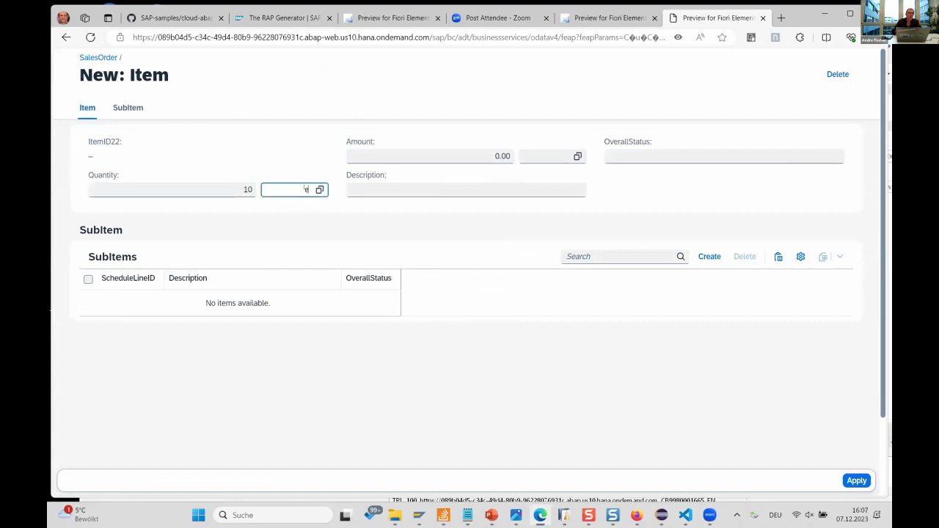
text(a)
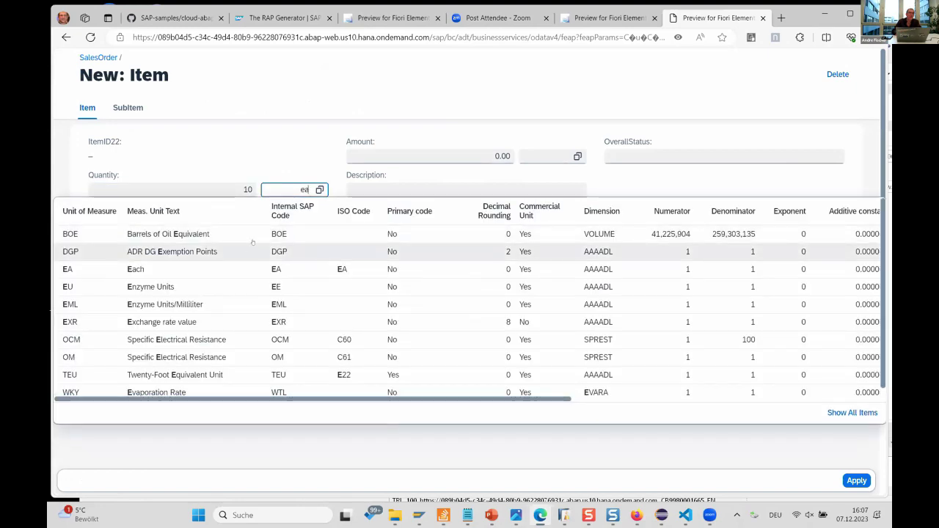
click(228, 234)
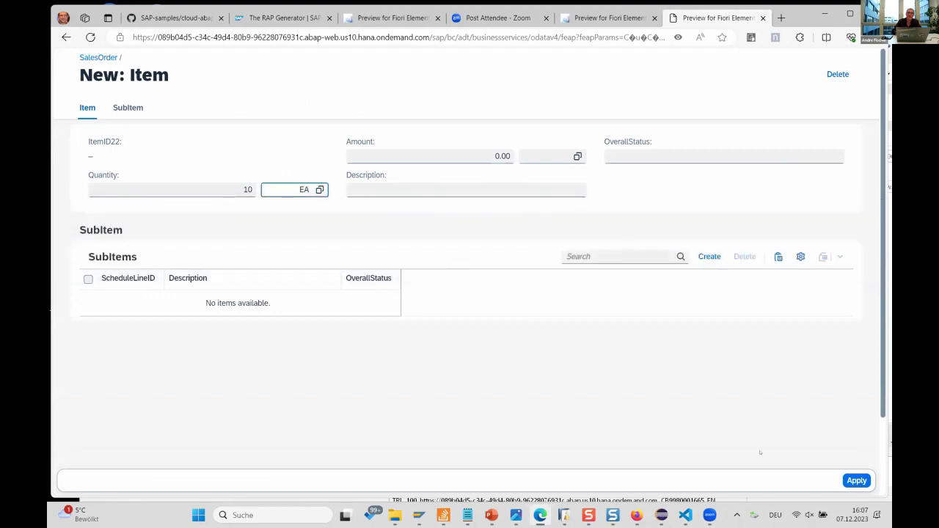
click(853, 480)
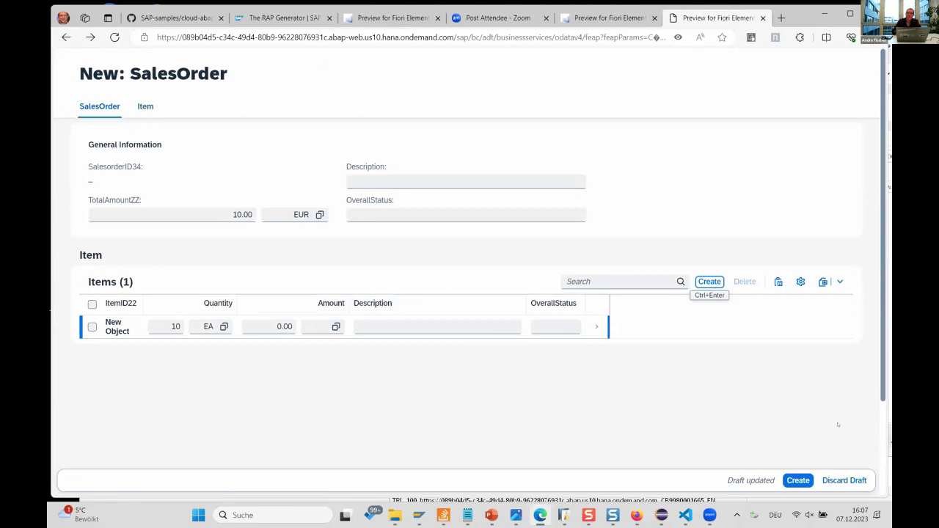
click(796, 481)
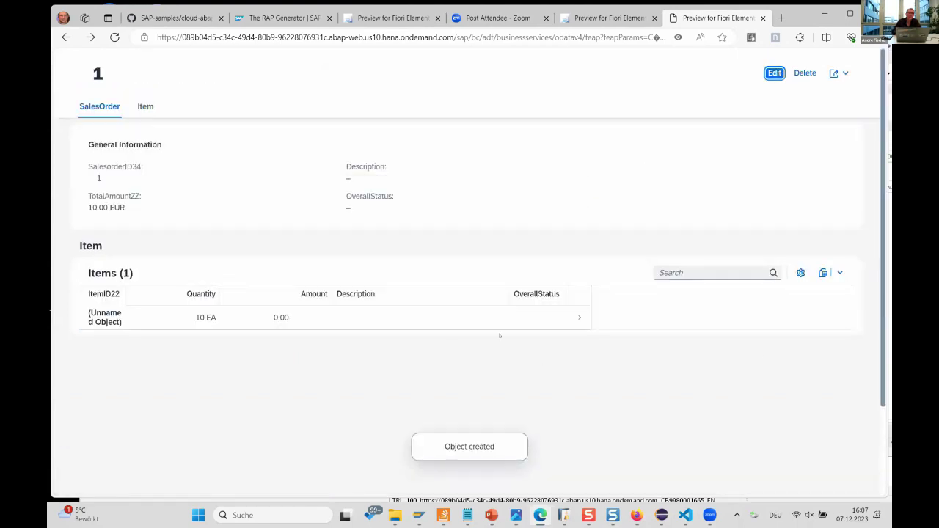
Step: Open the order's item for editing, add a SubItem with the description "sdfasd" and apply the subitem and item
click(177, 316)
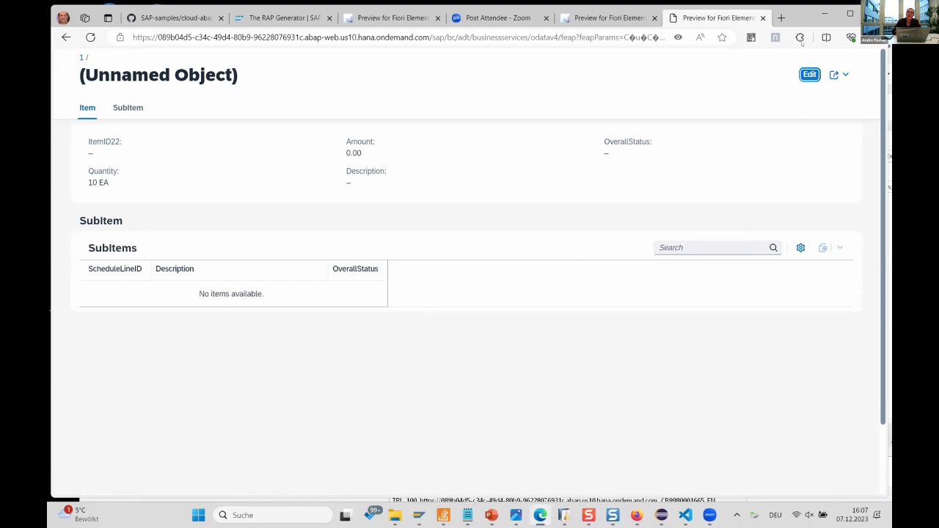
click(810, 74)
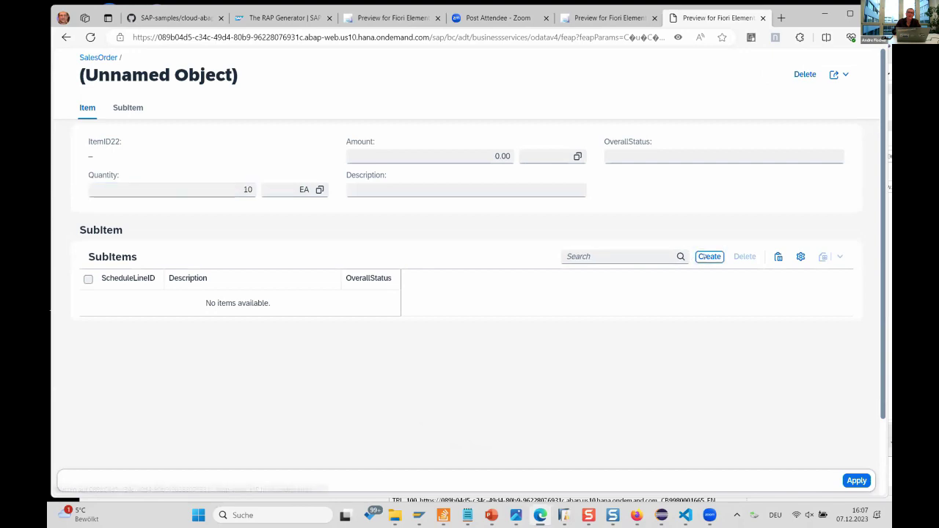
click(709, 256)
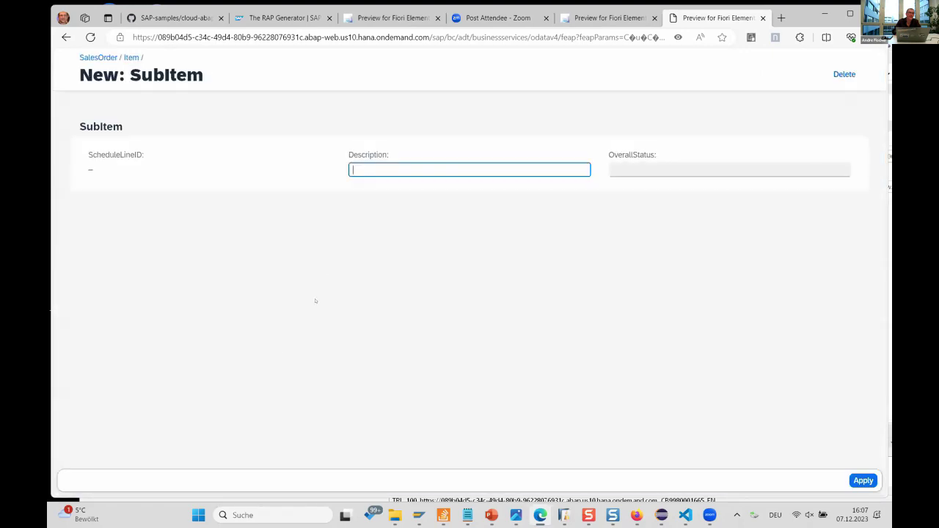
text(sdfasd)
click(863, 480)
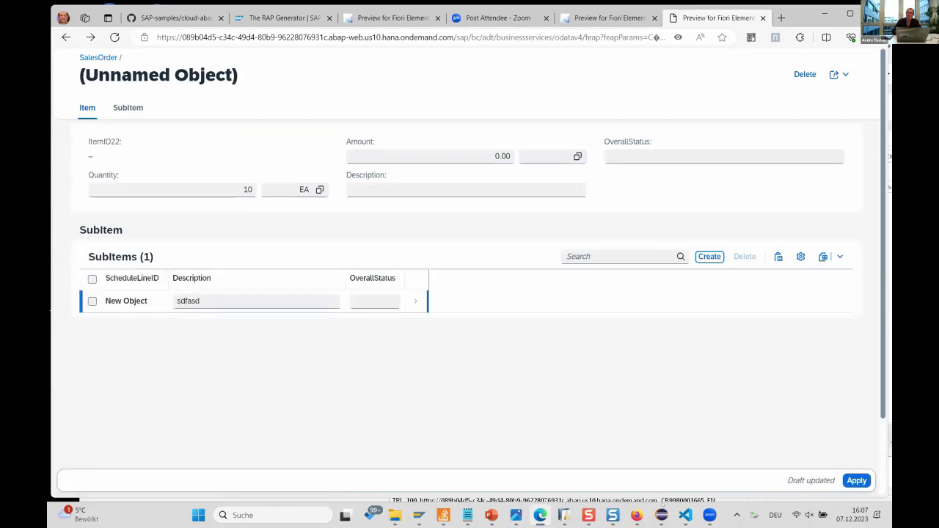
click(851, 481)
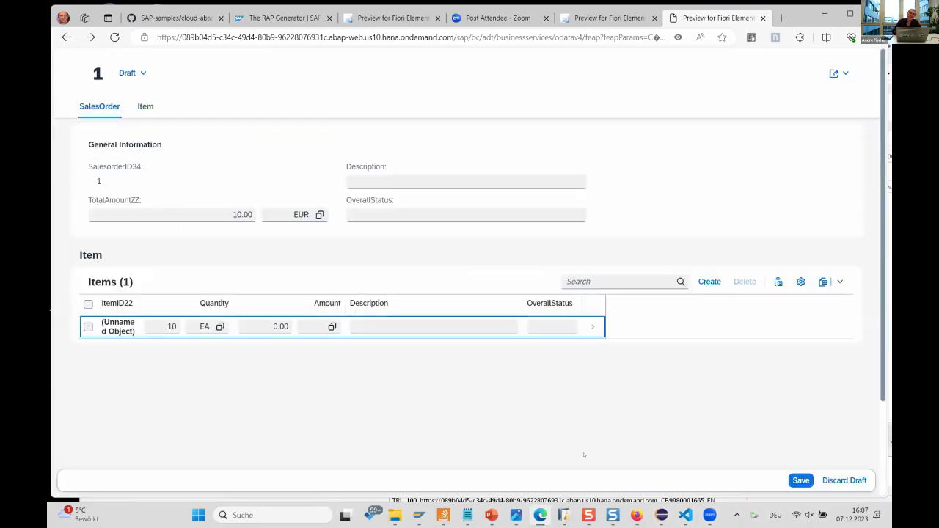
Step: Switch to Eclipse, expand the package's source code library classes and open the behavior implementation class ZBP_R_SALESORDERTP_001
click(661, 515)
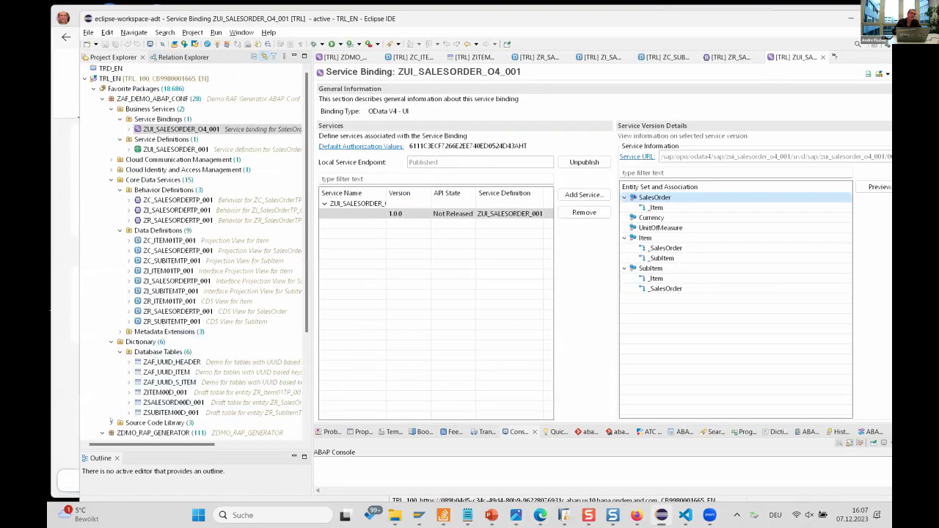
click(110, 422)
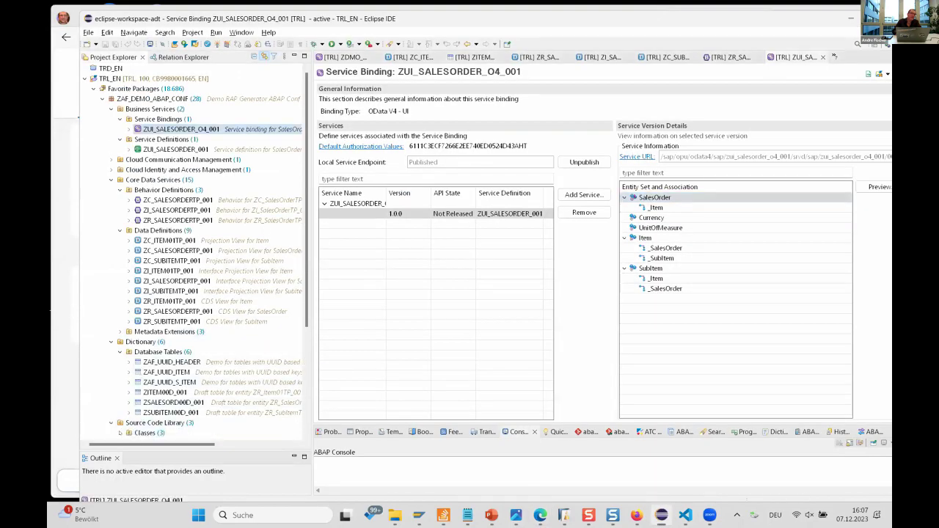
click(119, 432)
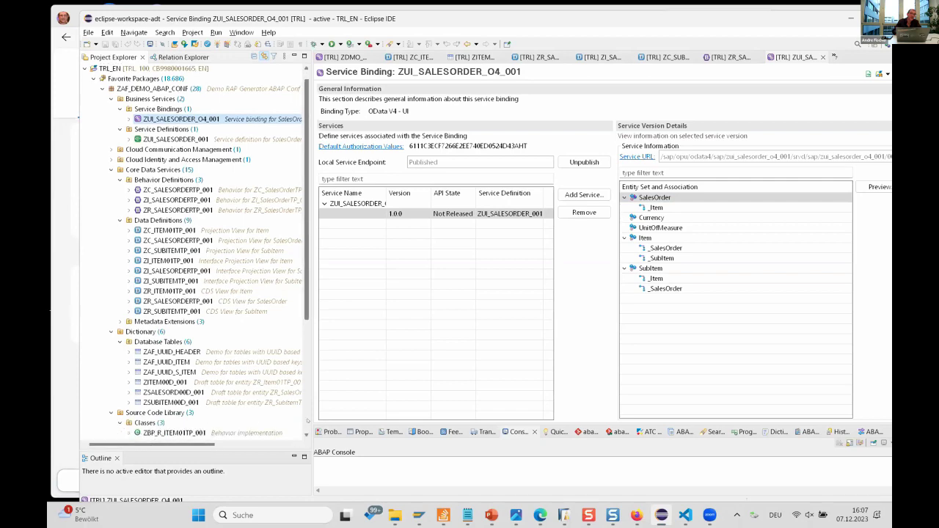
scroll(180, 260, down, 6)
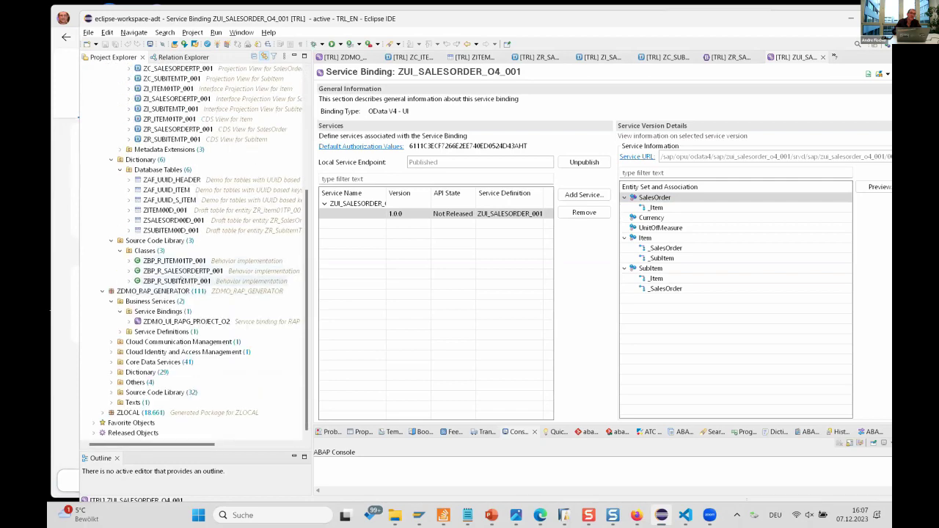
click(184, 271)
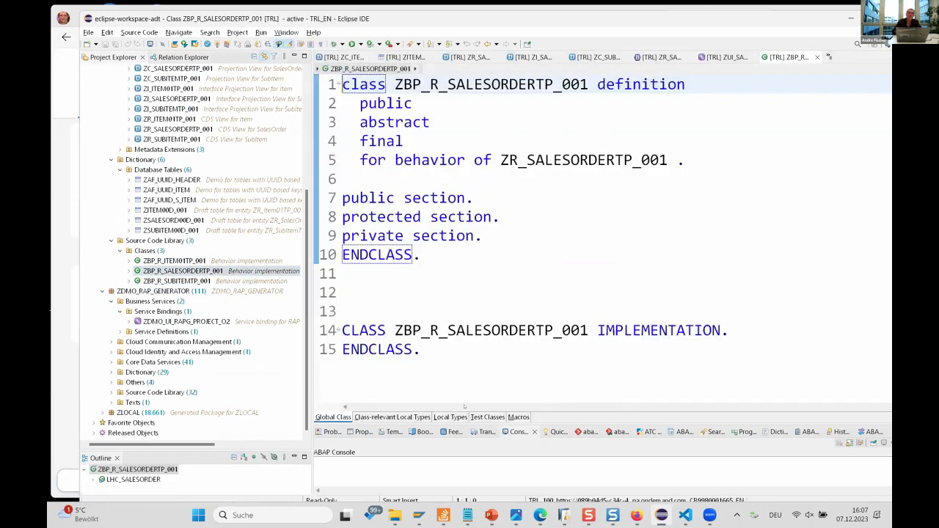
Step: Show the class's local types and read through LHC_SALESORDER down to the MODIFY ENTITIES statement in the CALCULATESALESORDERID34 method
click(449, 417)
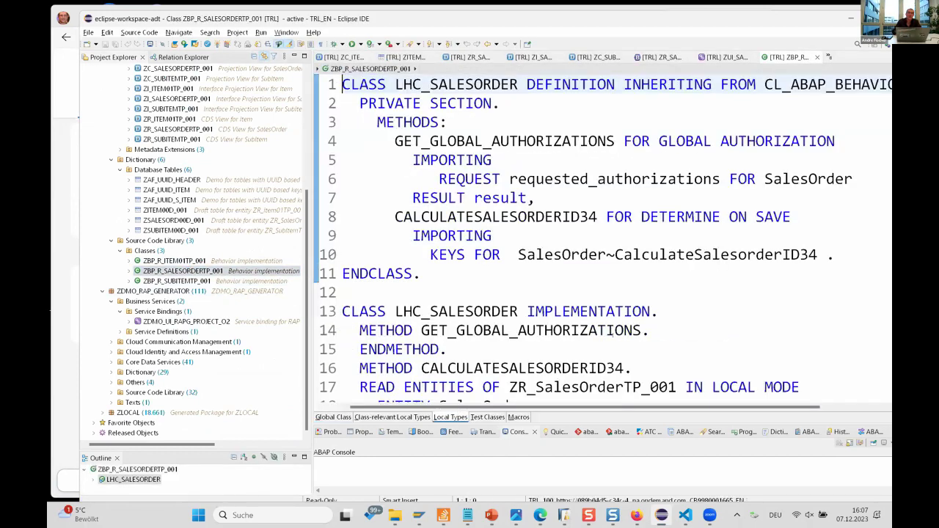
click(612, 337)
key(Down)
key(Down)
key(Down)
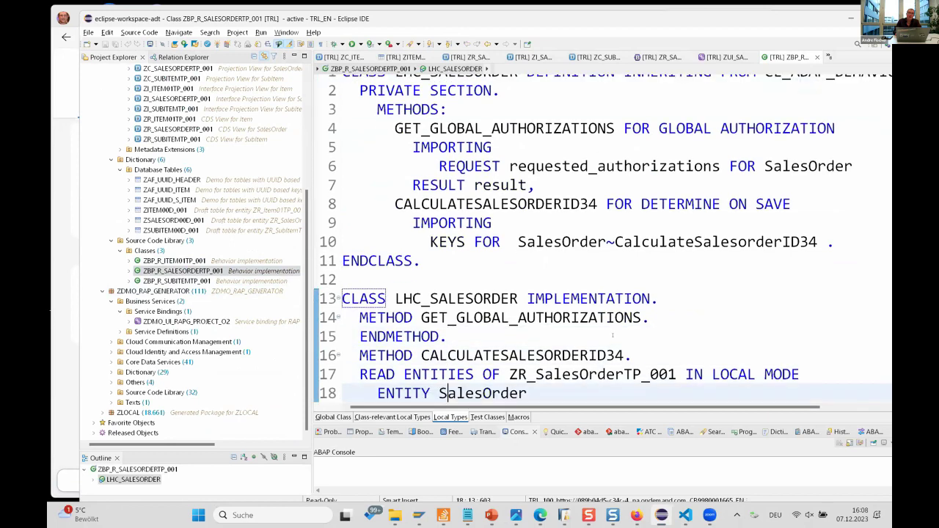
key(Down)
key(Down)
key(Down)
key(Down)
key(Down)
key(Down)
key(Down)
key(Down)
key(Down)
key(Down)
key(Down)
key(Down)
key(Down)
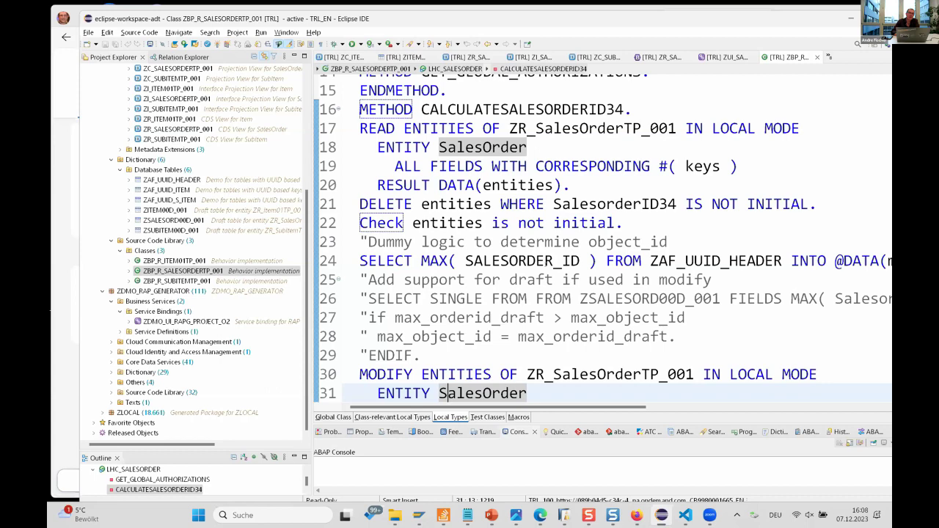
Step: Return to the browser's SalesOrder preview, go back to the overview and list all sales orders
drag(306, 228, 303, 111)
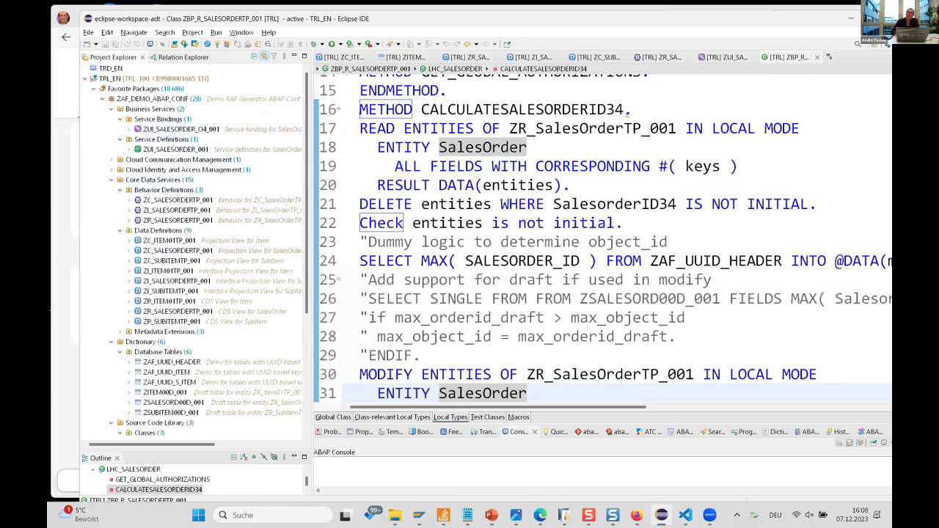
key(alt+Tab)
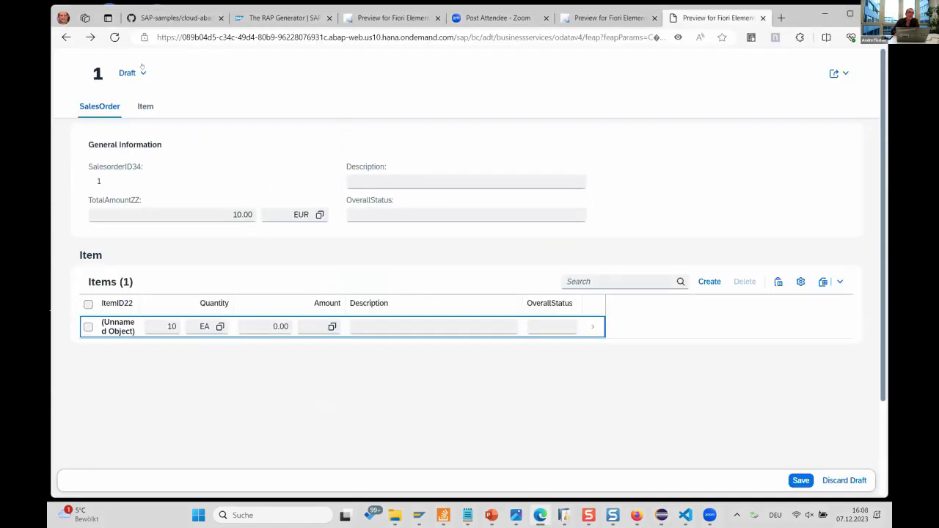
click(67, 37)
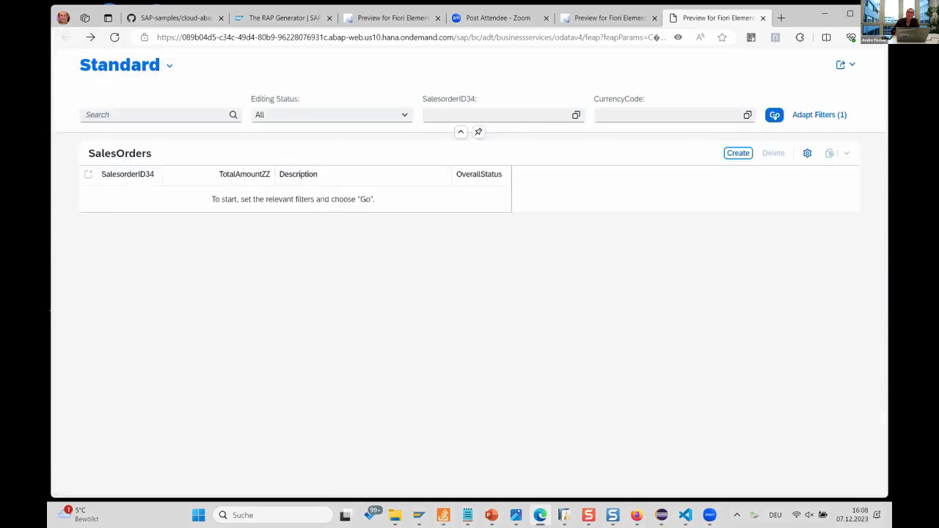
click(774, 115)
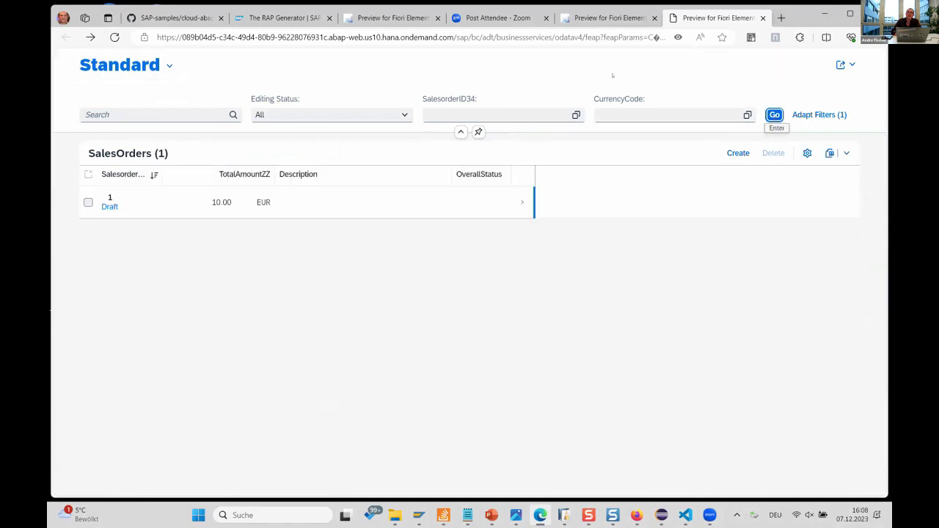
Step: Return to the RAP Generator preview, go back to the project overview and list all projects
key(super+Down)
click(598, 64)
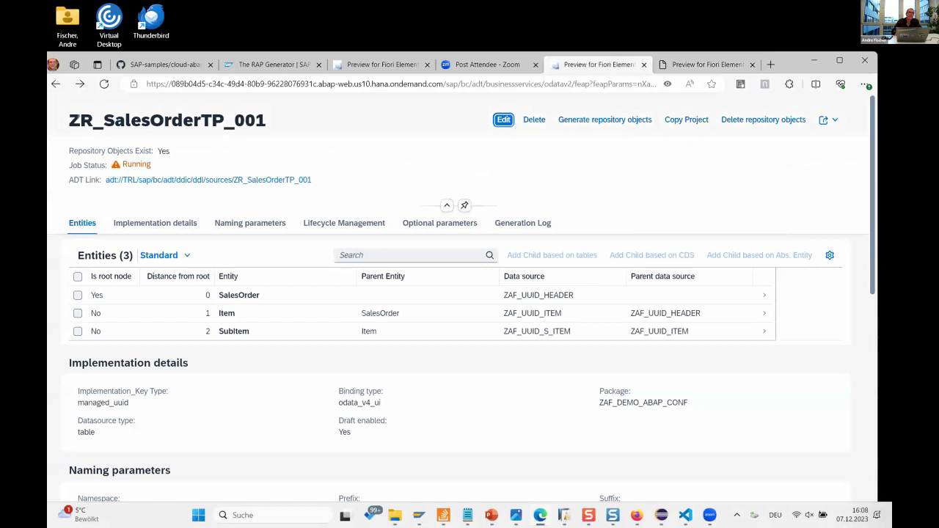
click(55, 83)
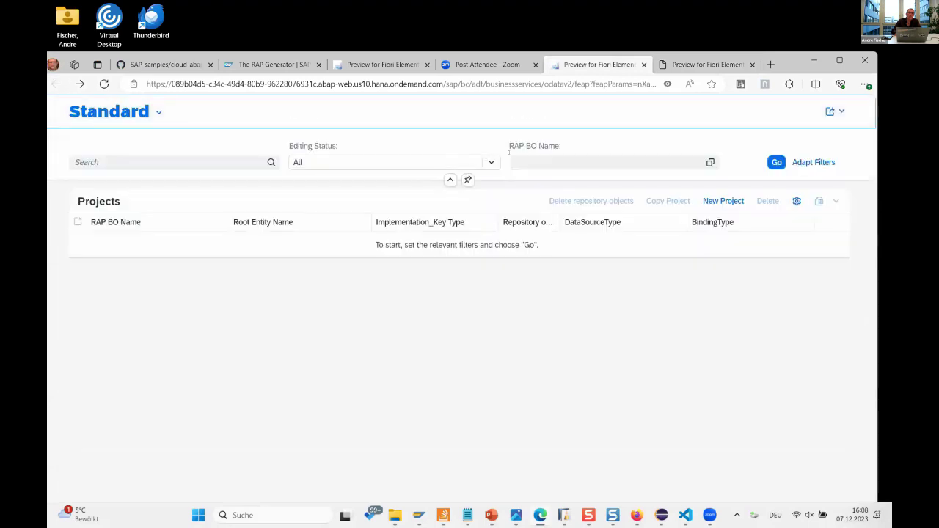
click(776, 162)
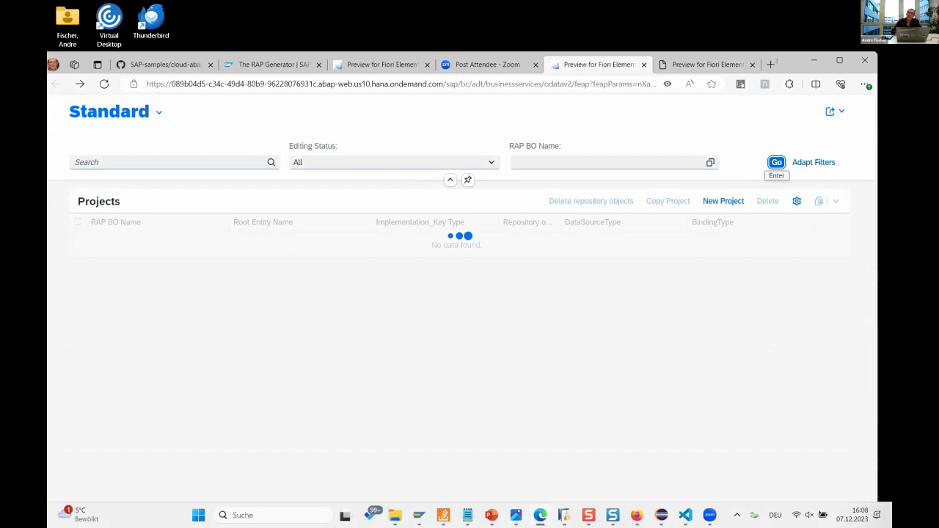
drag(811, 66, 844, 56)
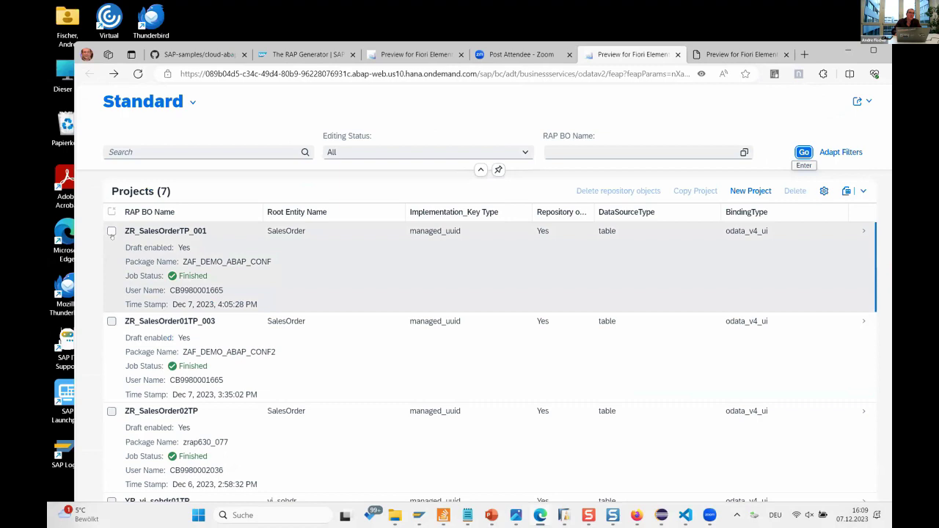
Step: Copy the project ZR_SalesOrderTP_001 into the package ZAF_DEMO_ABAP_CONF
click(111, 231)
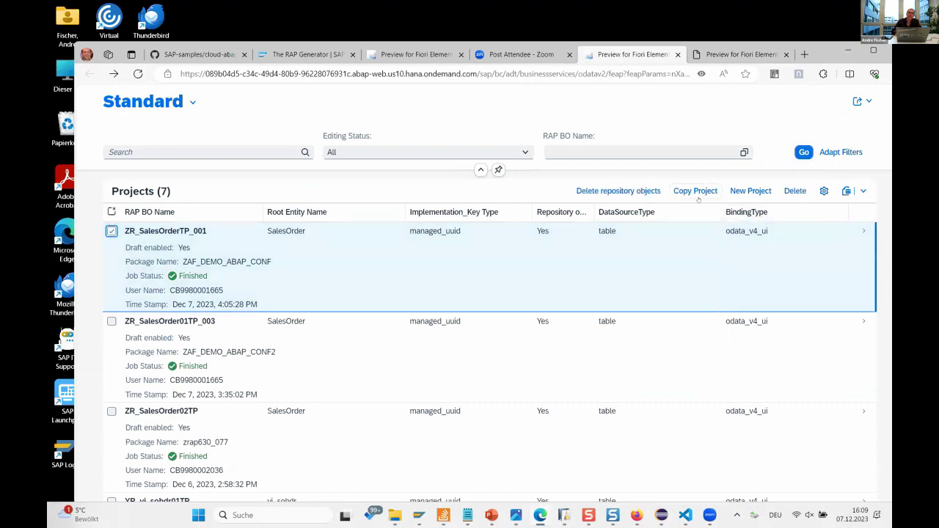
click(695, 191)
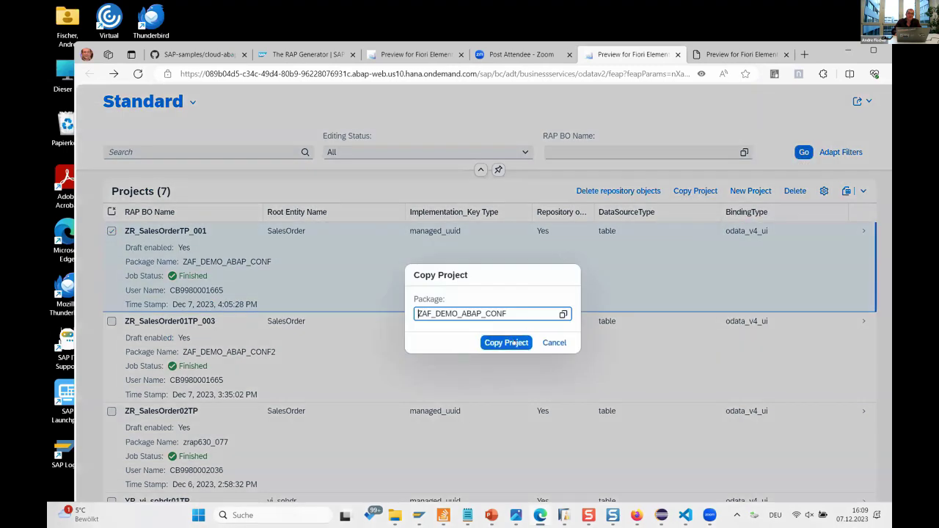
click(511, 343)
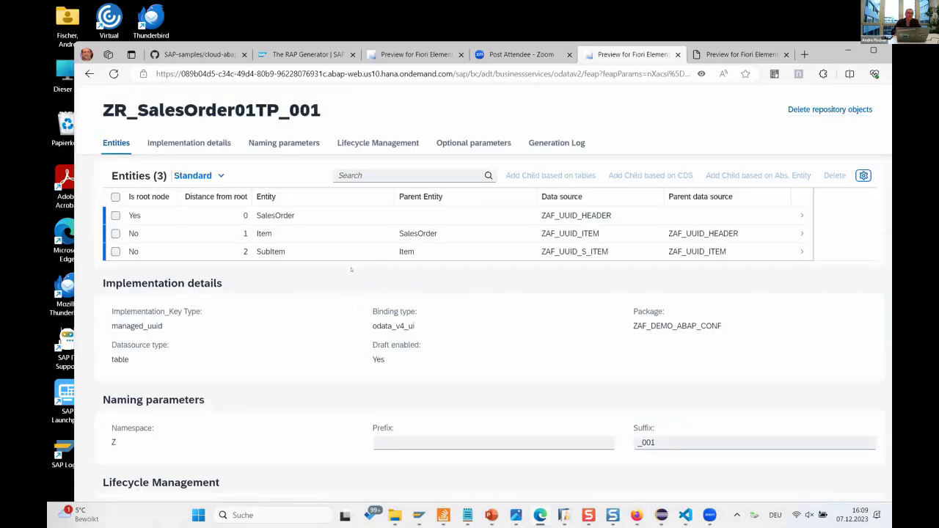
Step: Set the suffix of the copied project to _002 and save the project
click(668, 441)
key(BackSpace)
text(2)
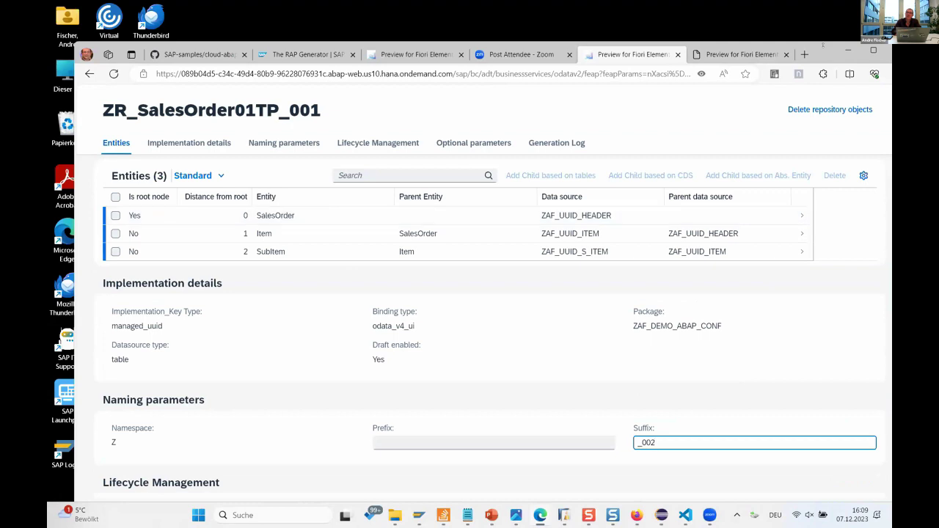
drag(822, 45, 816, 135)
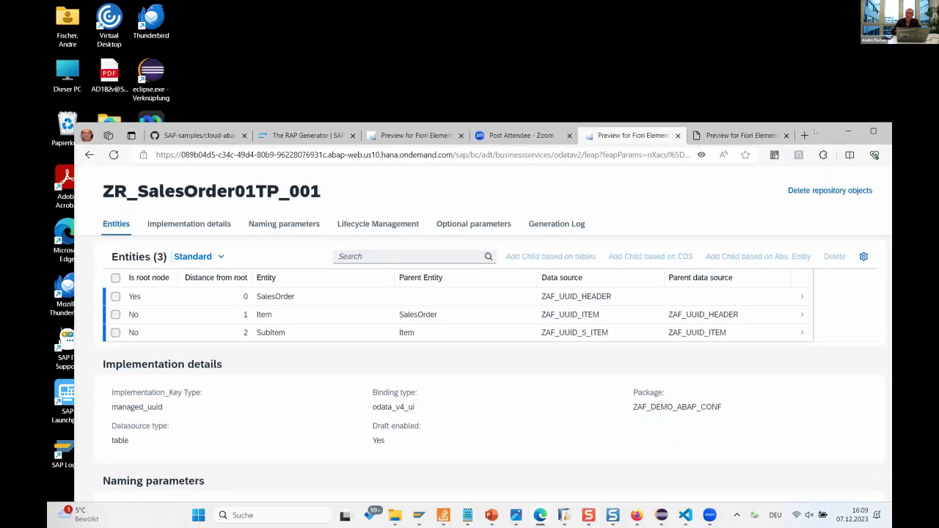
key(ctrl+s)
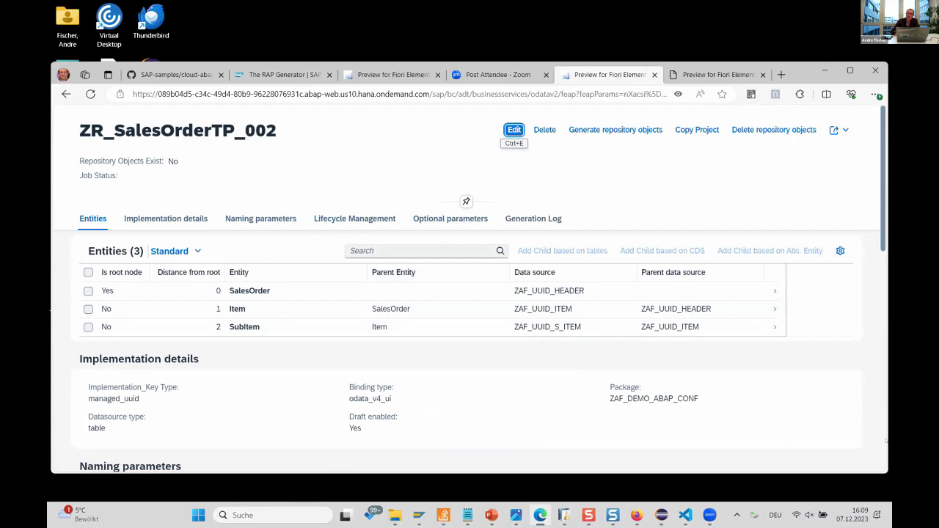
Step: Edit the project's optional parameters to enable Add basic i-views and save the project
click(260, 218)
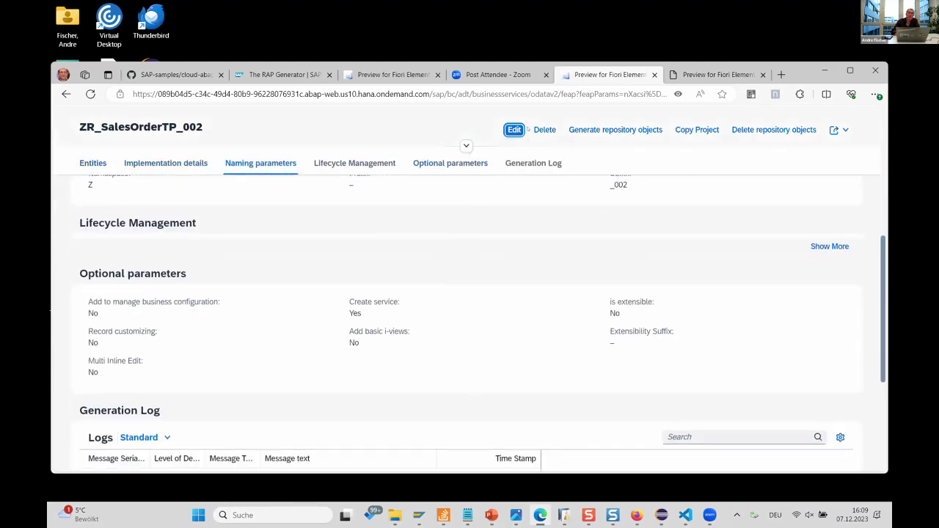
click(515, 129)
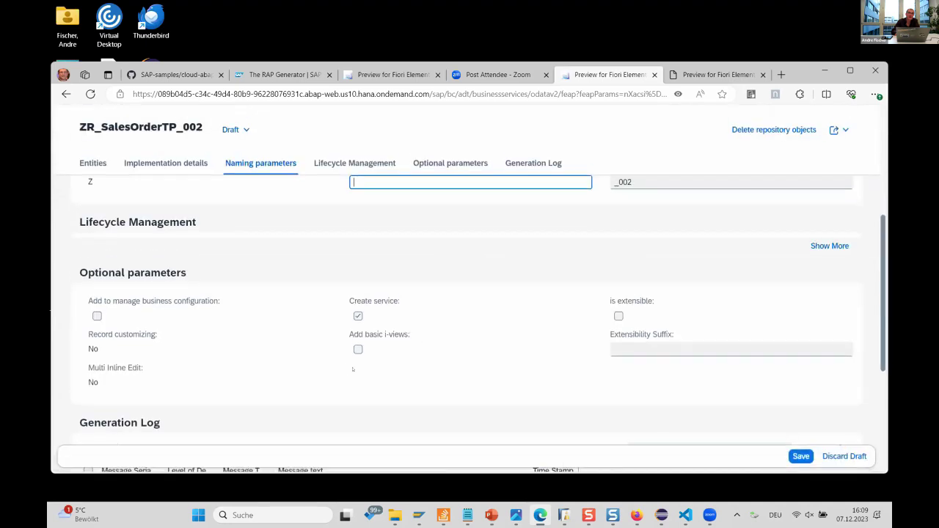
click(358, 349)
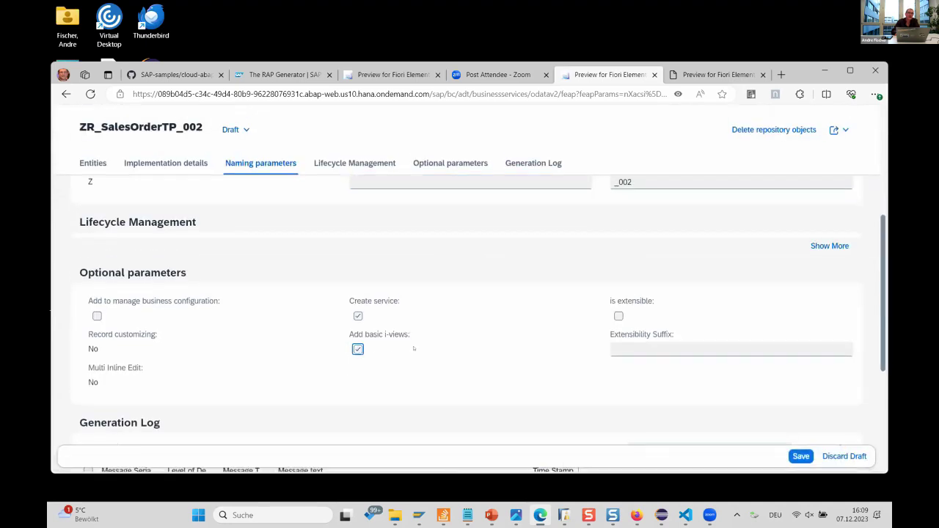
click(798, 456)
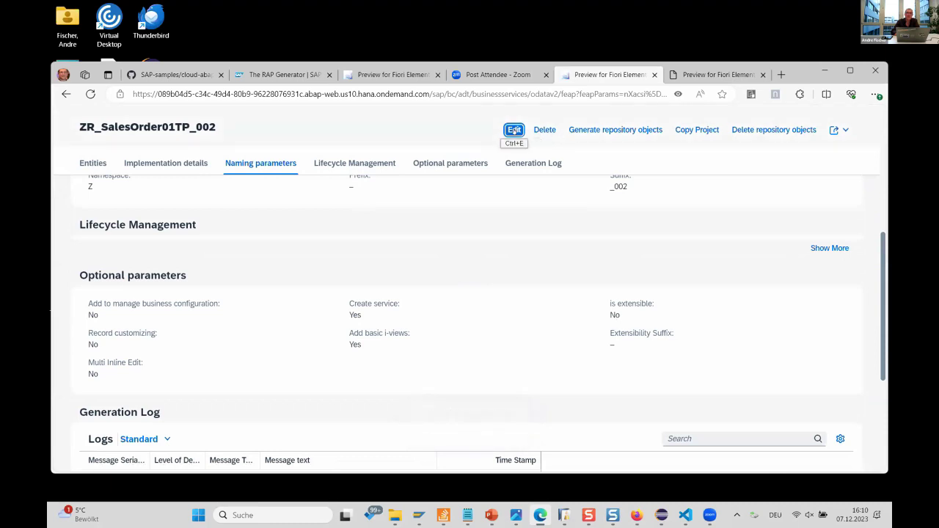
Step: Edit the project again, save it with is extensible unselected, and generate its repository objects
click(514, 129)
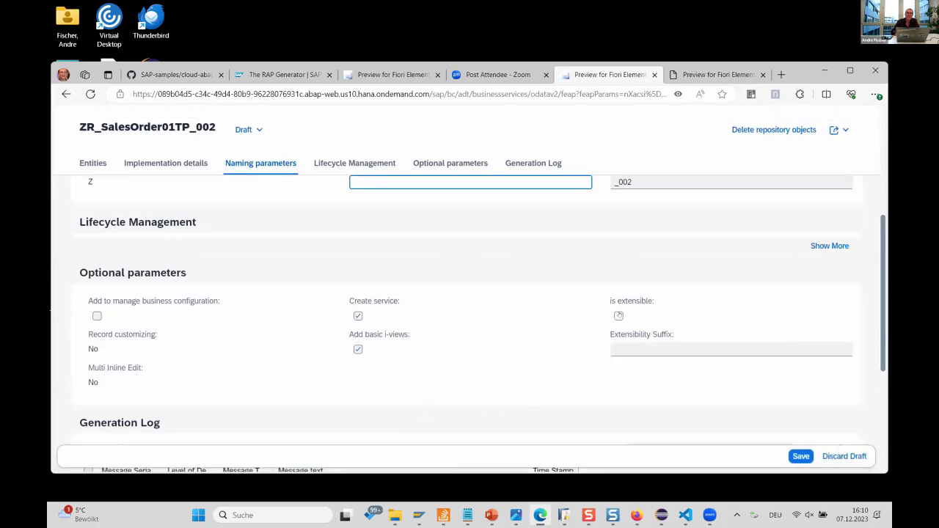
click(619, 316)
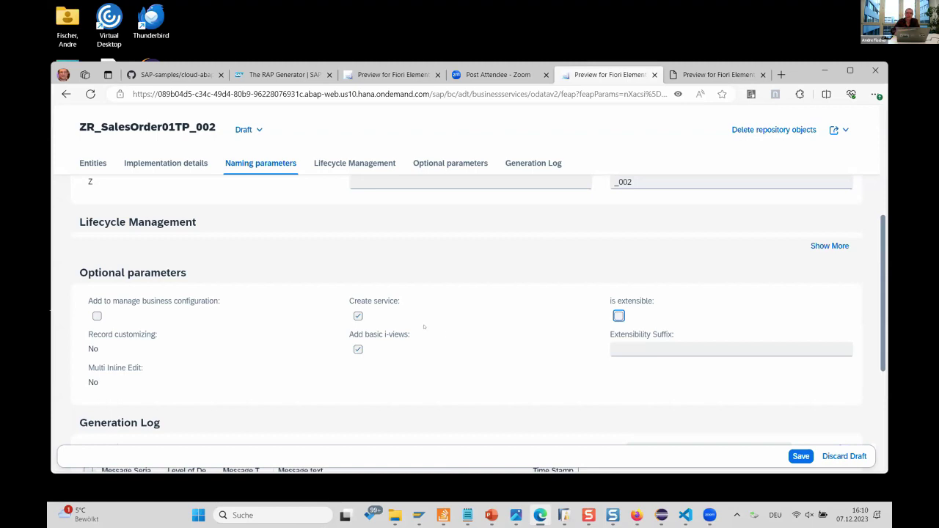
click(790, 457)
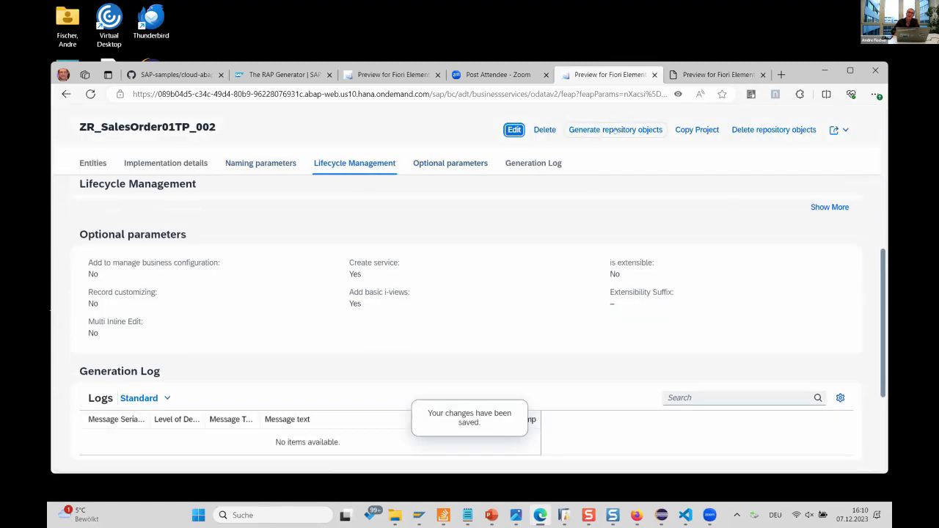
click(613, 130)
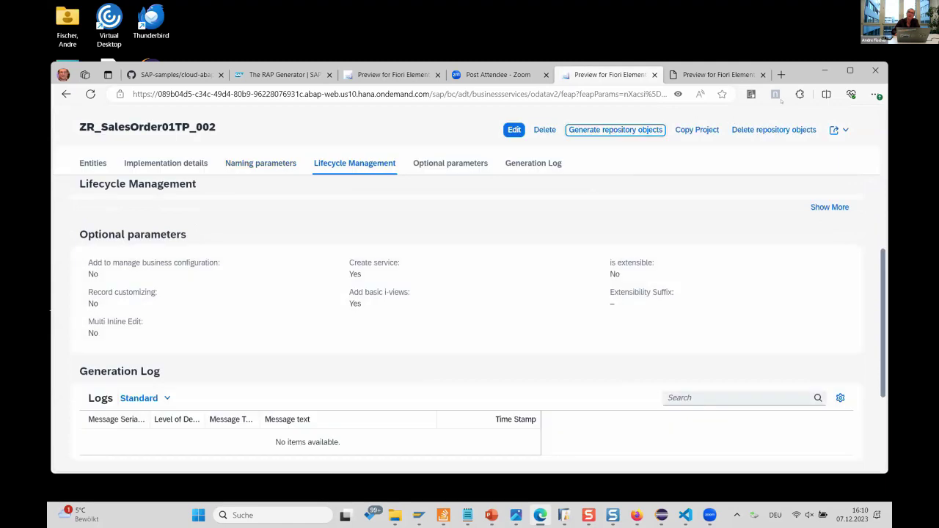
Step: Switch to the RAP extensibility presentation in PowerPoint and show slide 7 about on-stack developer extension options
click(826, 69)
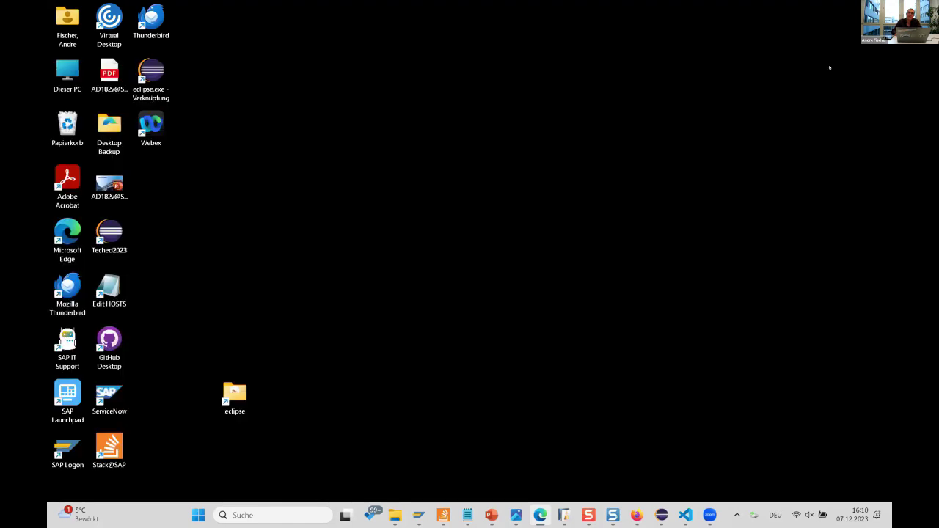
click(660, 449)
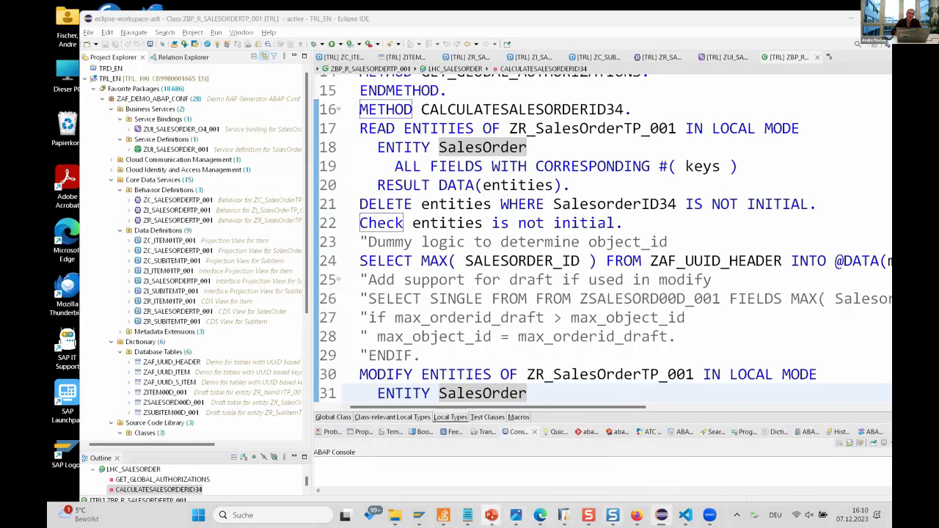
mouse_move(491, 514)
click(477, 440)
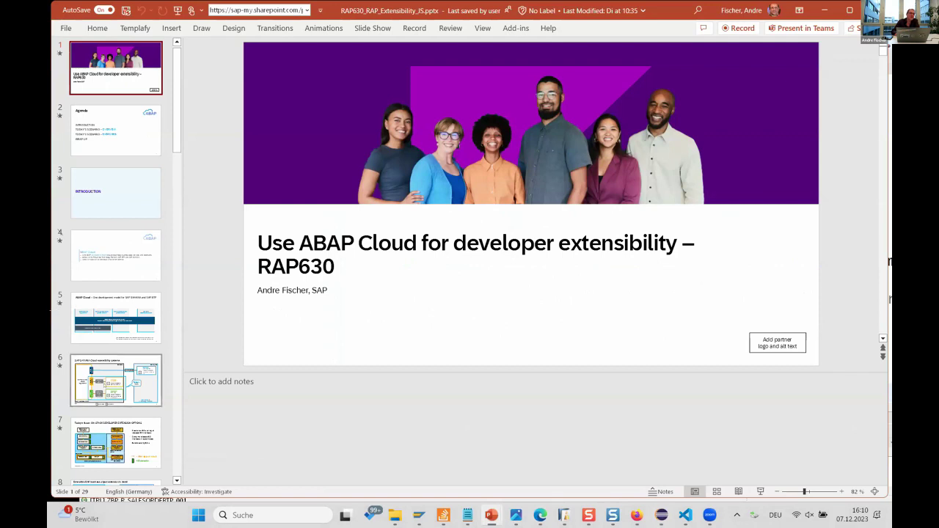
click(81, 367)
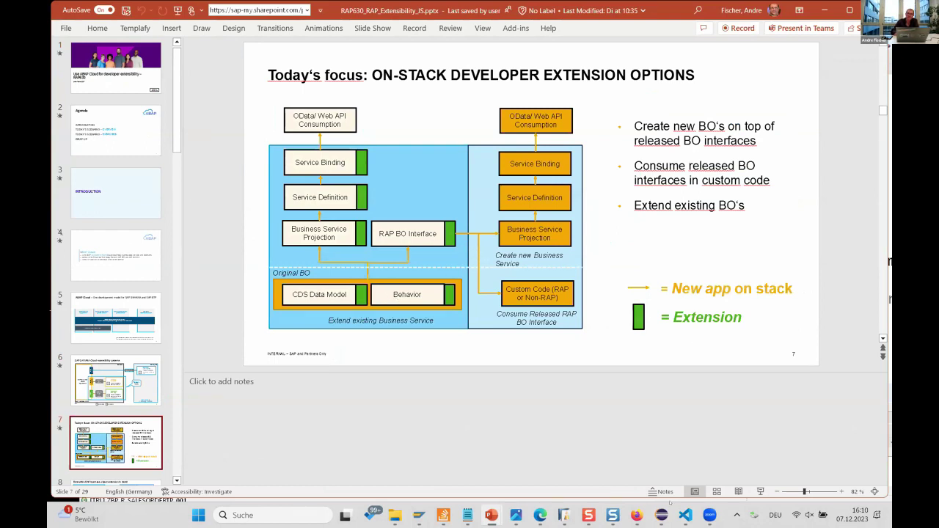
Step: Switch to Eclipse and open the class ZDMO_GEN_RAP630_SINGLE from the source code library of package ZDMO_RAP_GENERATOR
key(alt+Tab)
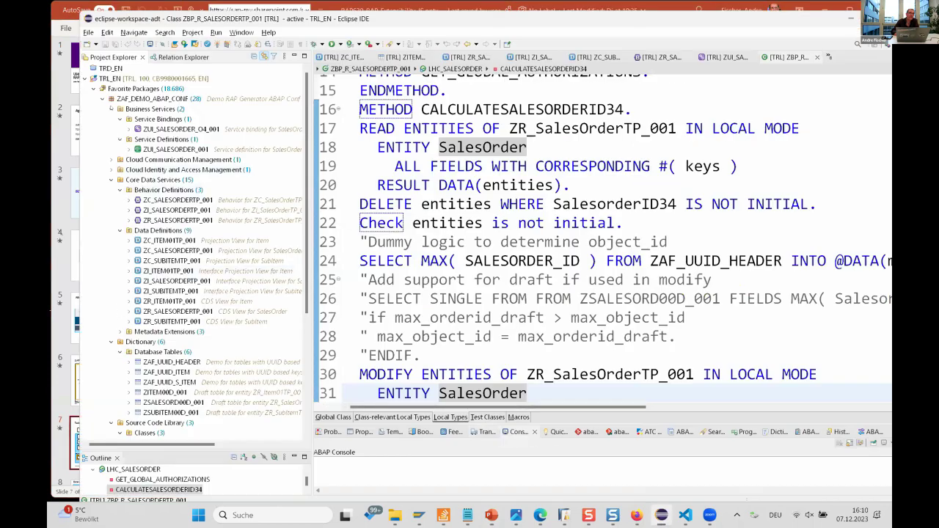
click(102, 98)
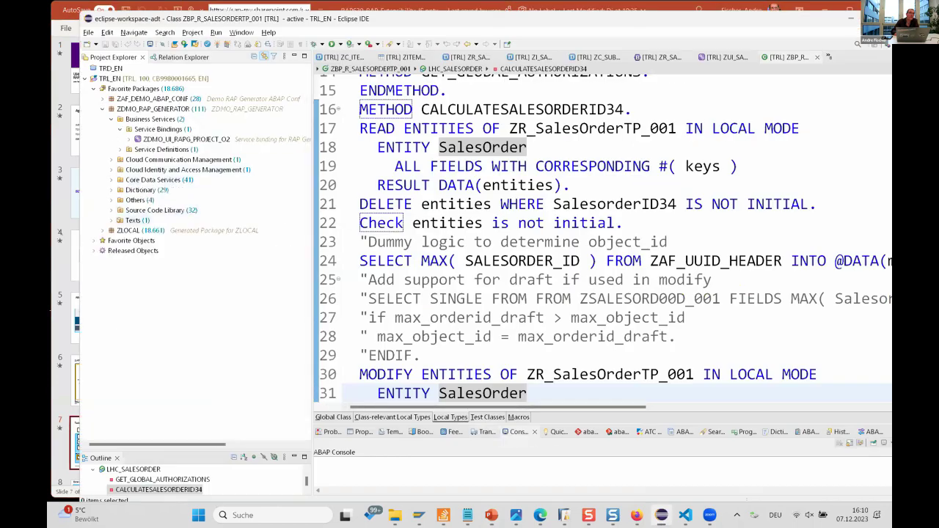
click(112, 209)
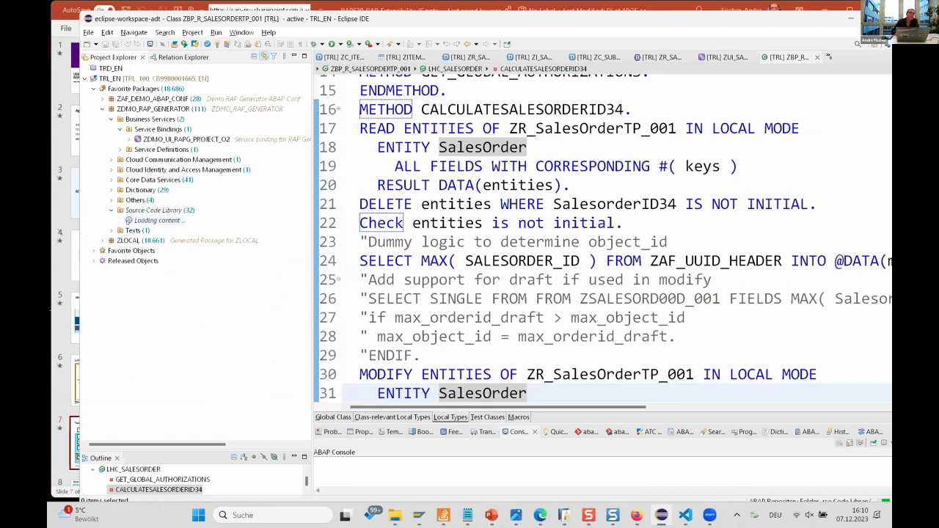
click(120, 220)
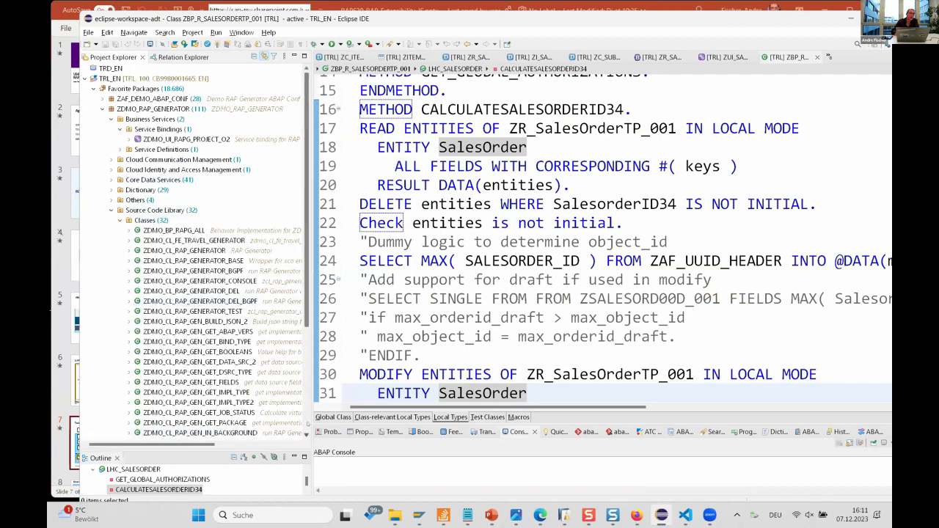
scroll(191, 257, down, 5)
double_click(185, 392)
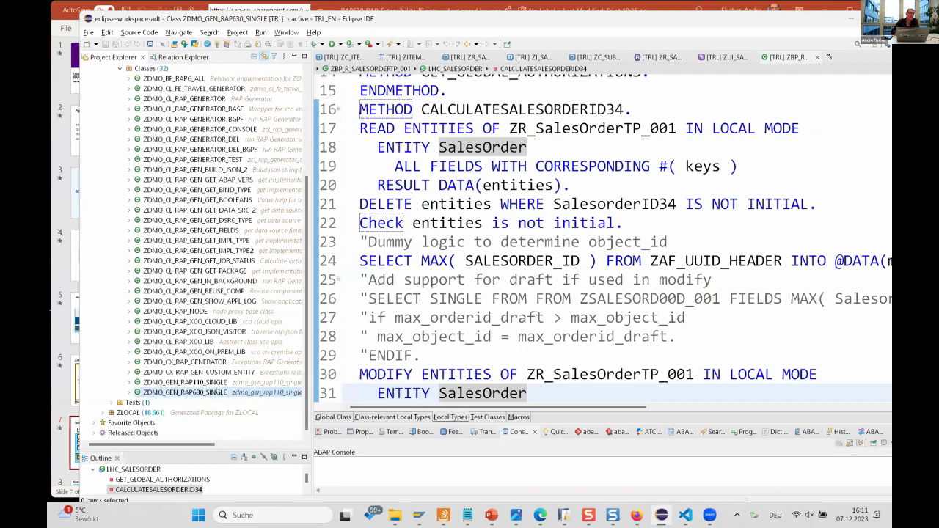
Step: Read through the class's declarations down to the t_table_fields type and run the class in the ABAP console
click(457, 349)
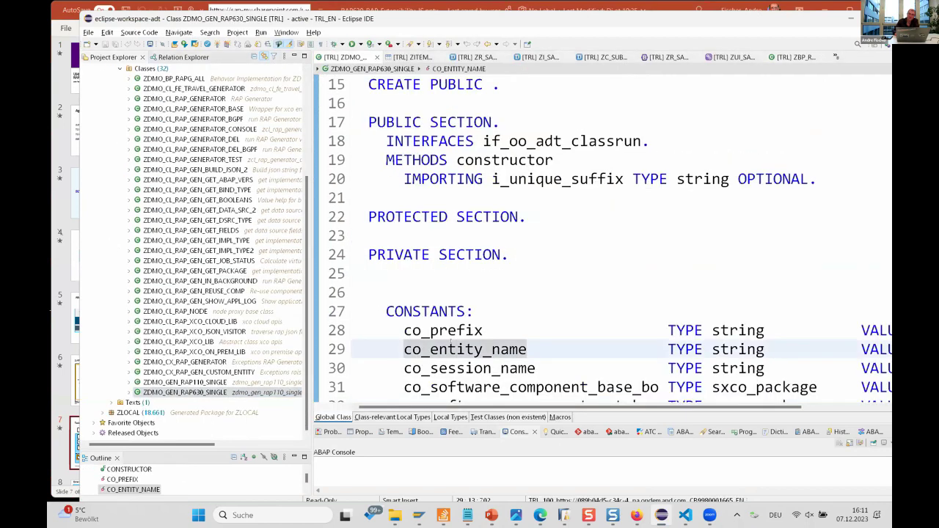
key(Down)
key(Down)
key(Down)
key(Down)
key(Down)
key(Down)
key(Down)
key(Down)
key(Down)
key(Down)
key(Down)
key(Down)
key(Down)
key(Down)
key(Down)
key(Down)
key(Down)
key(Down)
key(Down)
key(Down)
key(Down)
key(Down)
key(Down)
key(Down)
key(Down)
key(Down)
key(Down)
key(Down)
key(Down)
key(Down)
key(Down)
key(Down)
key(Down)
key(Down)
key(Down)
key(Down)
key(Down)
key(Down)
key(Down)
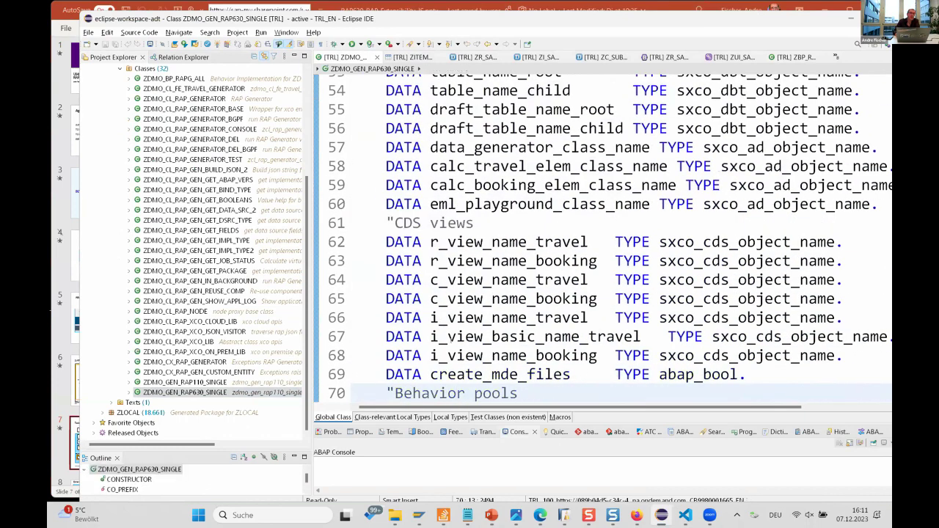
key(Down)
key(Down)
key(Down)
key(Down)
key(Down)
key(Down)
key(Down)
key(Down)
key(Down)
key(Down)
key(Down)
key(Down)
key(Down)
key(Down)
key(Down)
key(Down)
key(Down)
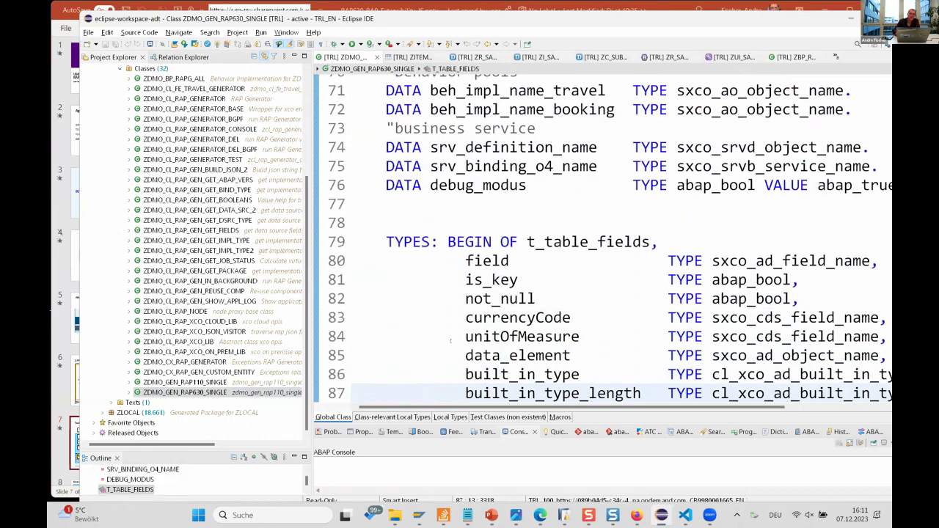
key(F9)
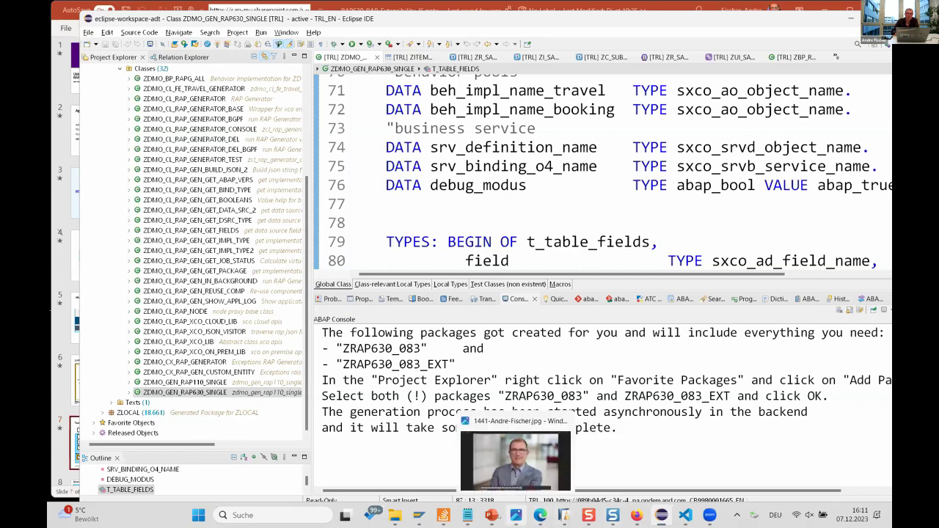
Step: Switch to the RAP Generator presentation in PowerPoint, show the Key user like UI slide and browse the remaining slides
mouse_move(491, 515)
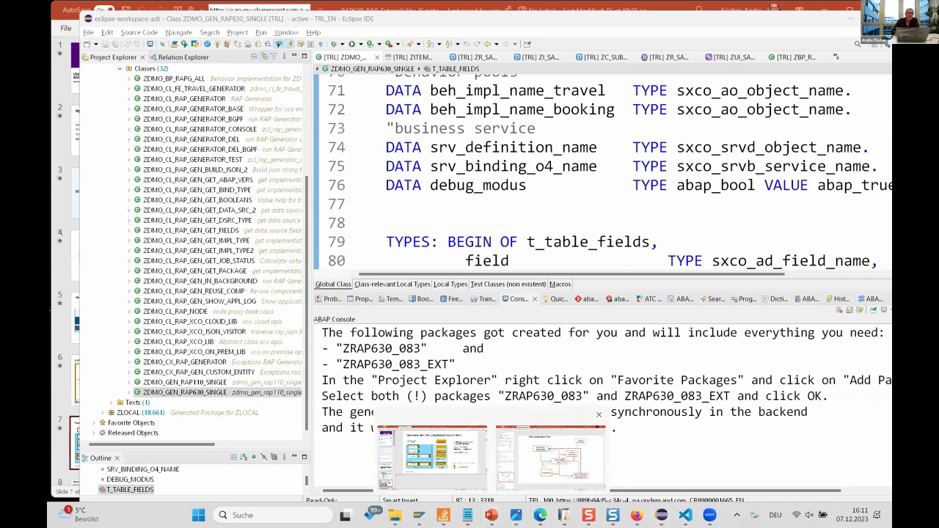
click(550, 456)
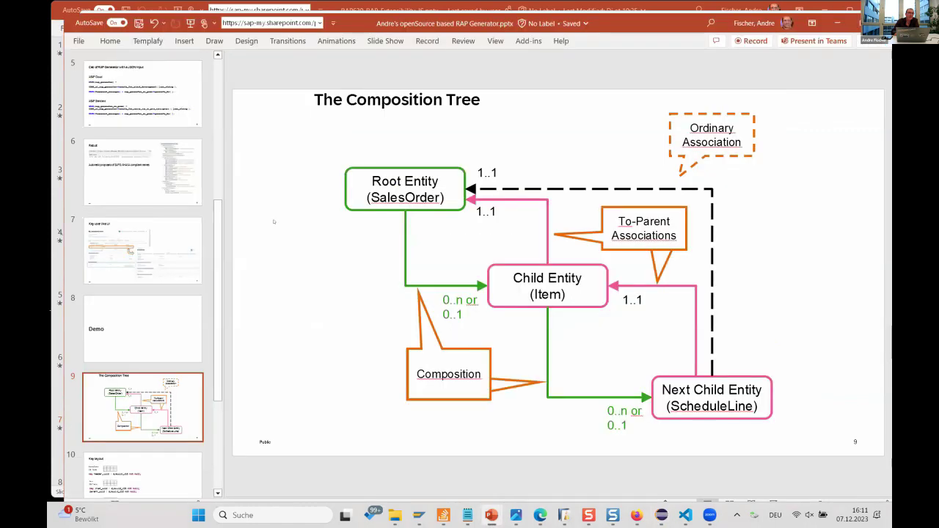
click(167, 243)
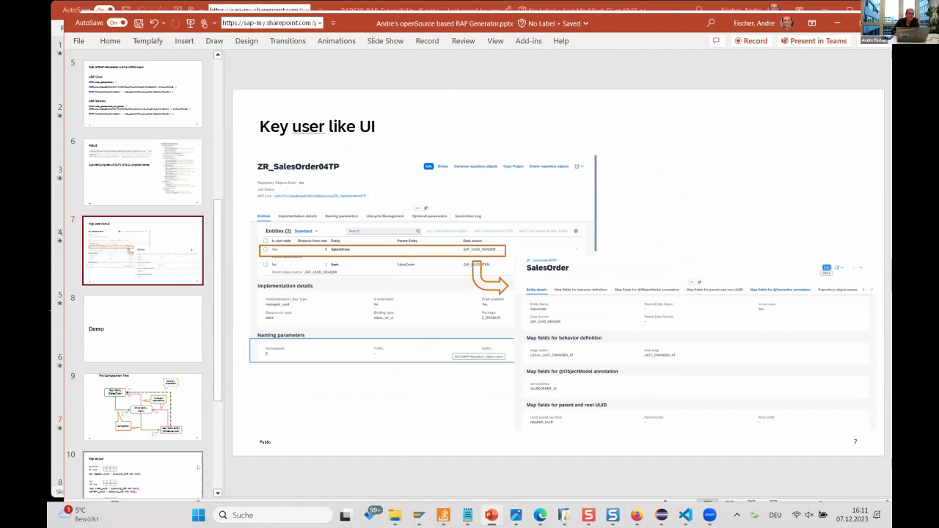
scroll(217, 475, down, 3)
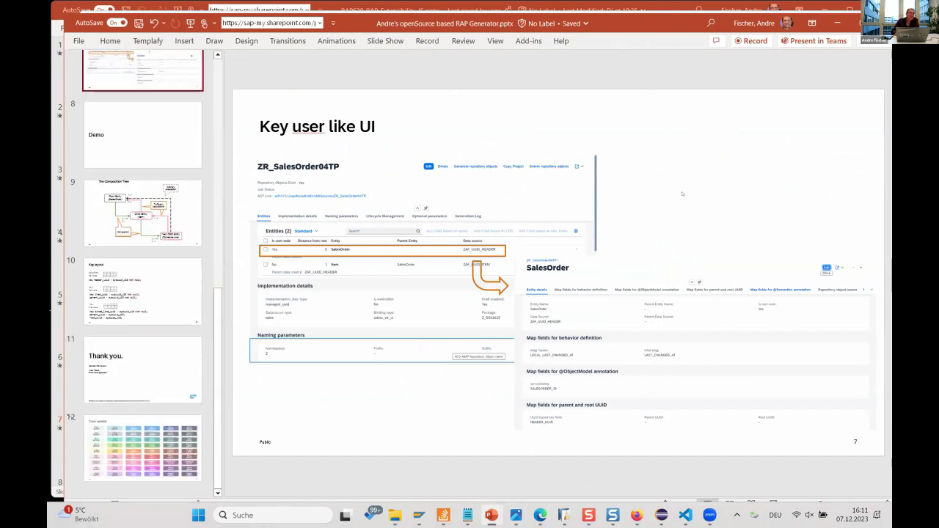
Step: Return to Eclipse and collapse the Classes and Business Services folders of package ZDMO_RAP_GENERATOR
click(838, 23)
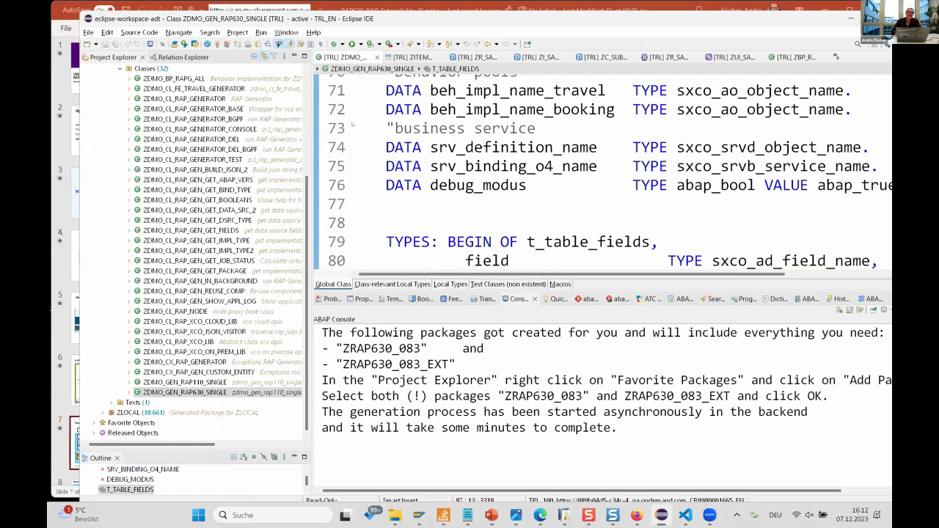
scroll(153, 218, up, 5)
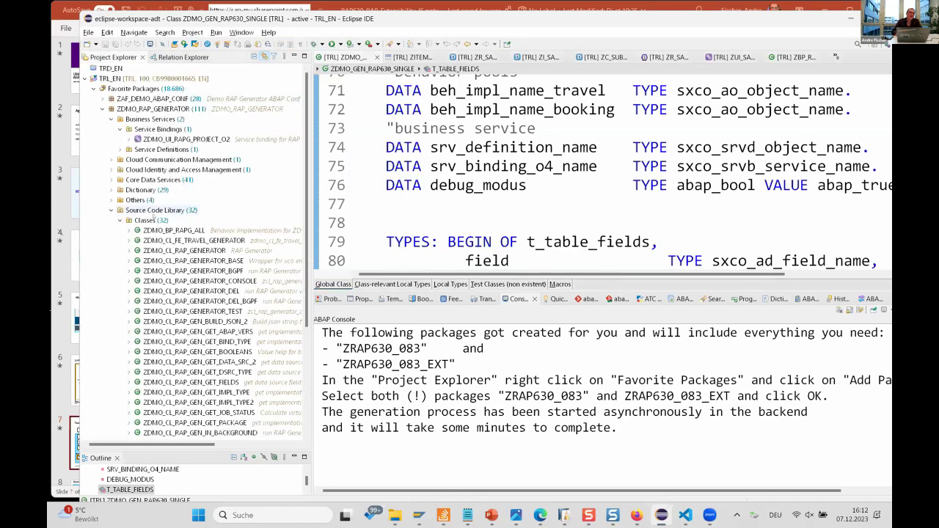
click(118, 221)
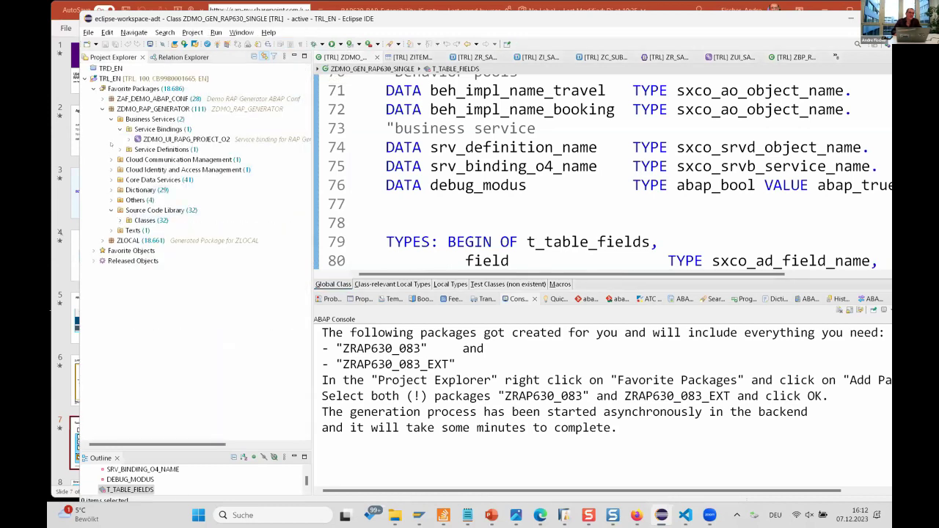
click(112, 119)
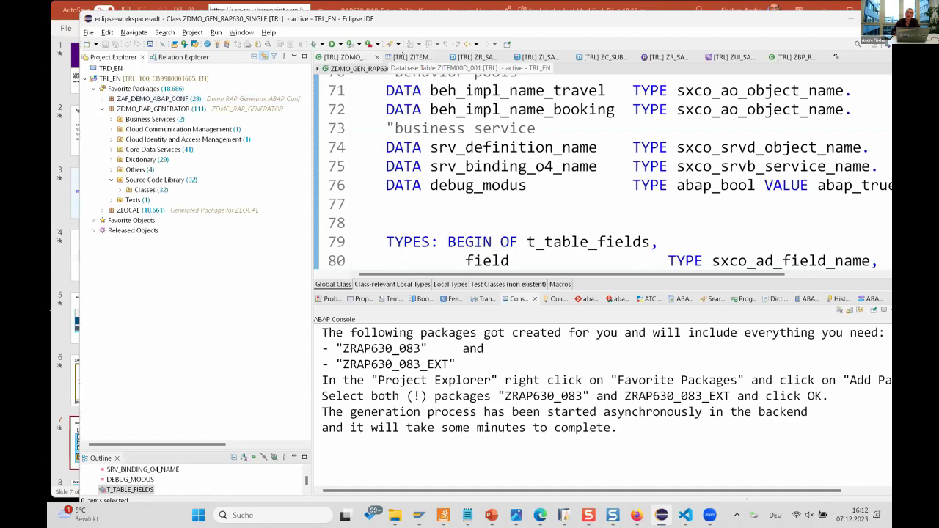
Step: Clear away the presentation windows, switch to the browser with the RAP Generator and return from project ZR_SalesOrder01TP_002 to the project list
click(824, 18)
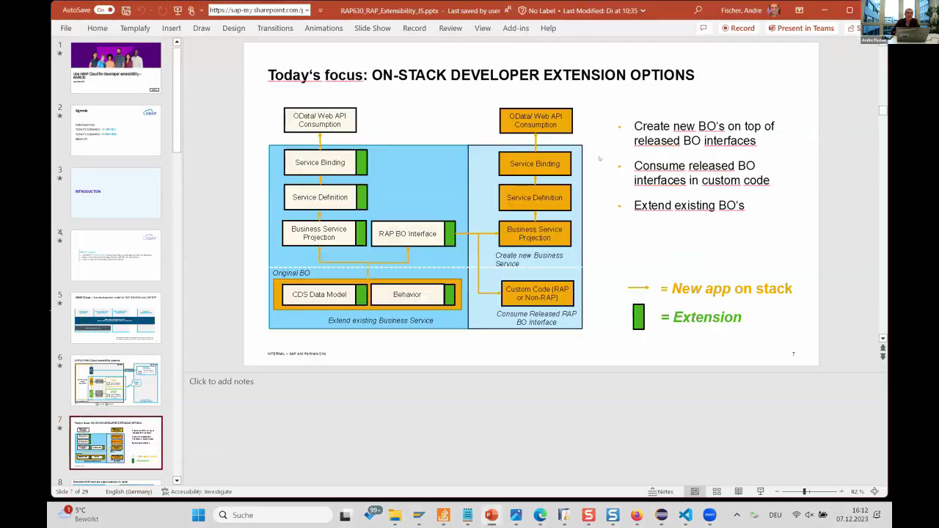
click(824, 9)
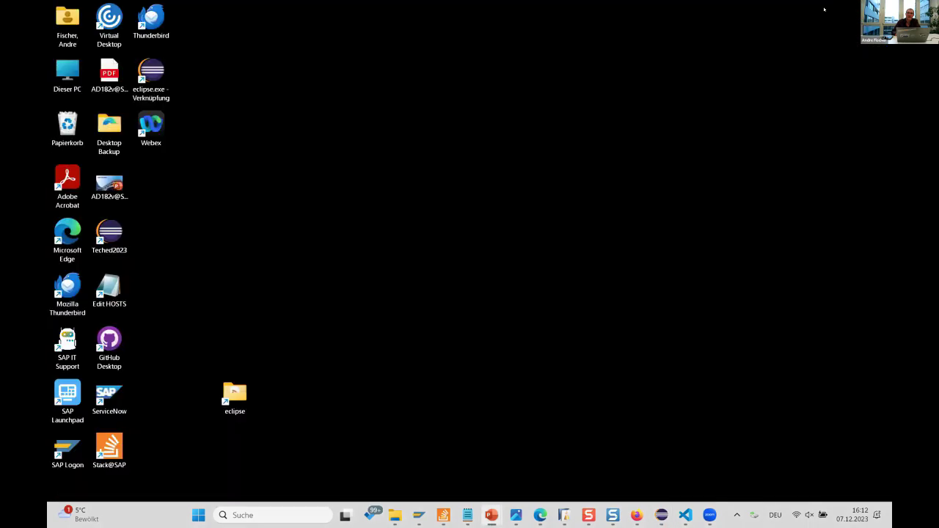
mouse_move(661, 515)
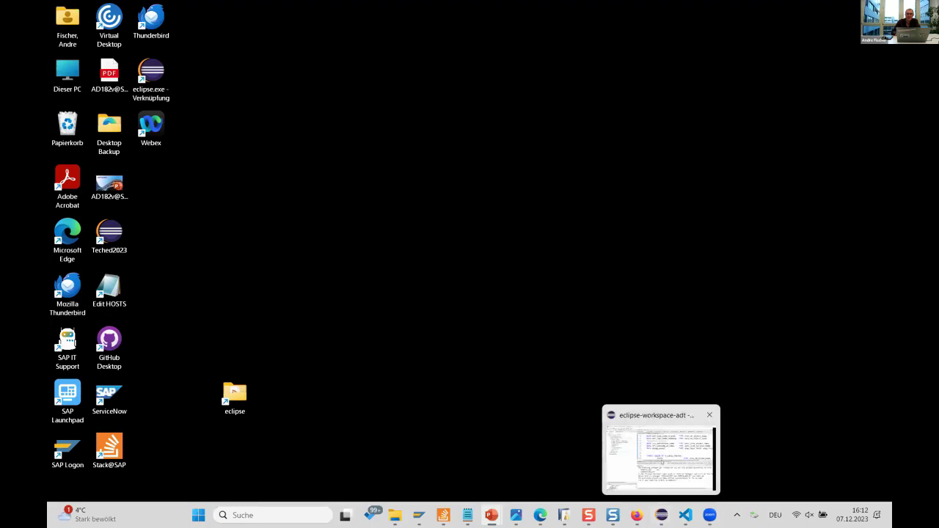
click(662, 449)
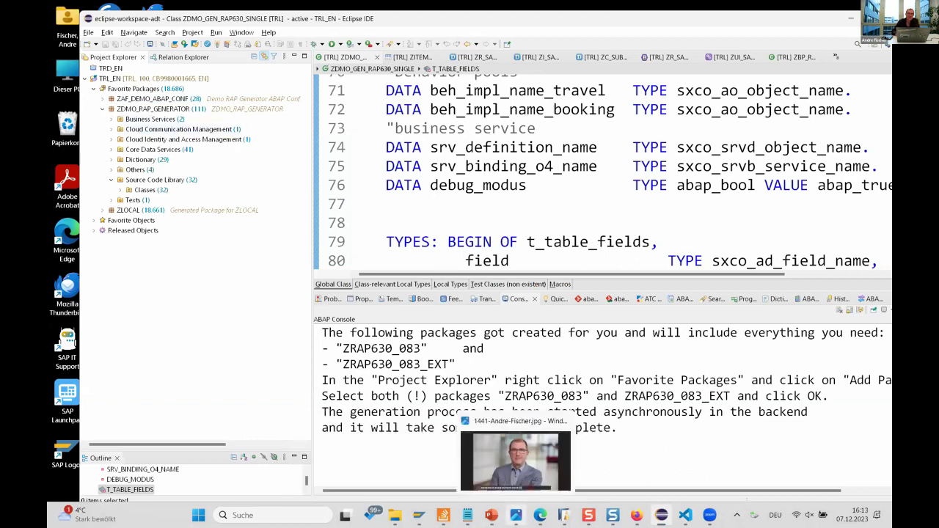
mouse_move(540, 515)
click(565, 470)
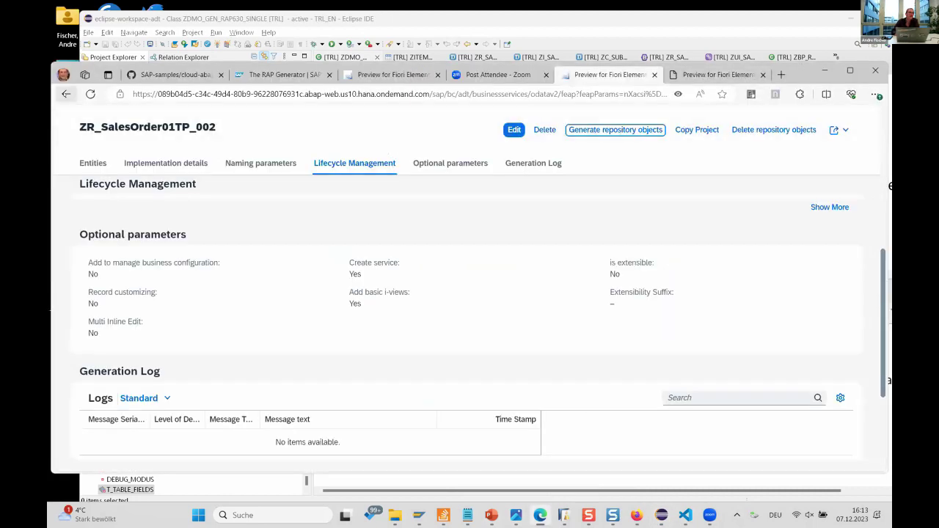
click(66, 94)
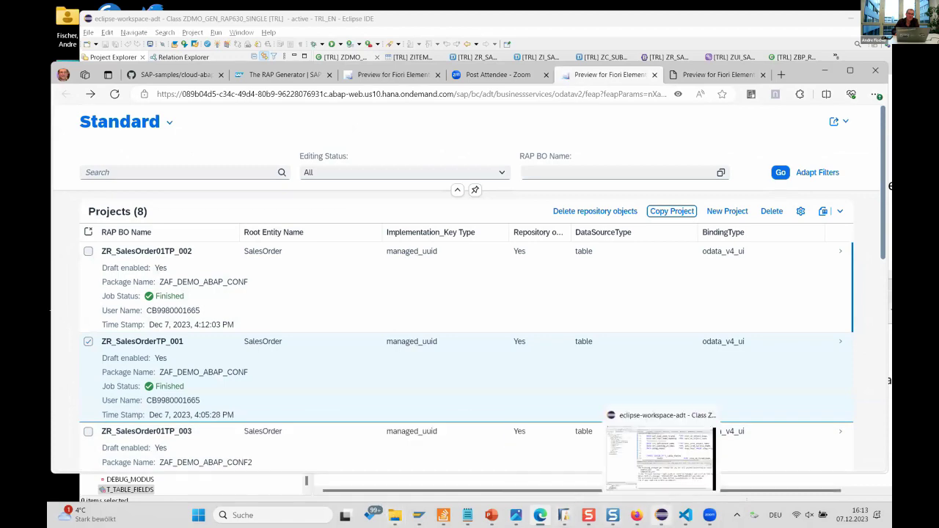
Step: Switch to Eclipse, expand package ZAF_DEMO_ABAP_CONF and refresh its contents
click(661, 515)
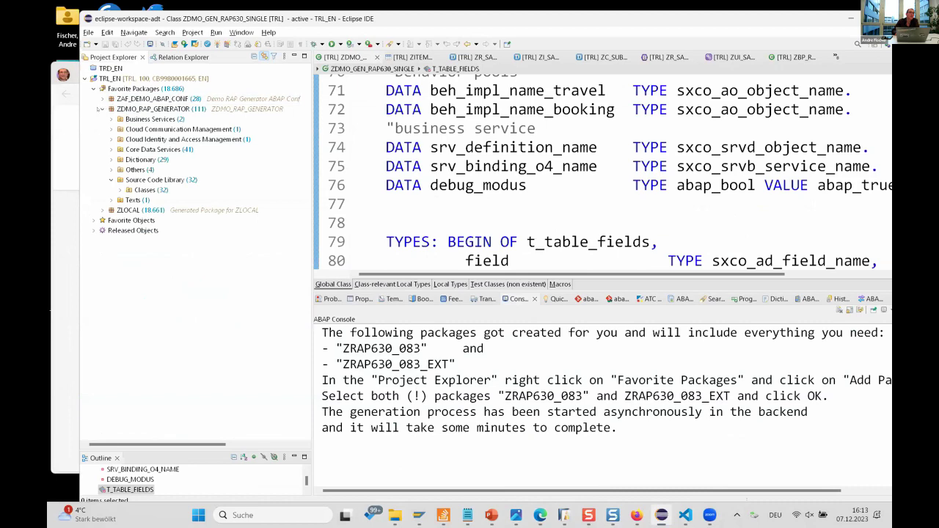
click(102, 99)
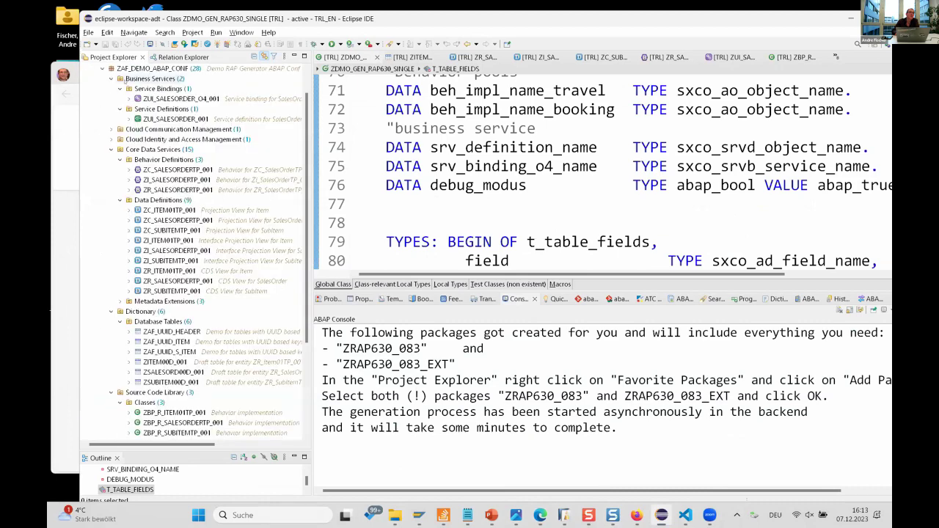
right_click(146, 68)
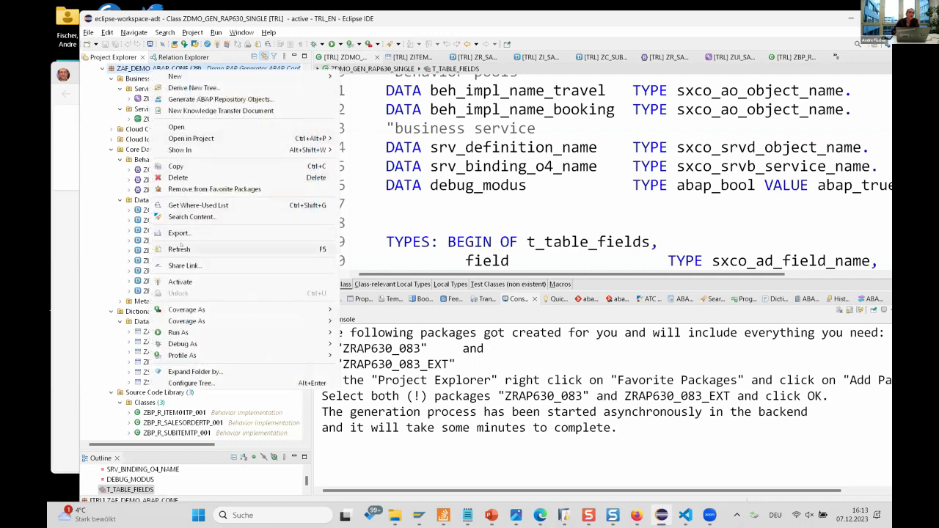
click(181, 247)
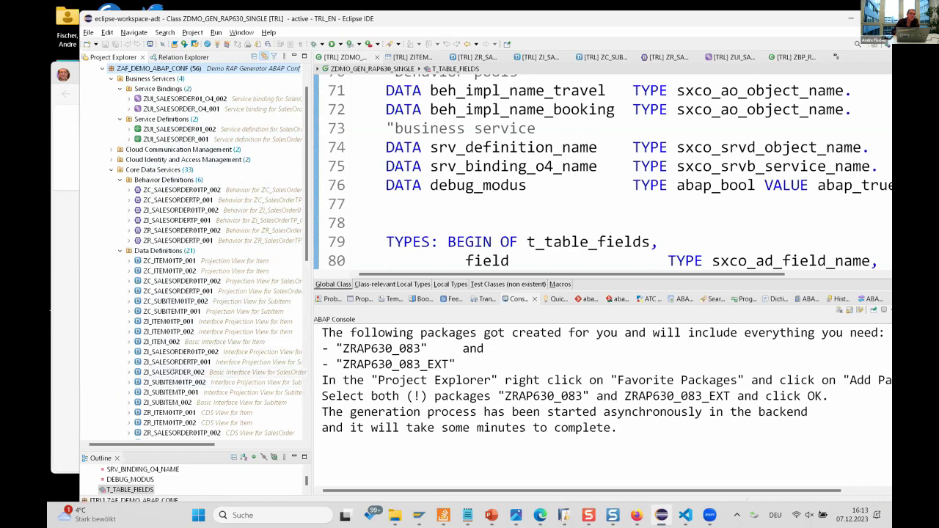
Step: Open the basic interface view ZI_SALESORDER_002 and go to its data source ZAF_UUID_HEADER
click(172, 373)
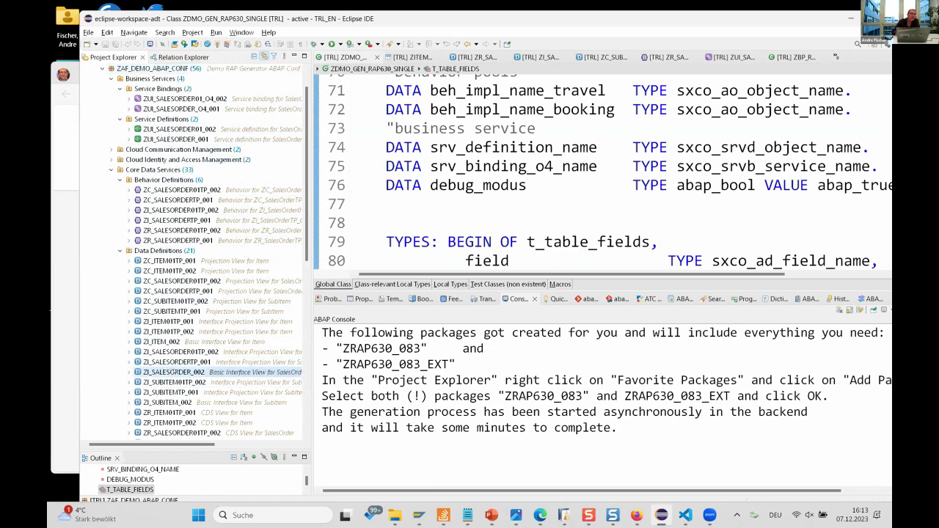
double_click(172, 372)
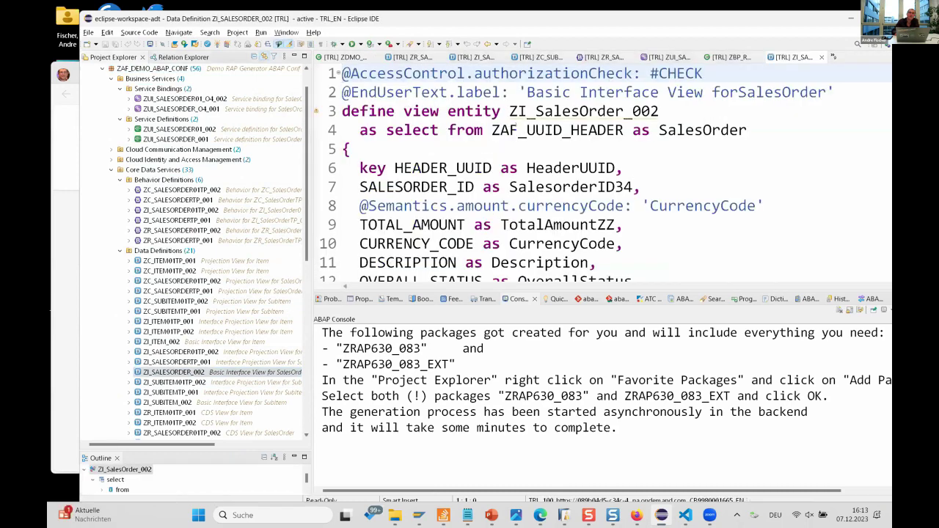
click(554, 130)
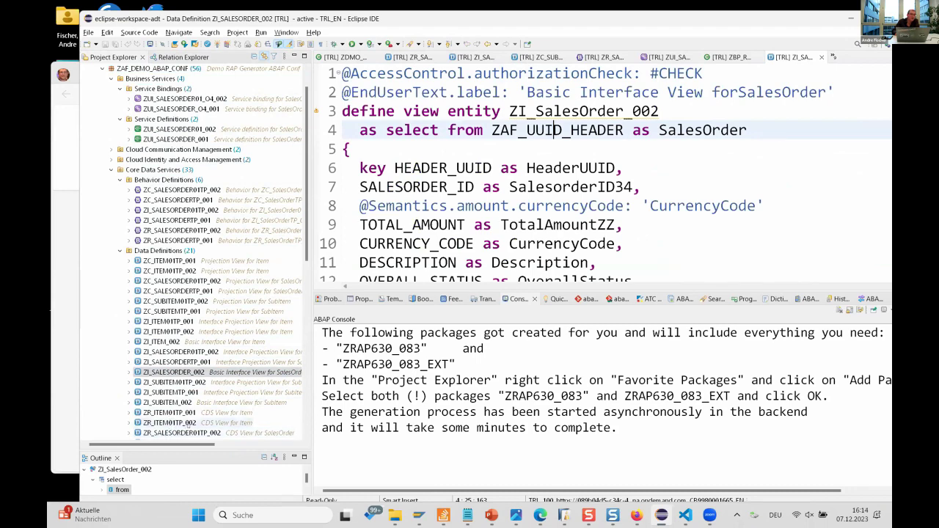
Step: Open the CDS view ZR_SALESORDER01TP_002 and highlight its data source ZI_SalesOrder_002
click(303, 434)
click(303, 434)
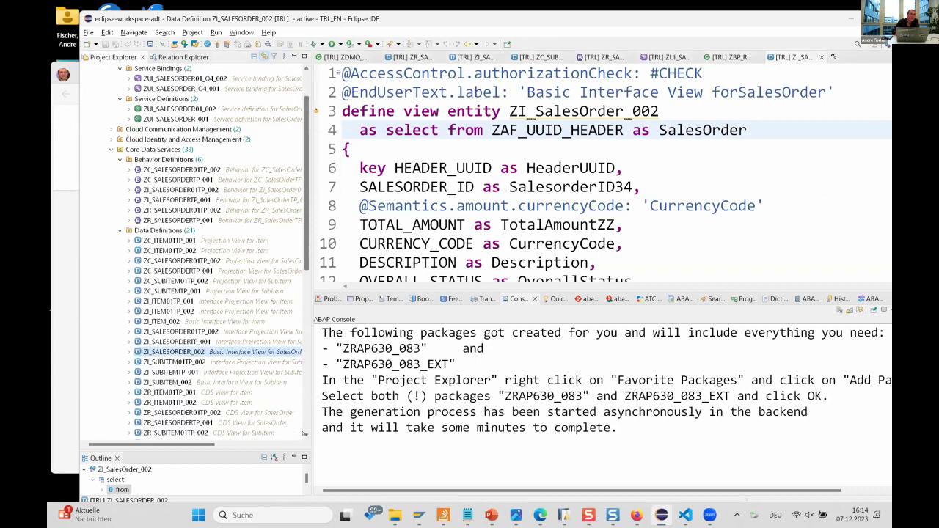
click(304, 433)
click(304, 434)
click(303, 433)
click(303, 433)
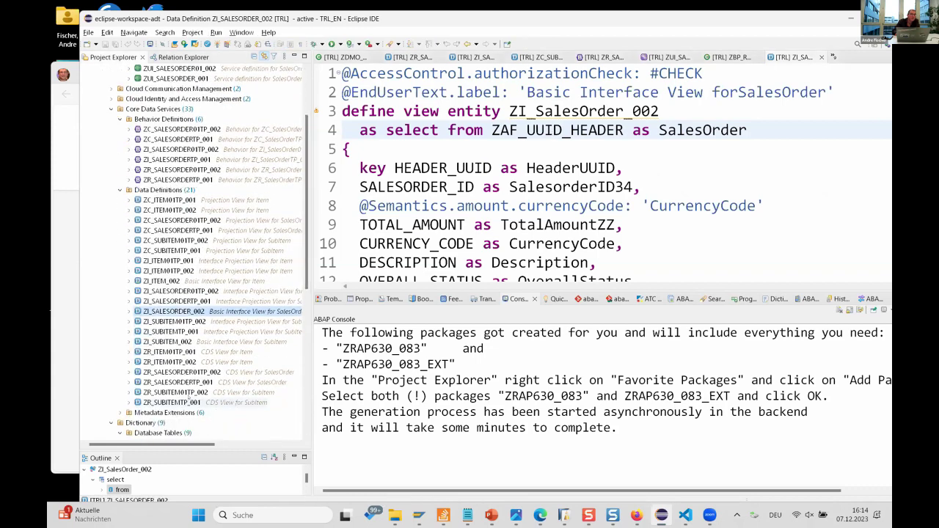
double_click(185, 374)
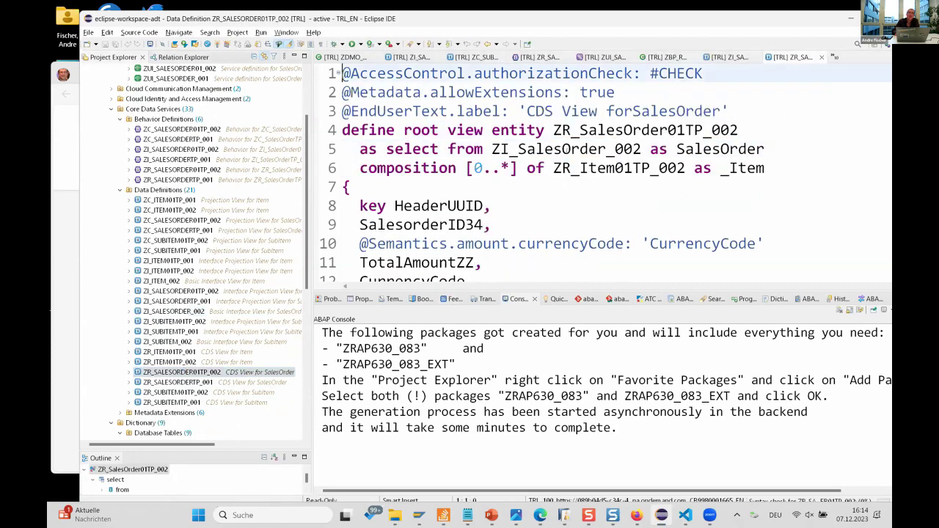
double_click(565, 149)
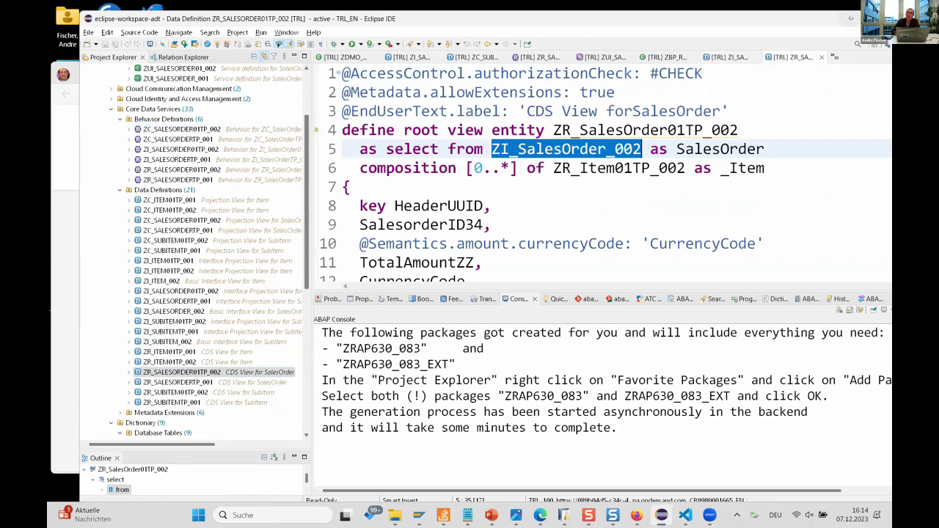
Step: Switch to the RAP Generator in the browser and start a new project with data source type abstract_entity and implementation type unmanaged
click(850, 17)
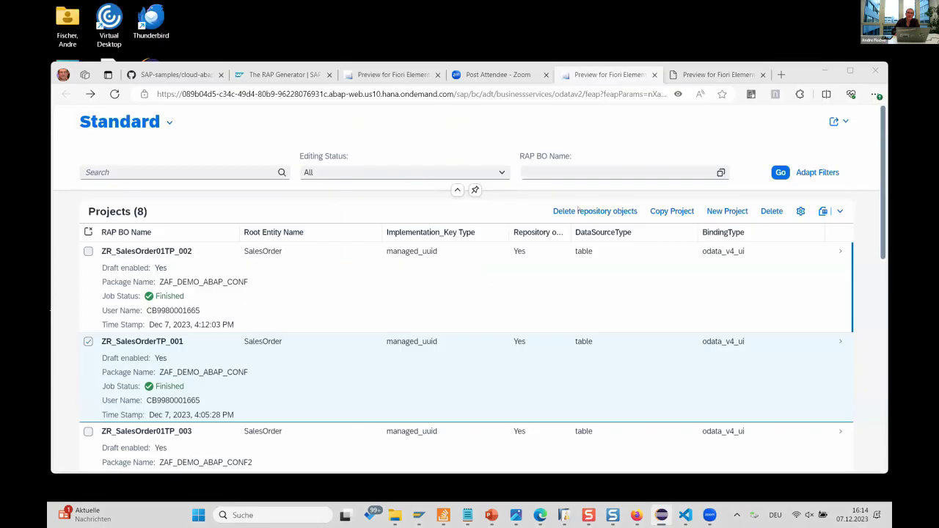
click(726, 212)
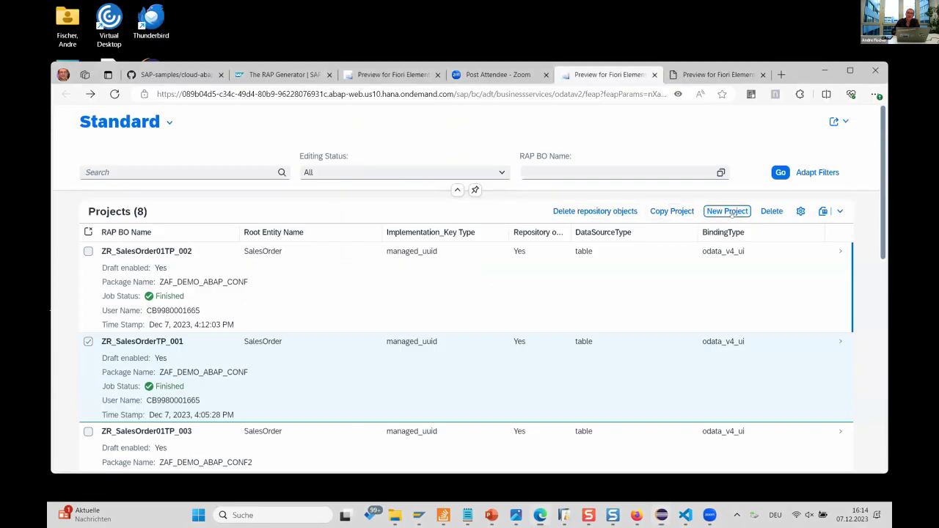
click(556, 193)
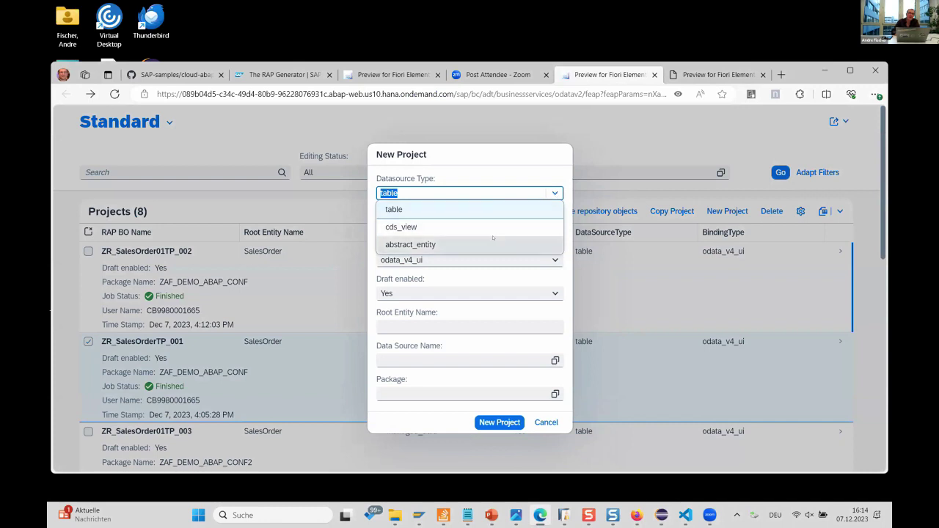
click(493, 243)
click(557, 227)
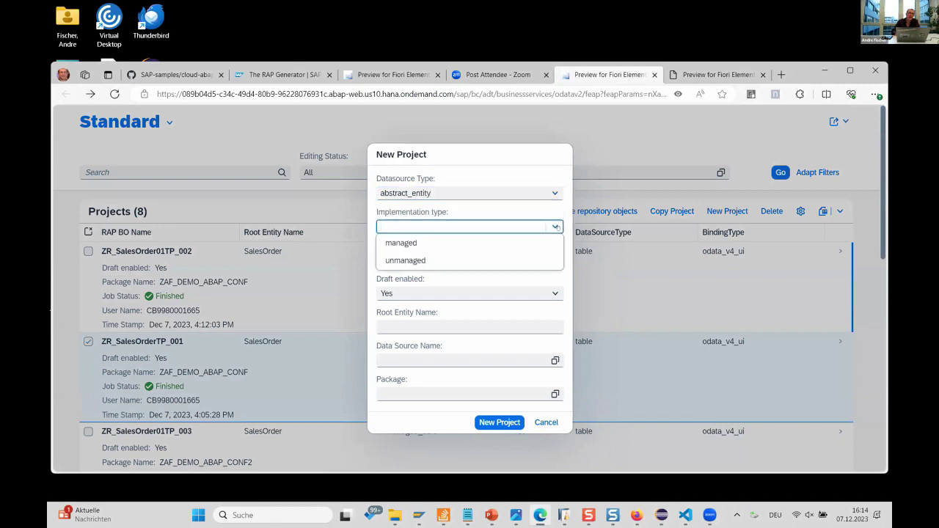
click(473, 260)
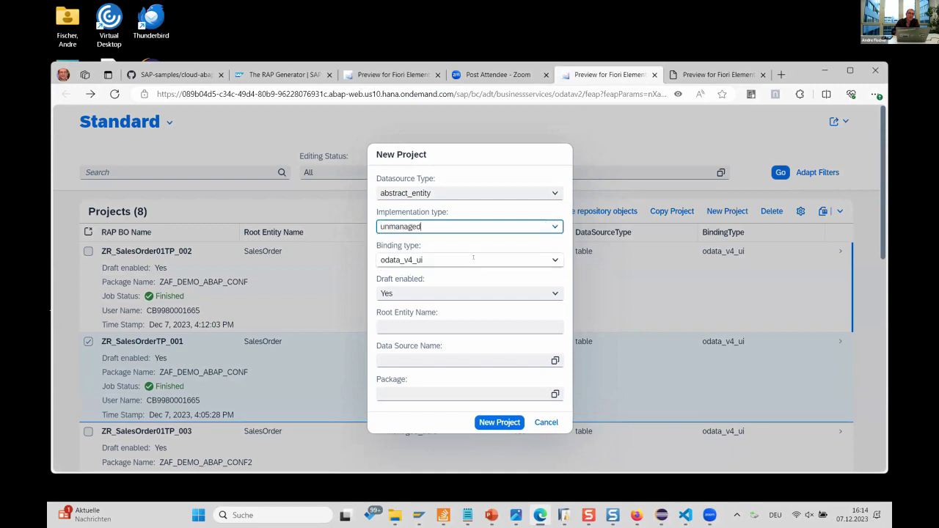
Step: Set the new project's binding type to odata_v2_ui and draft enabled to No
click(556, 259)
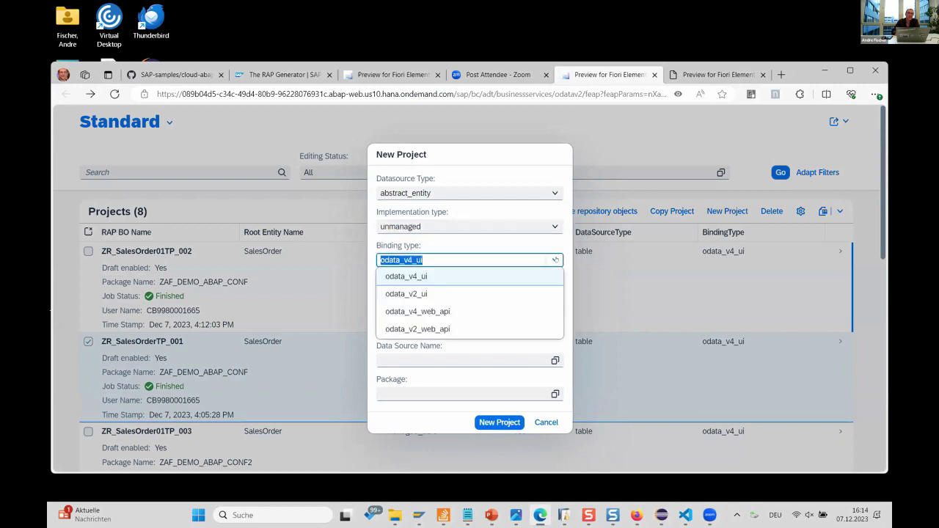
click(514, 293)
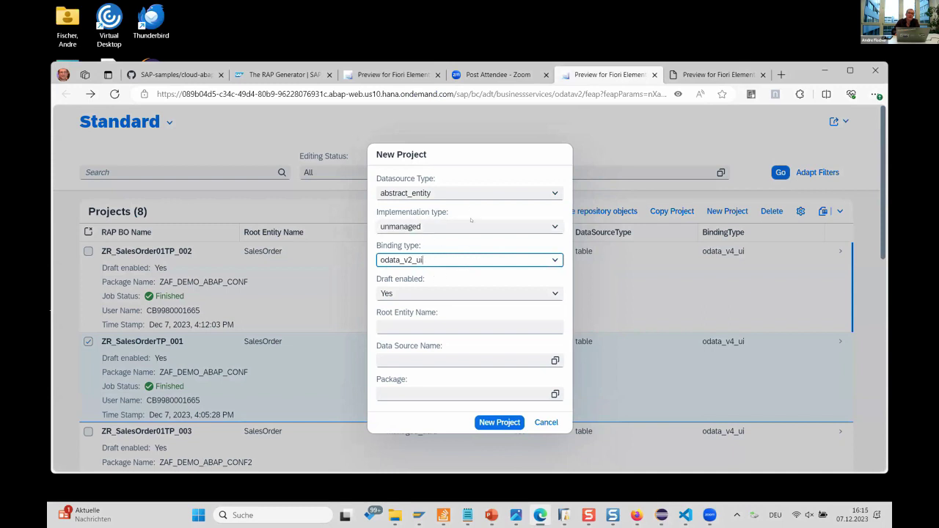
click(556, 293)
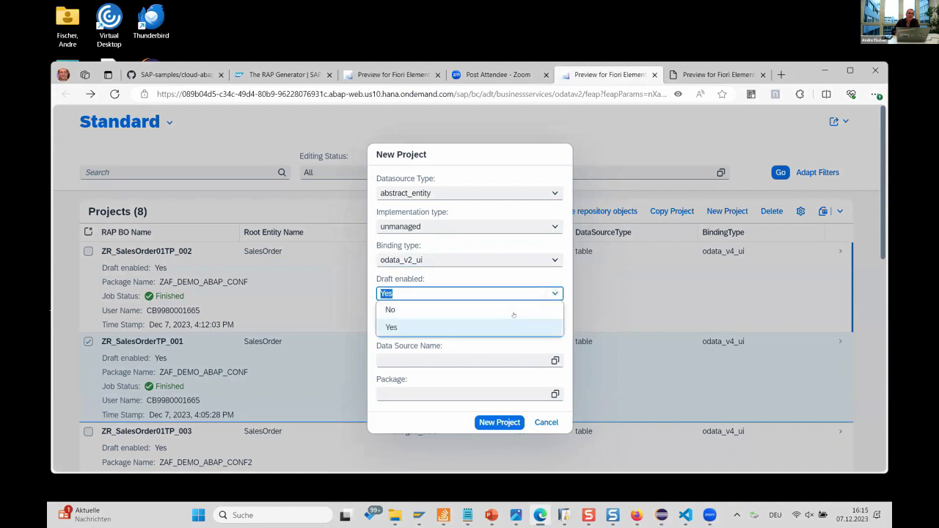
click(514, 311)
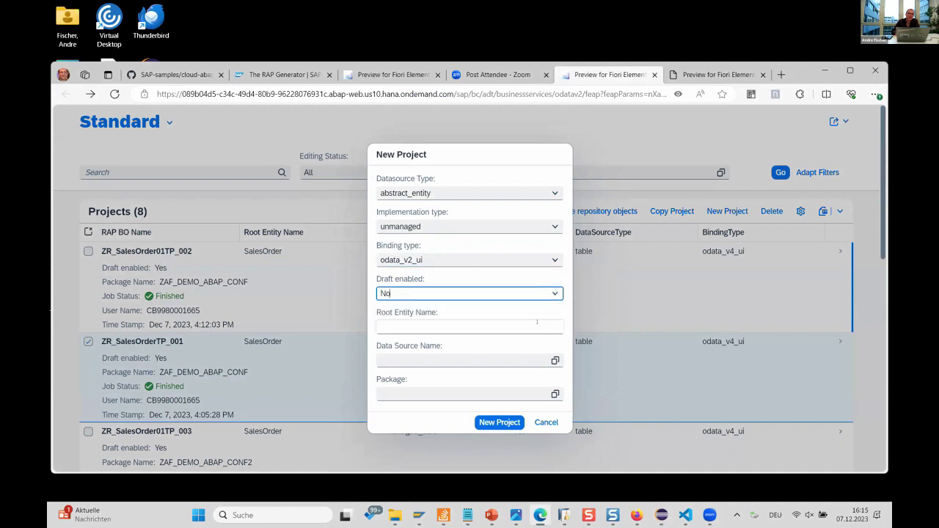
Step: Enter SalesOrder as the new project's root entity name and go to the data source name
click(531, 327)
text(Saleso)
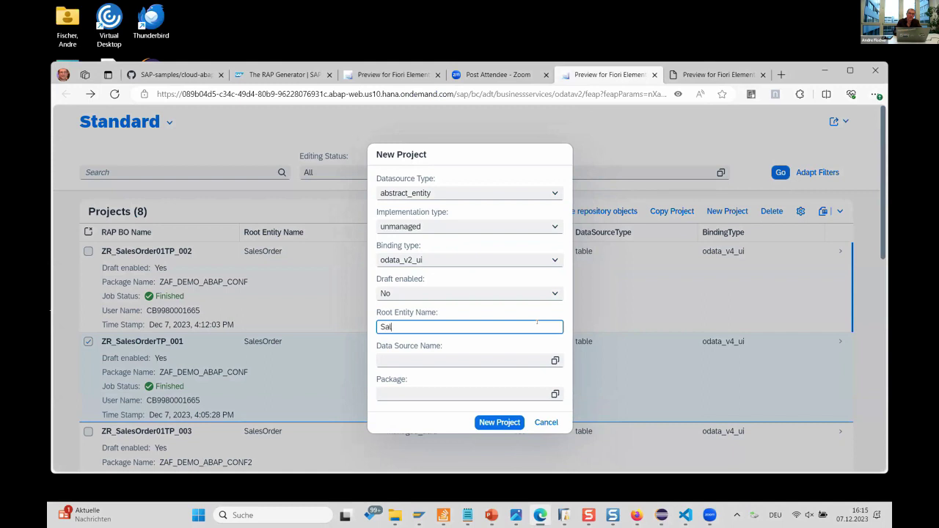
key(BackSpace)
text(Order)
click(523, 359)
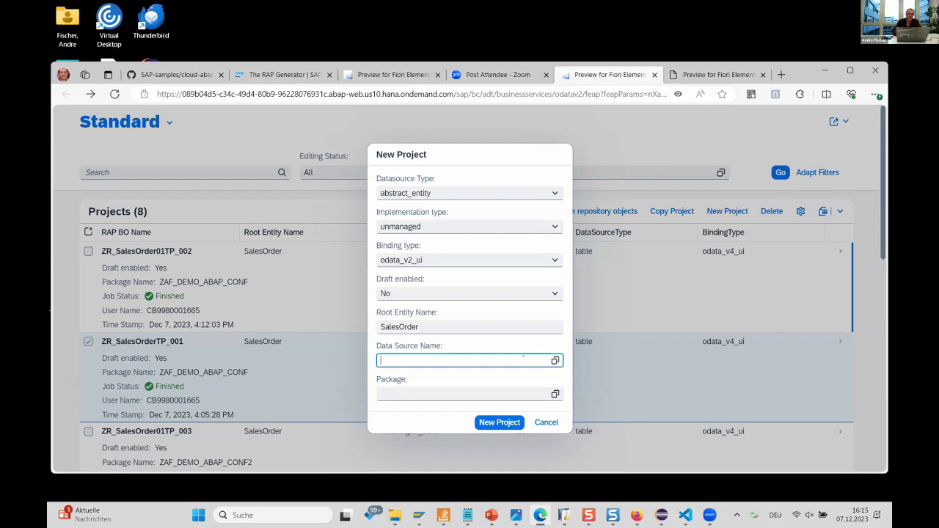
Step: Switch to Eclipse and browse the data definitions of package ZDMO_RAP_GENERATOR down to the ZDMO_TEST_ABSTRACT entities
click(661, 515)
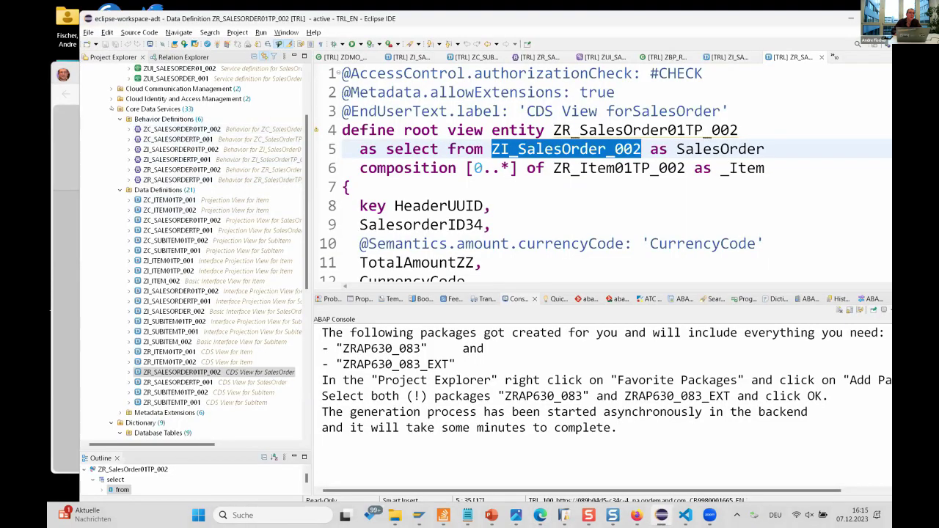
click(111, 109)
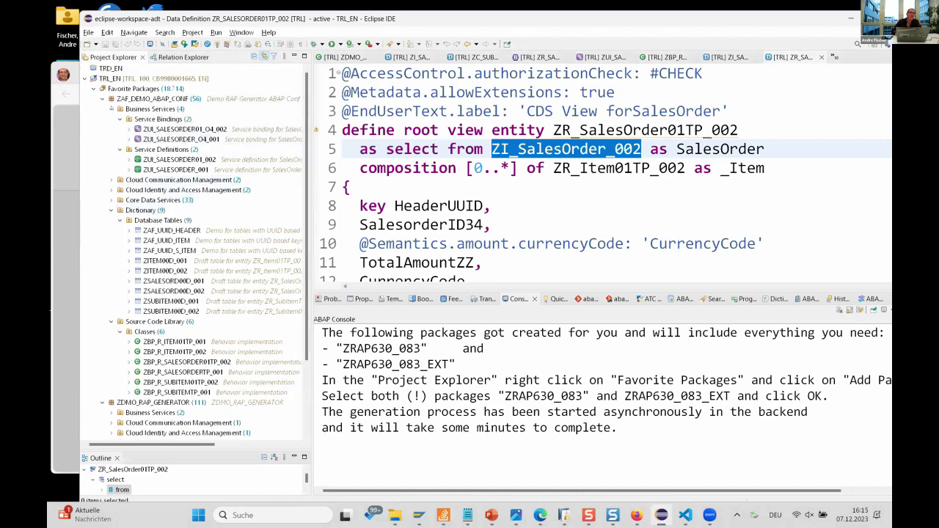
click(102, 99)
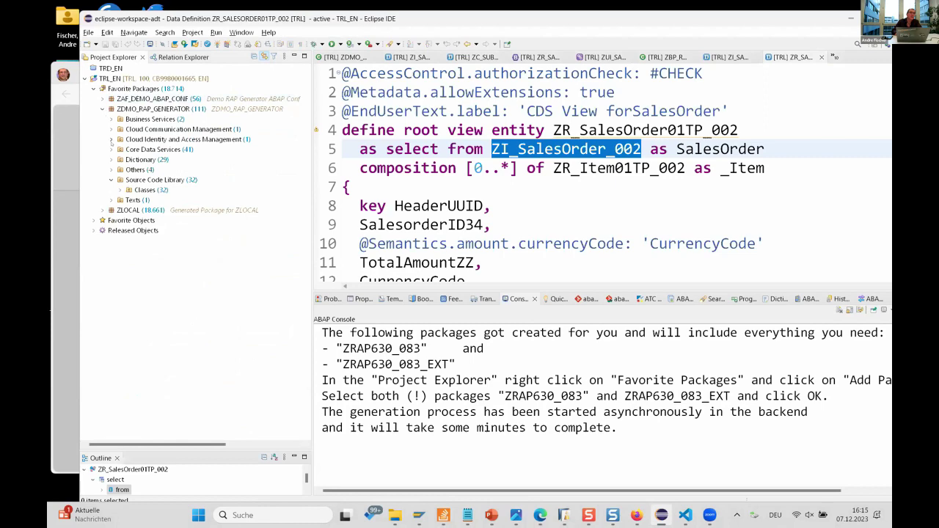
click(112, 149)
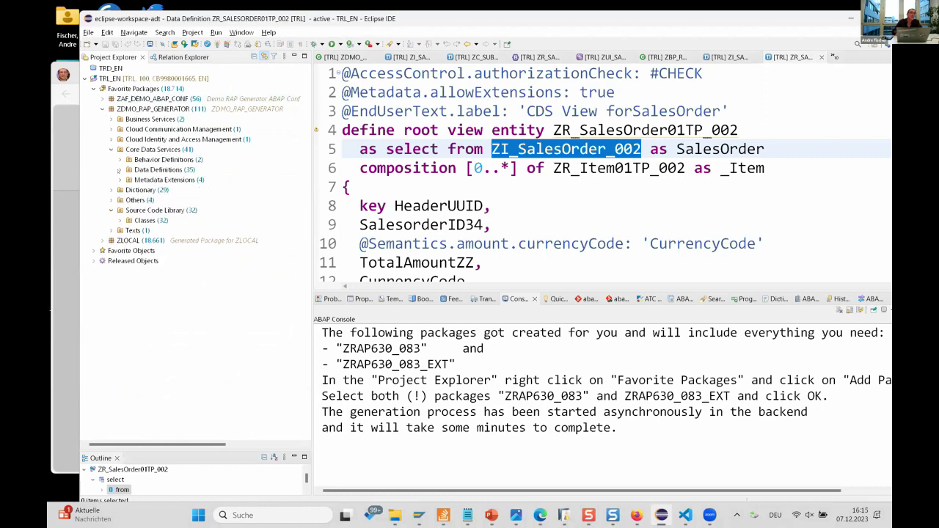
click(119, 170)
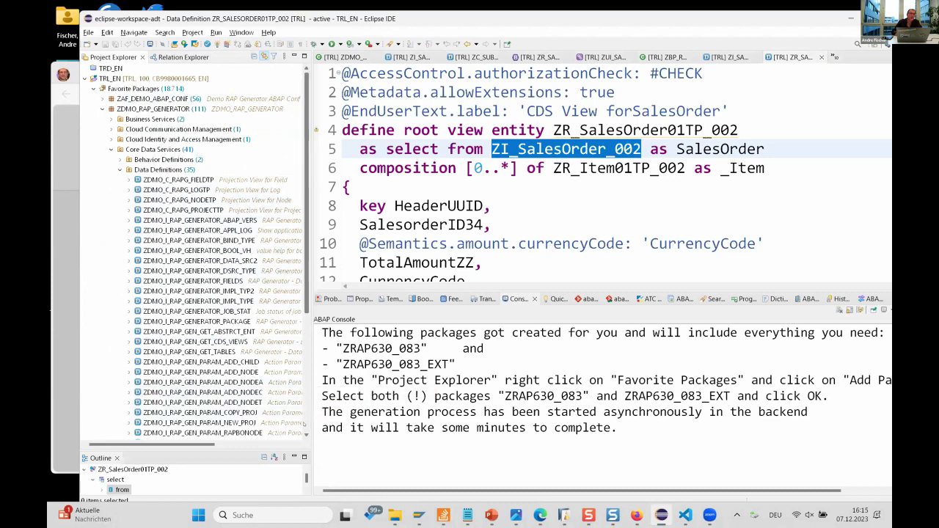
drag(307, 198, 306, 319)
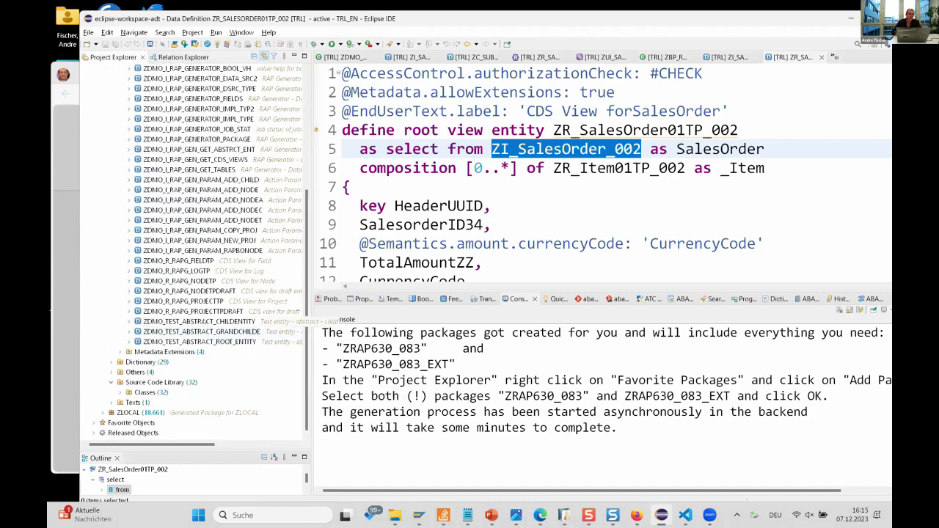
Step: Return to the browser and set the new project's data source to ZDMO_TEST_ABSTRACT_ROOT_ENTITY
key(alt+Tab)
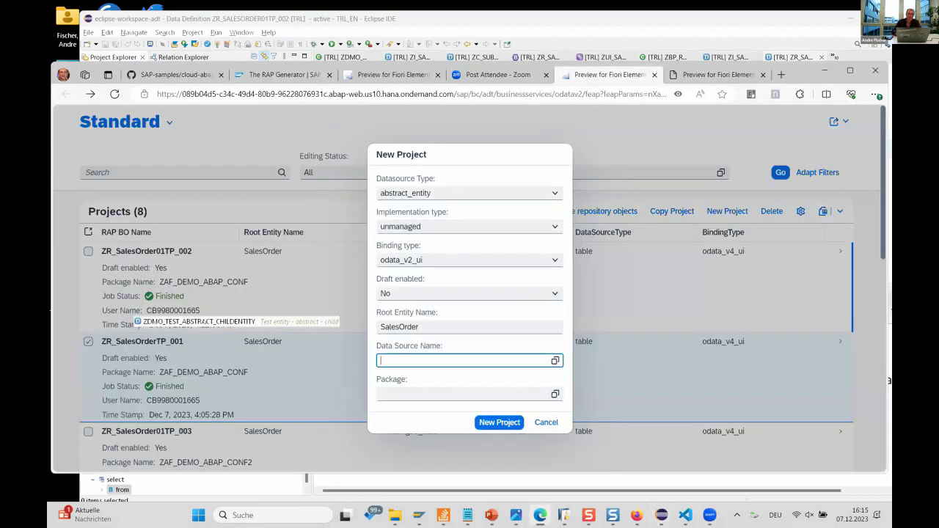
text(zdmo_t)
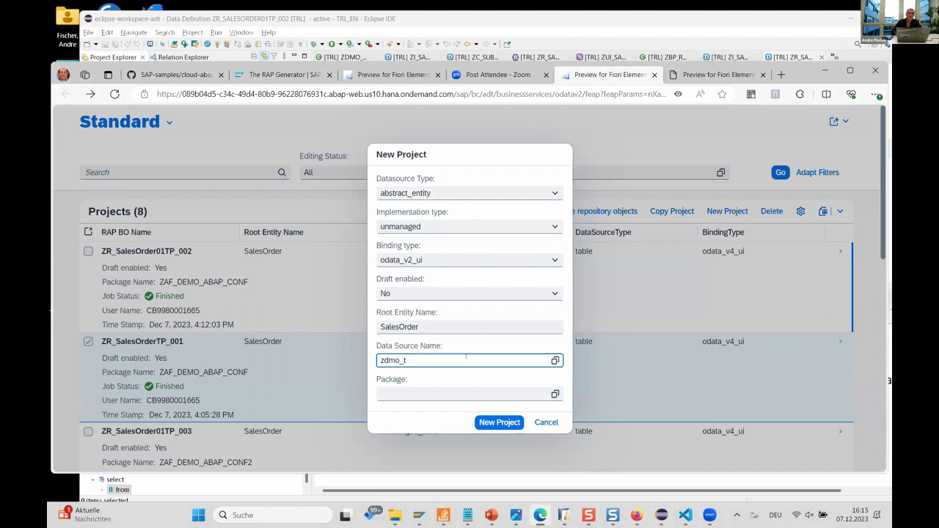
text(est_ABSTRACT_CHILDENTITY)
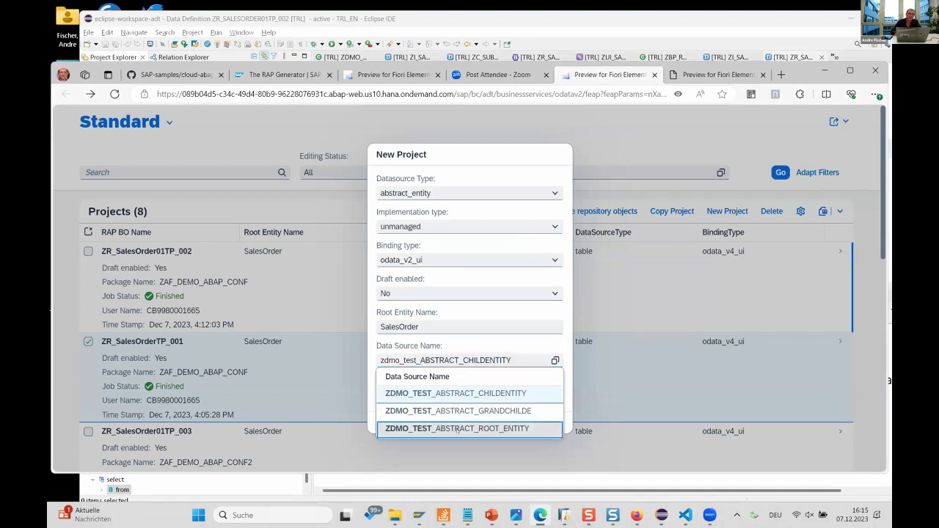
click(478, 428)
Step: Assign package ZAF_DEMO_ABAP_CONF to the new project and submit the project details
click(474, 390)
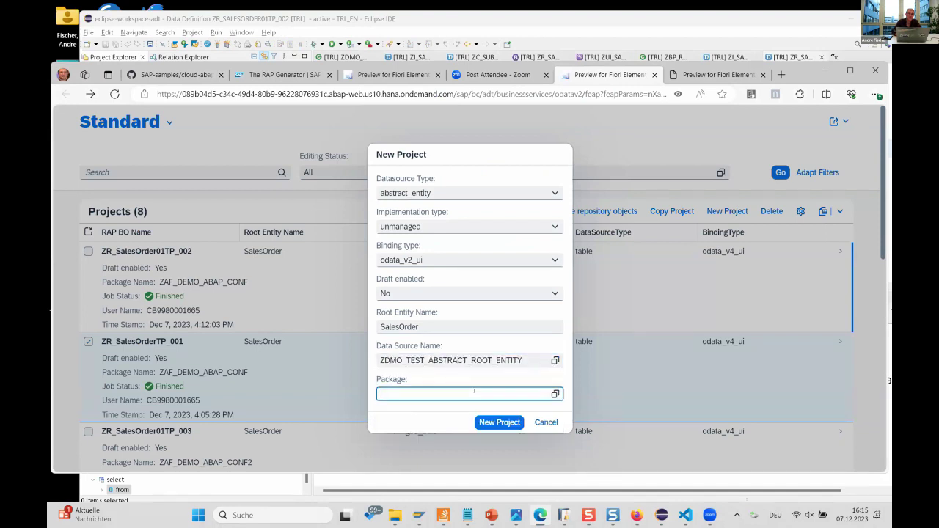
text(zaf_)
click(457, 394)
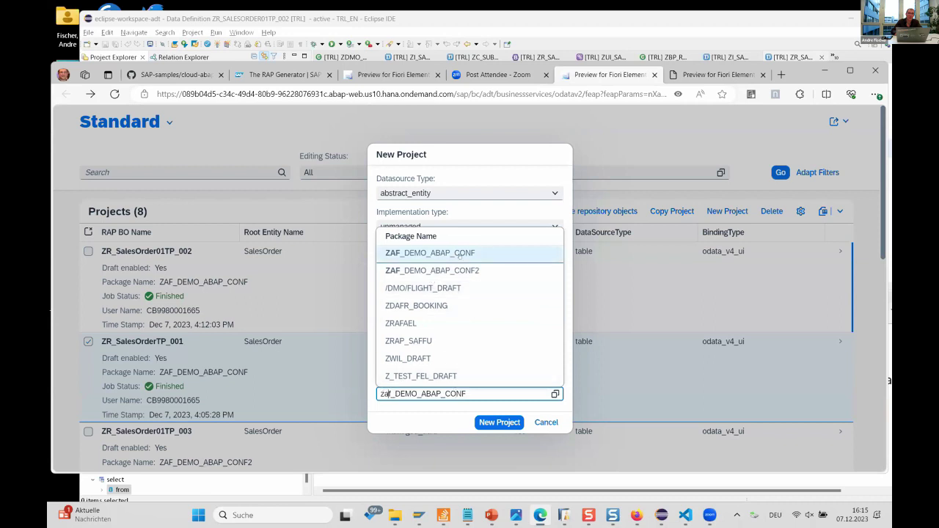
click(430, 253)
click(485, 422)
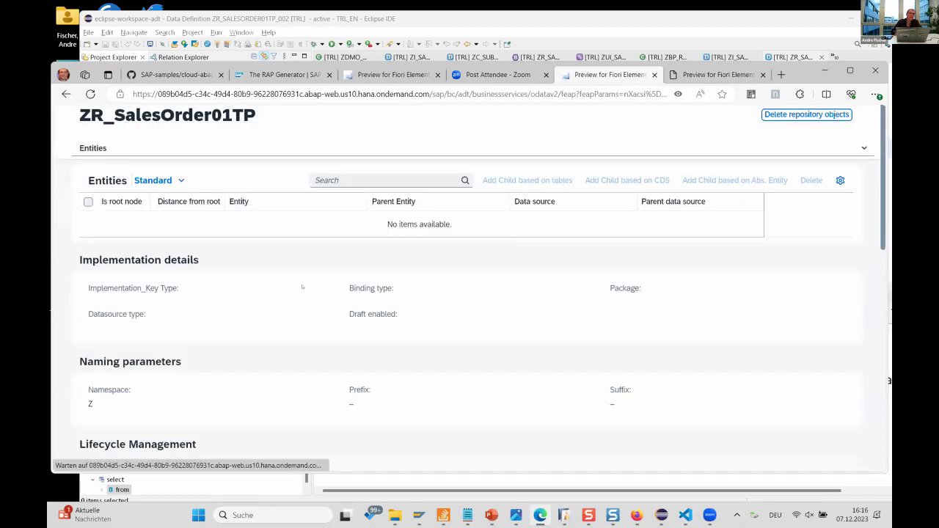
Step: Add a child entity Item based on abstract entity ZDMO_TEST_ABSTRACT_CHILDENTITY under SalesOrder, and create the project
click(247, 238)
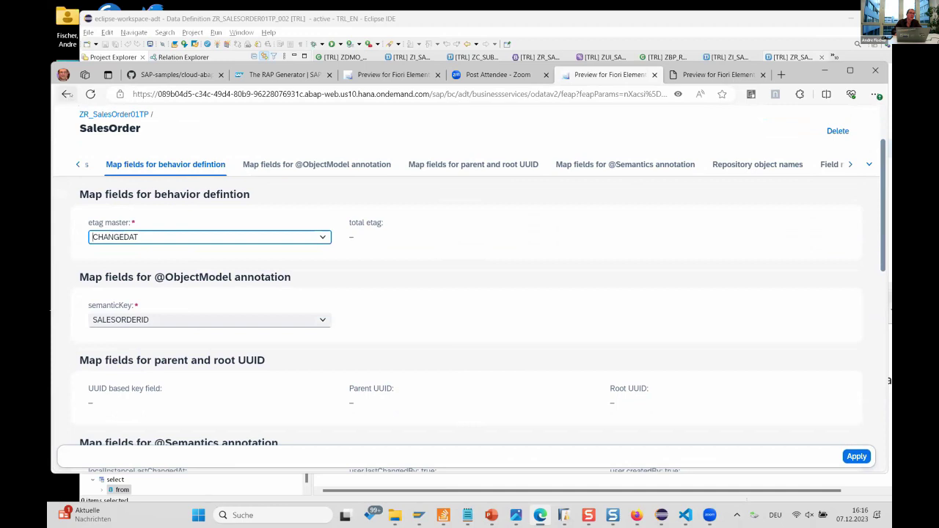
click(66, 94)
click(139, 243)
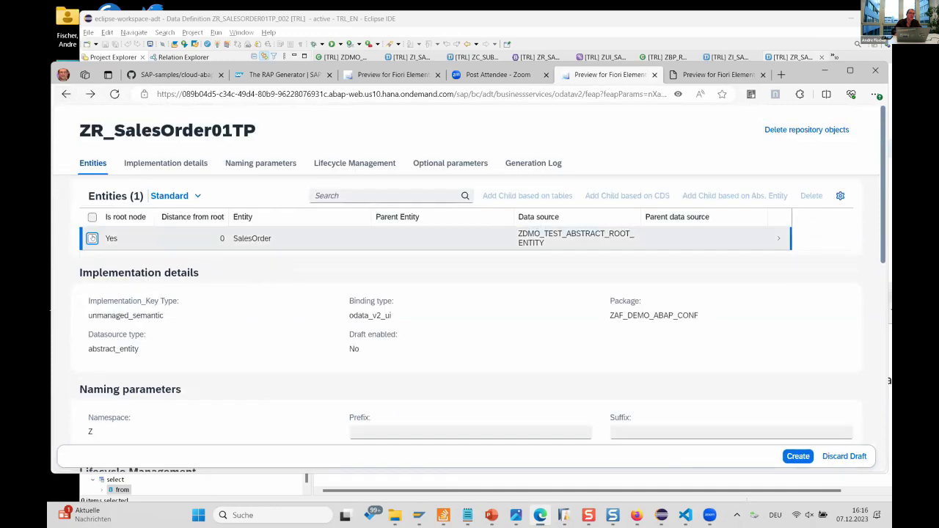
click(686, 196)
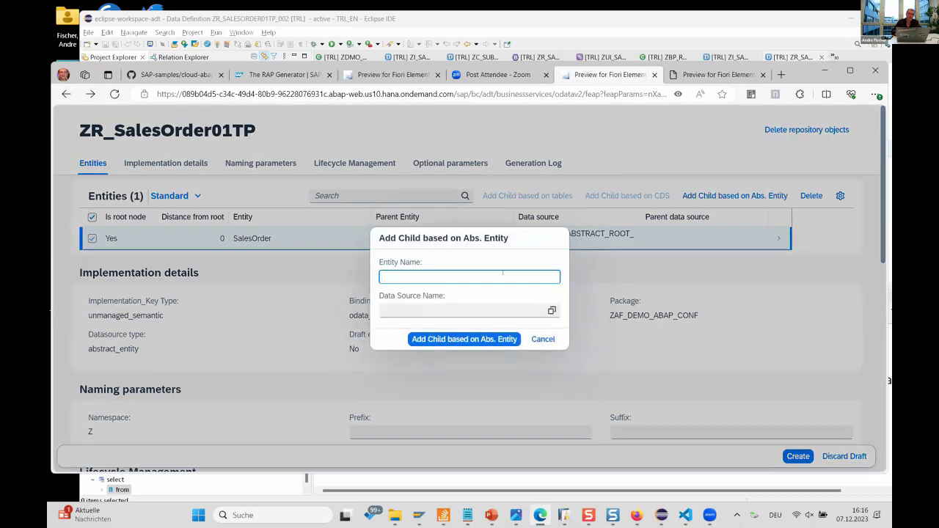
text(Item)
key(Tab)
text(zdm)
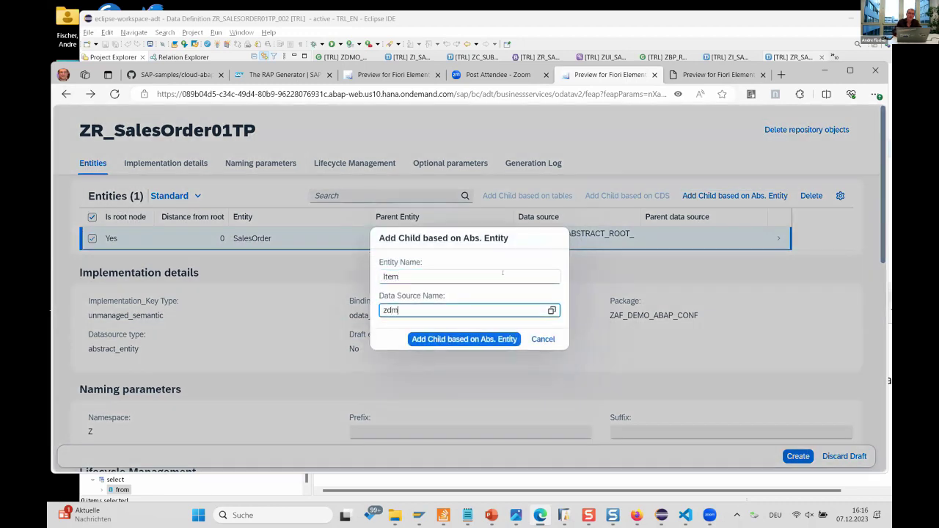
text(o_te)
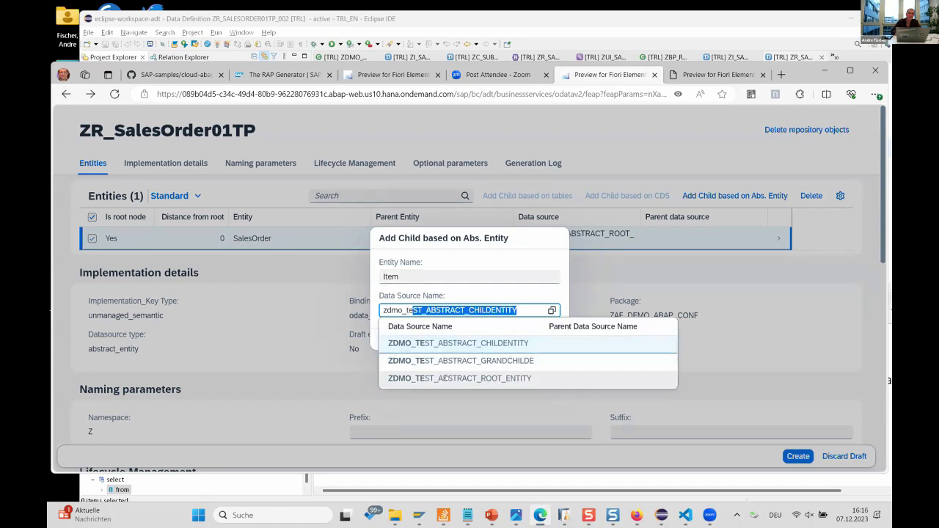
click(516, 349)
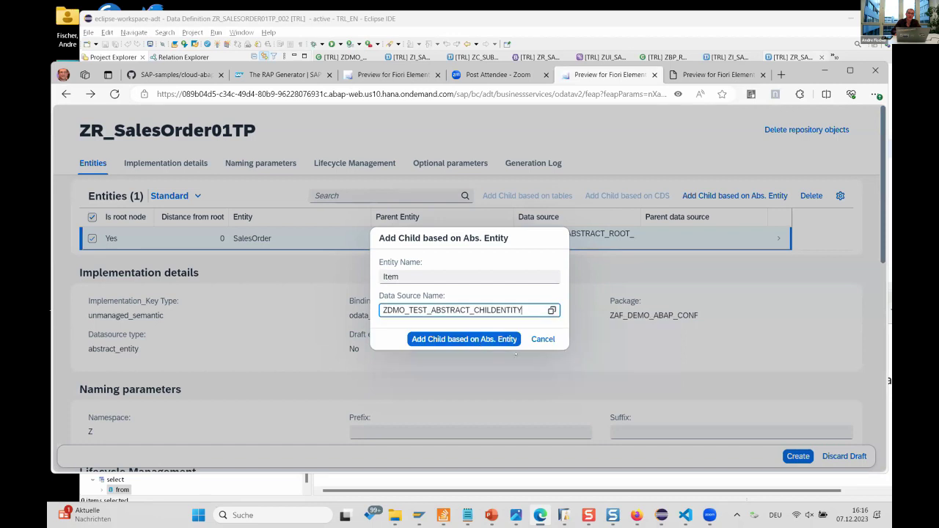
click(486, 338)
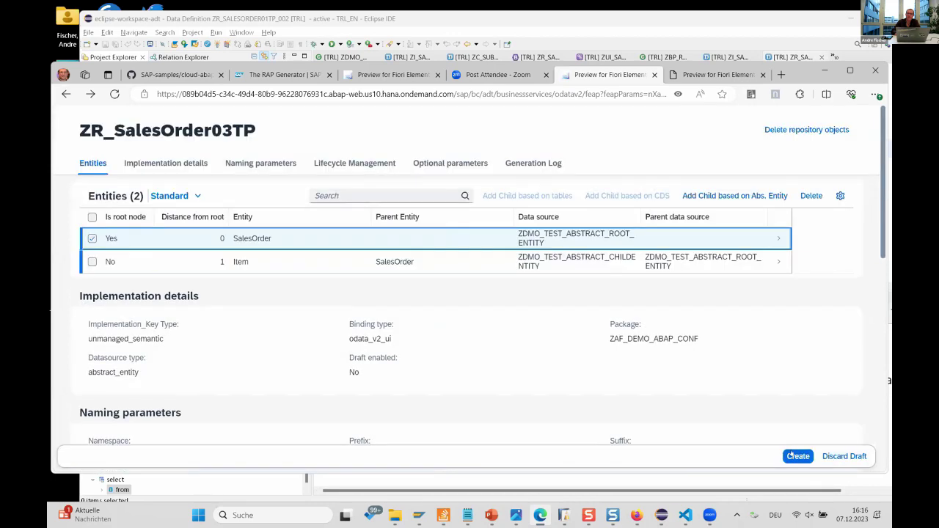
click(797, 456)
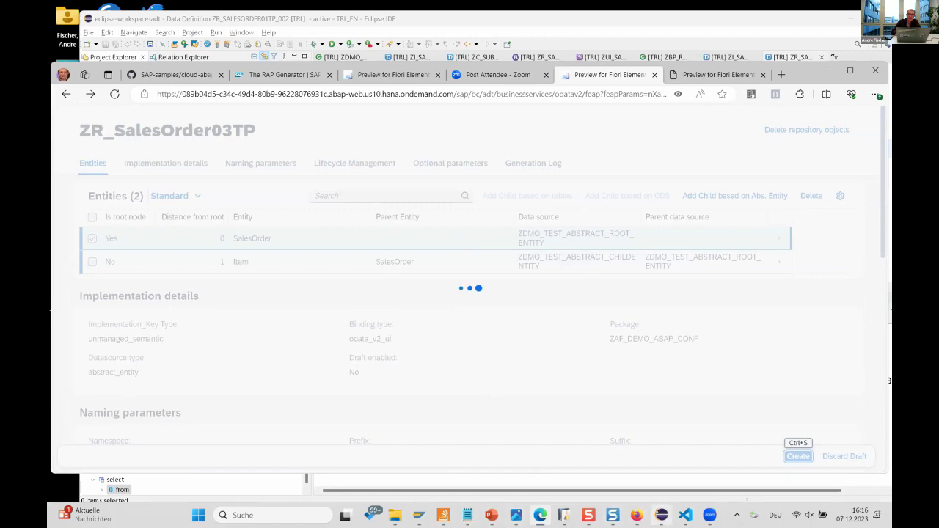
Step: Switch to Eclipse, open the abstract entity ZDMO_TEST_ABSTRACT_ROOT_ENTITY and examine its field definitions
click(661, 515)
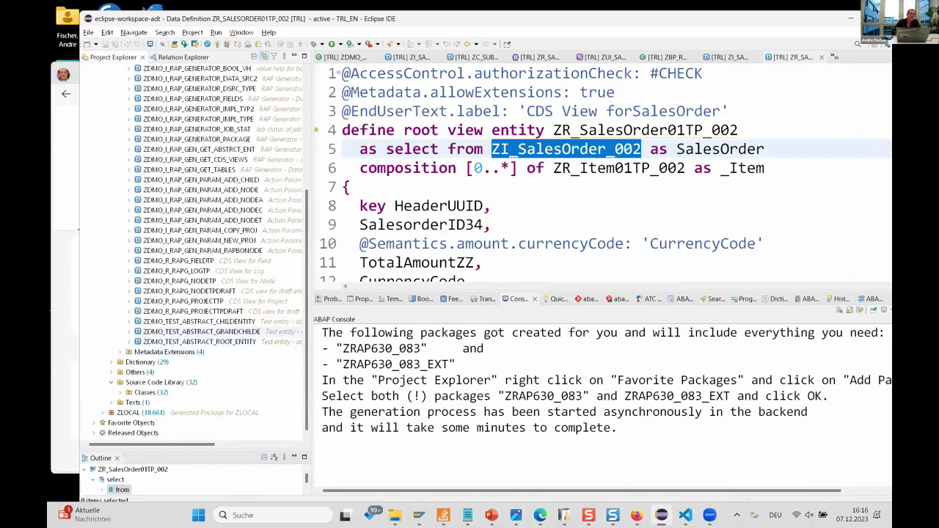
click(199, 321)
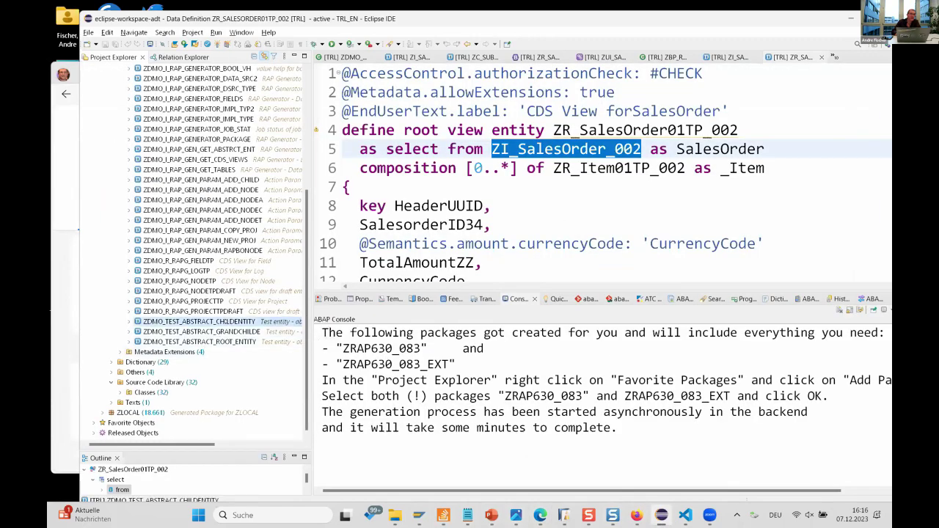
click(200, 342)
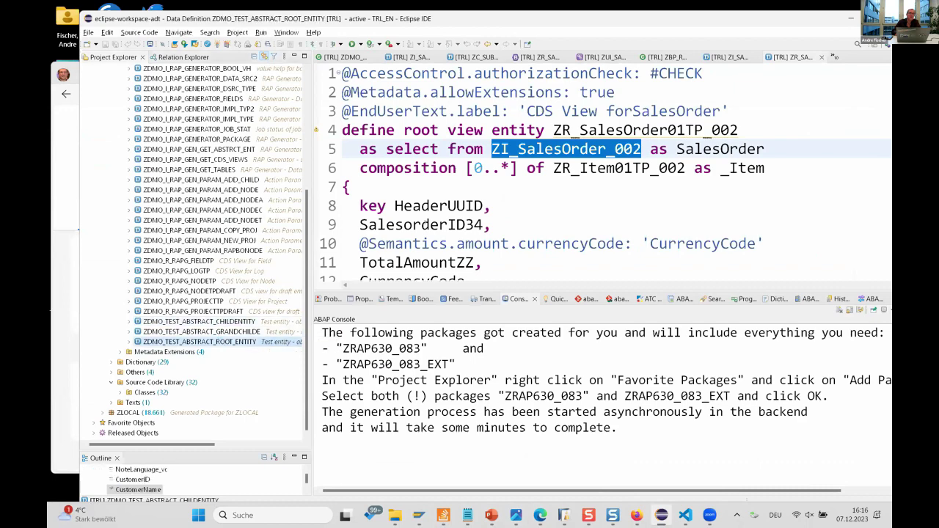
click(465, 252)
key(Down)
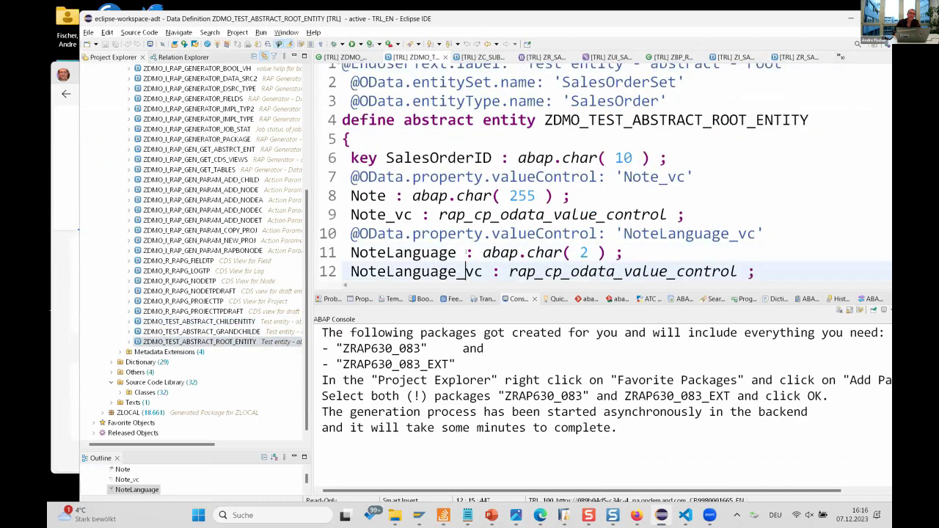
key(Down)
key(Down)
key(Down)
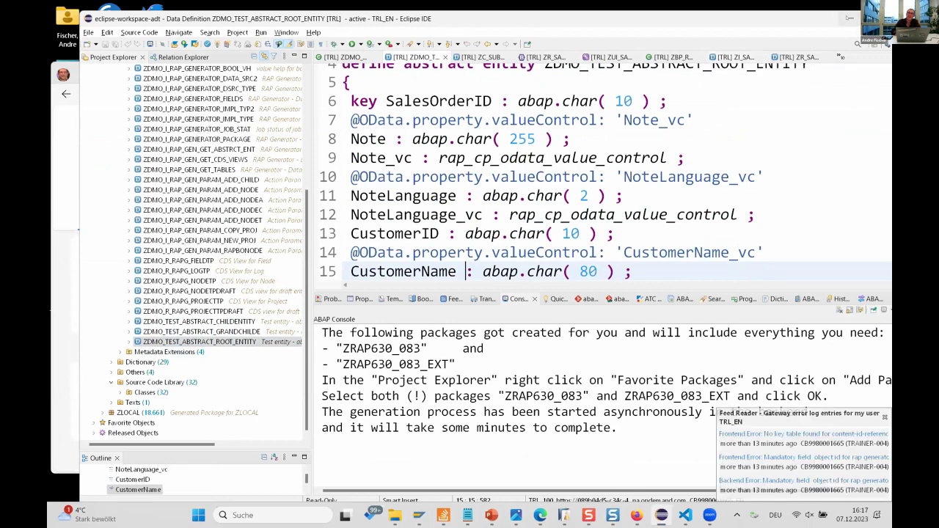
Step: Return to the browser and try to generate the repository objects of ZR_SalesOrder03TP
click(848, 18)
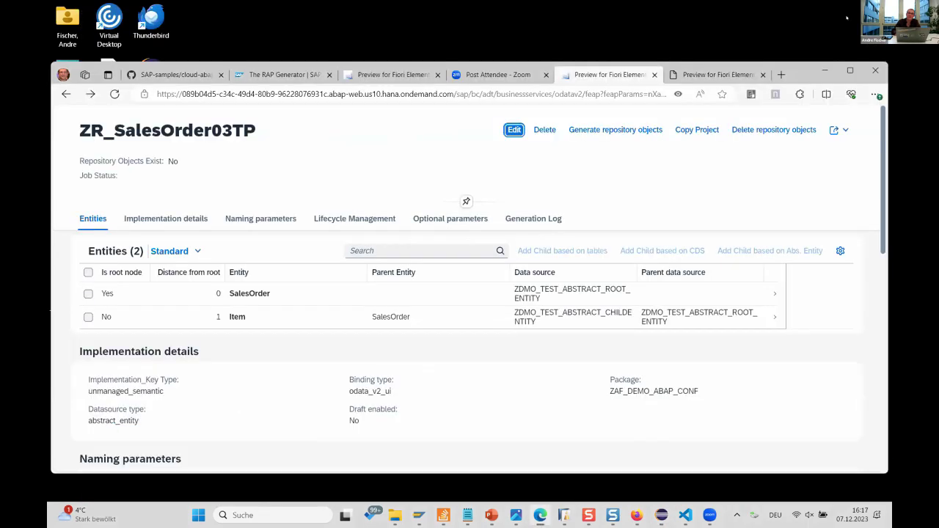
click(628, 134)
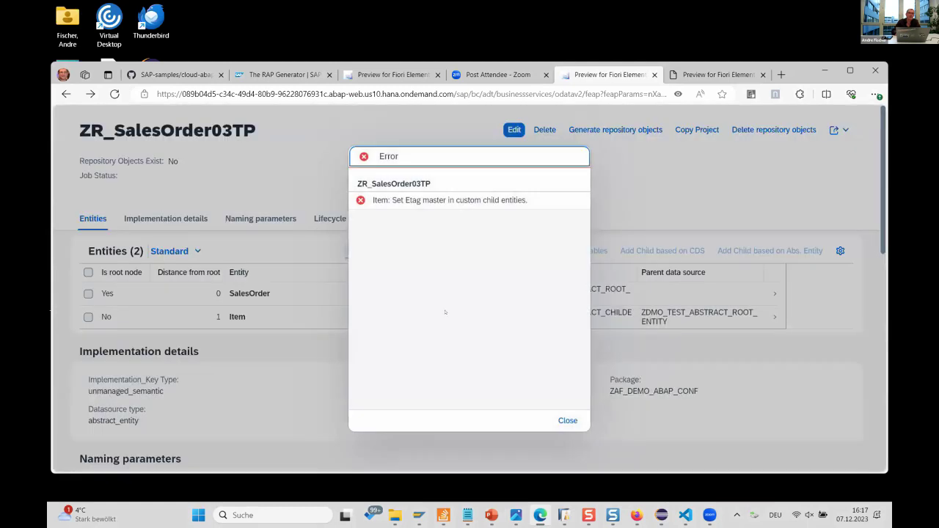
click(565, 420)
Step: Set the Item entity's etag master to PRODUCTID and save the project
click(227, 317)
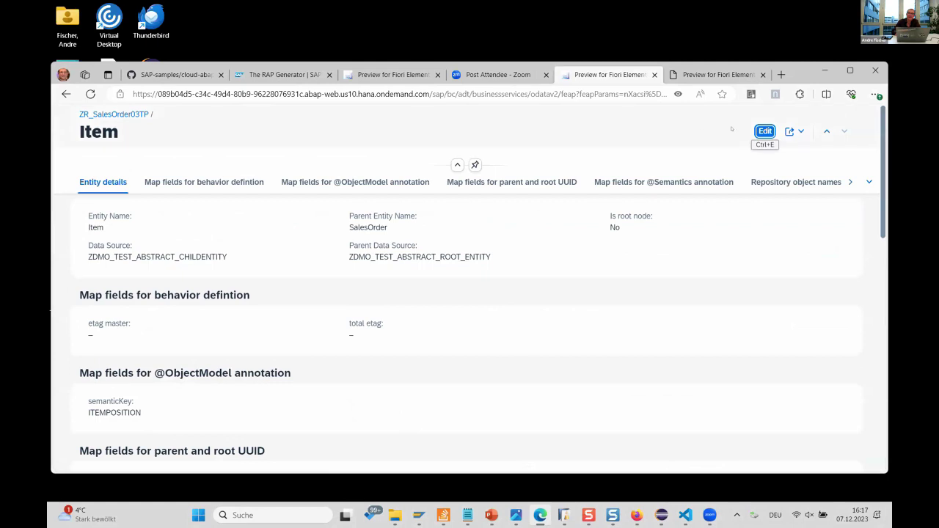
click(765, 131)
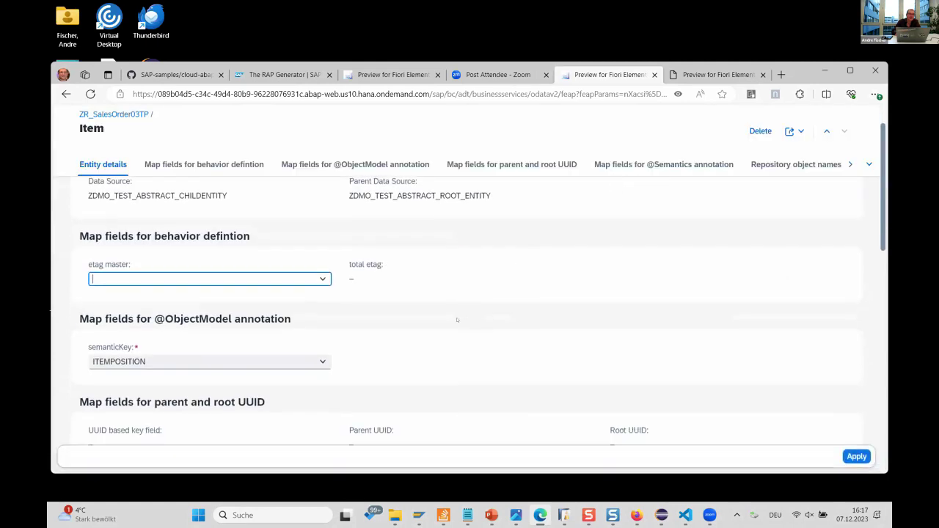
click(322, 237)
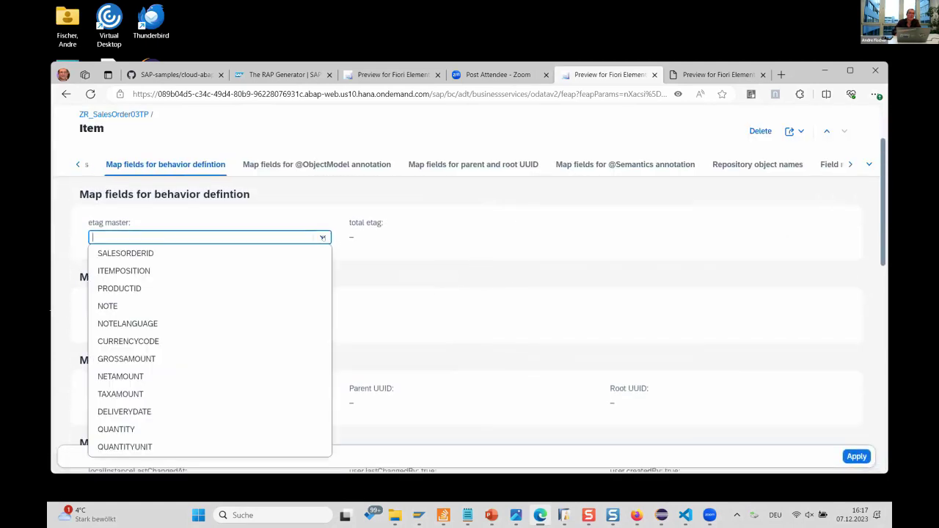
click(198, 290)
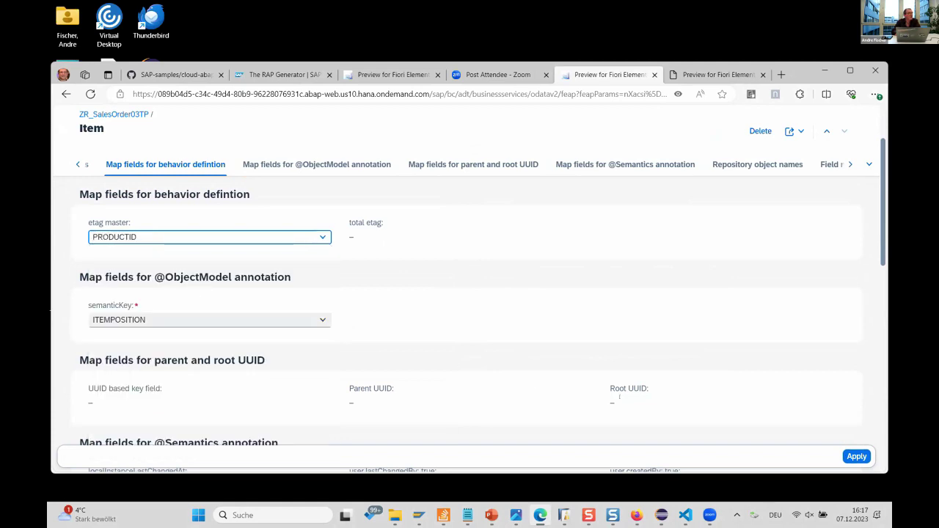
click(854, 456)
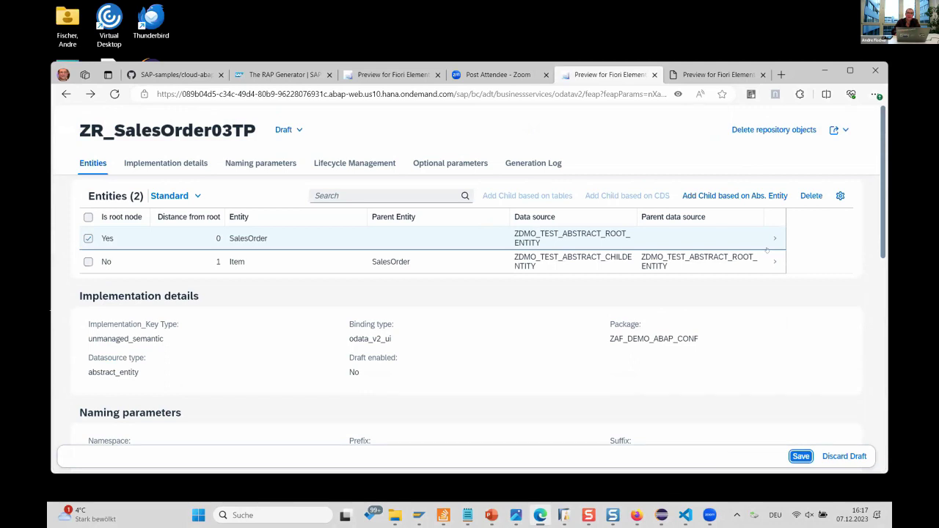
click(800, 456)
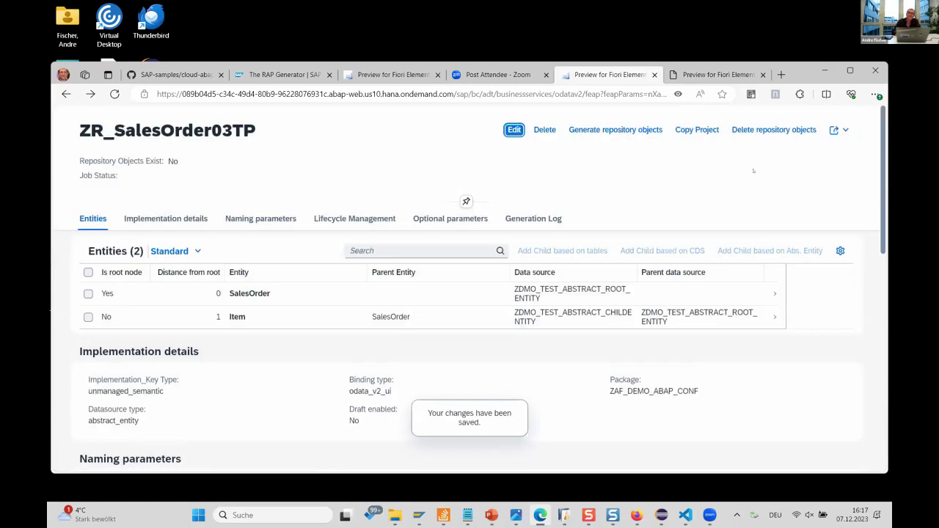
Step: Generate the repository objects of ZR_SalesOrder03TP and switch to Eclipse
click(598, 133)
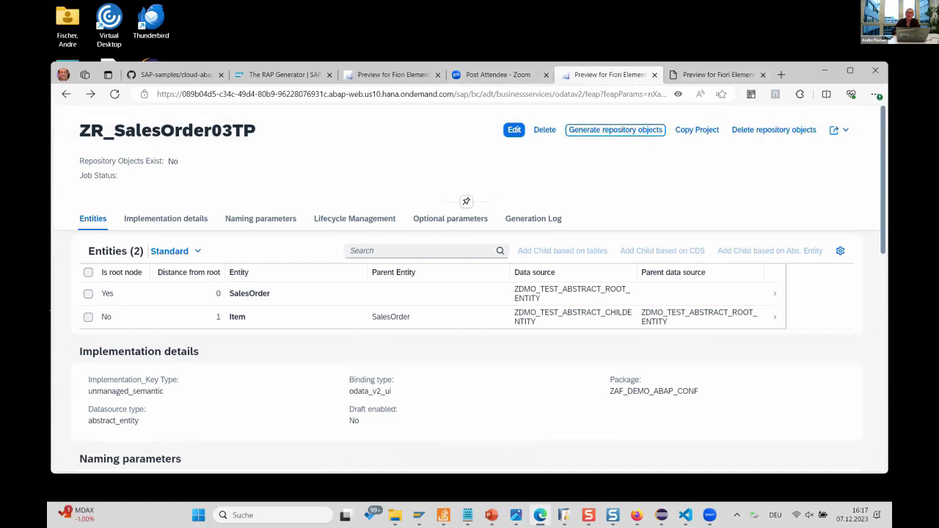
click(661, 515)
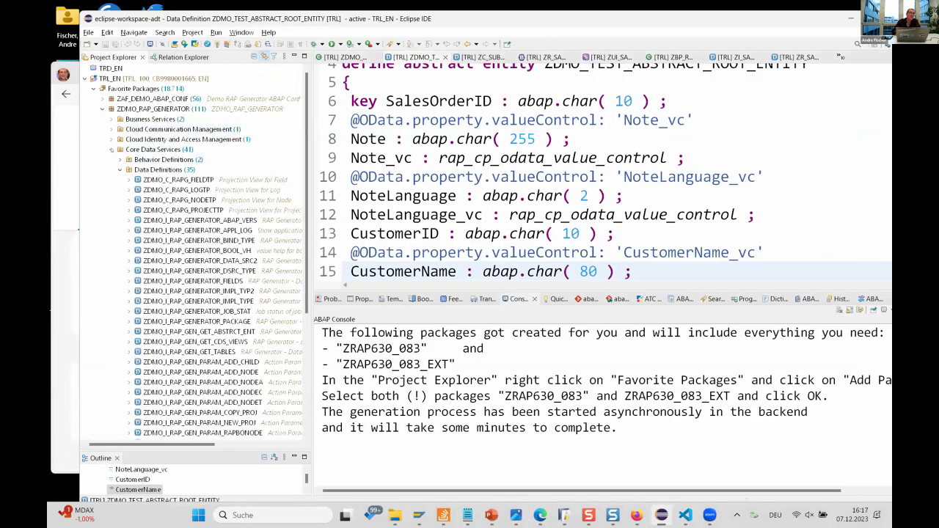
Step: Collapse the ZDMO_RAP_GENERATOR package, then expand ZAF_DEMO_ABAP_CONF and refresh its contents
click(111, 149)
click(101, 108)
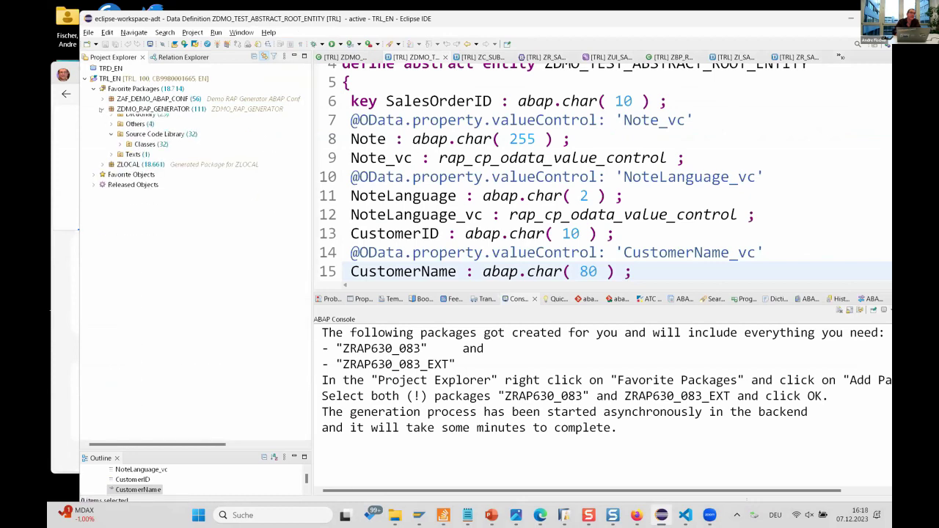
click(101, 98)
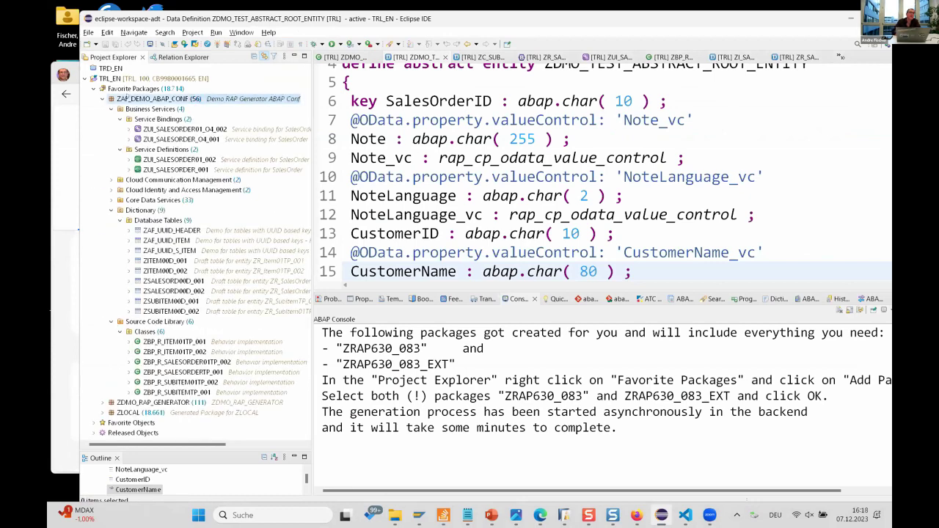
right_click(127, 98)
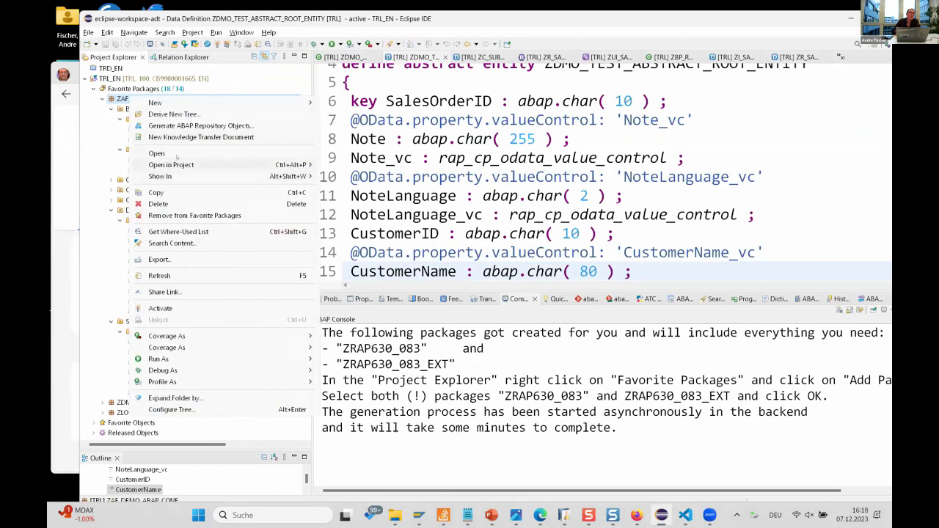
click(176, 275)
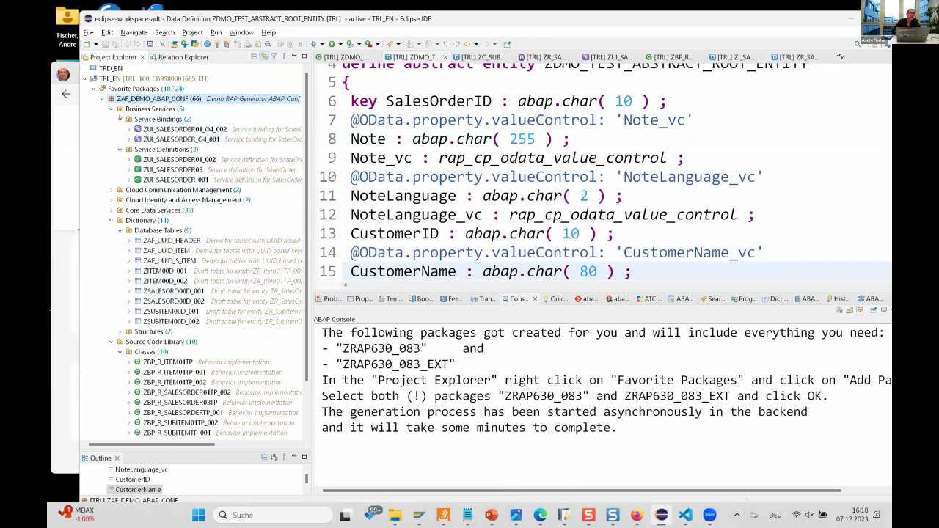
Step: Collapse the Business Services of ZAF_DEMO_ABAP_CONF and list the data definitions under Core Data Services
click(112, 108)
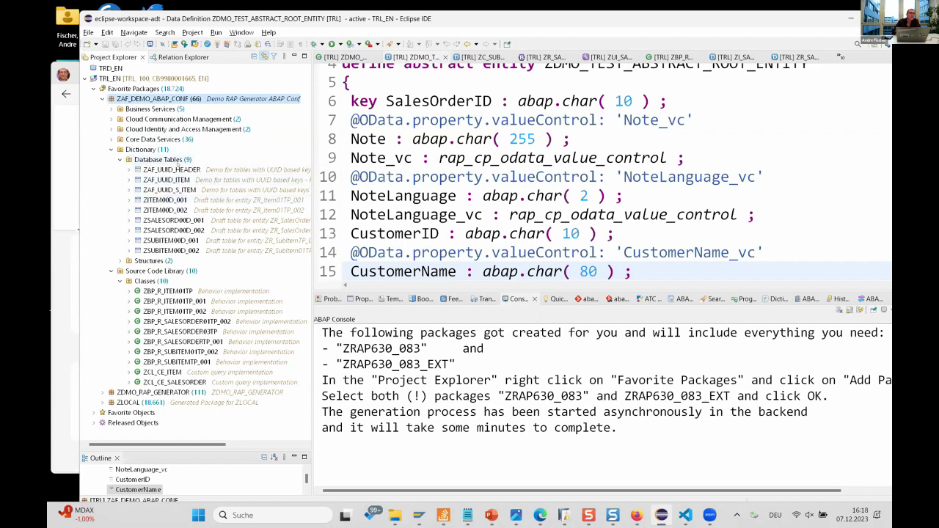
click(110, 139)
click(119, 160)
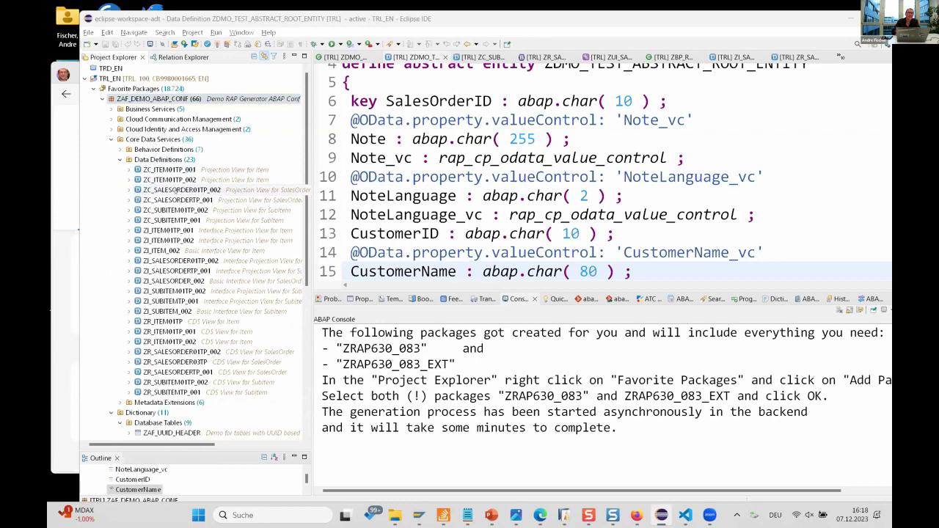
Step: Switch to the browser, open the SalesOrder entity of ZR_SalesOrder03TP and review its repository object names
key(alt+Tab)
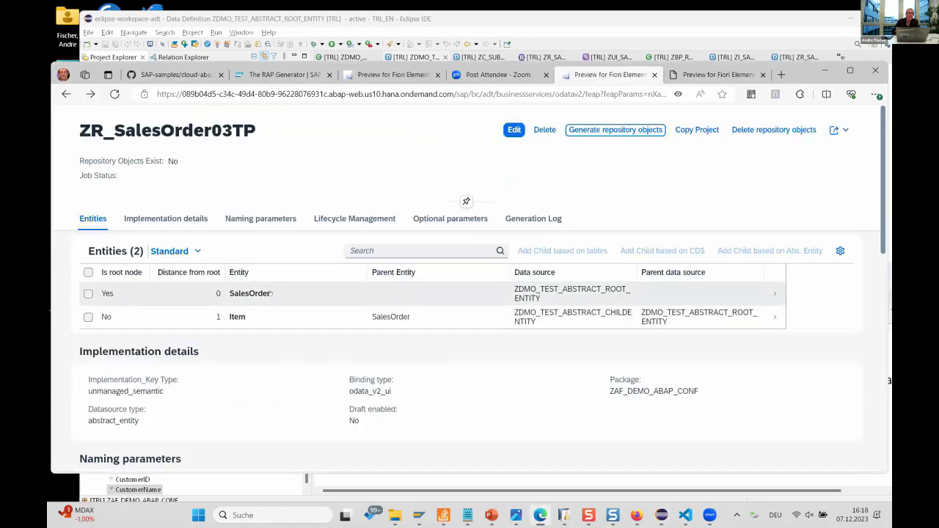
click(272, 293)
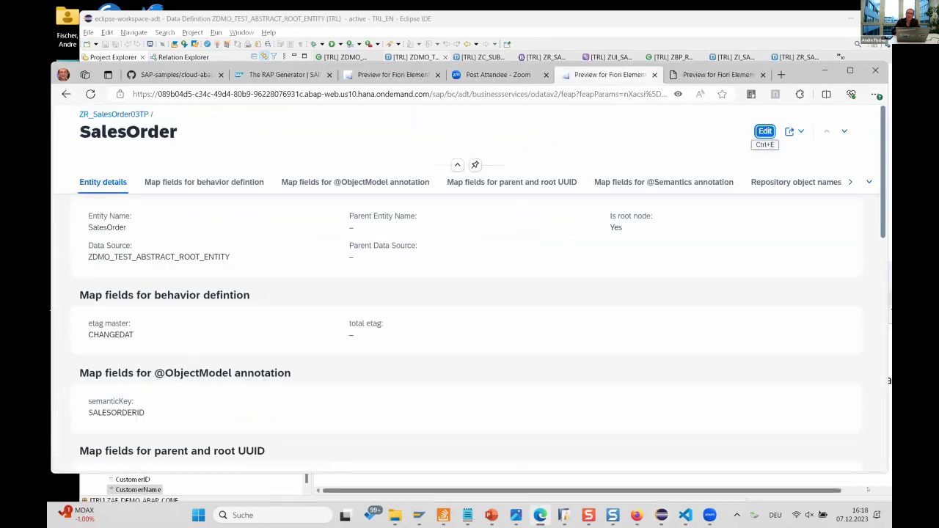
scroll(882, 447, down, 5)
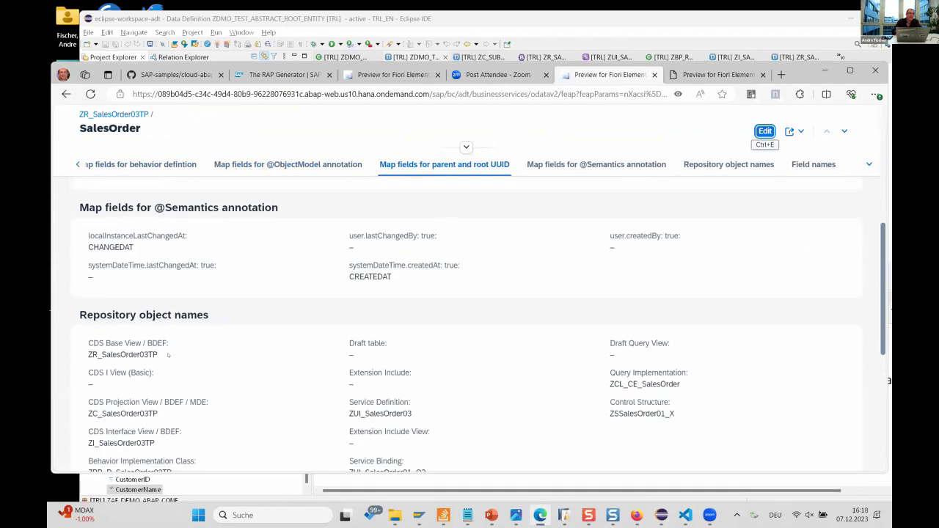
drag(156, 413, 92, 414)
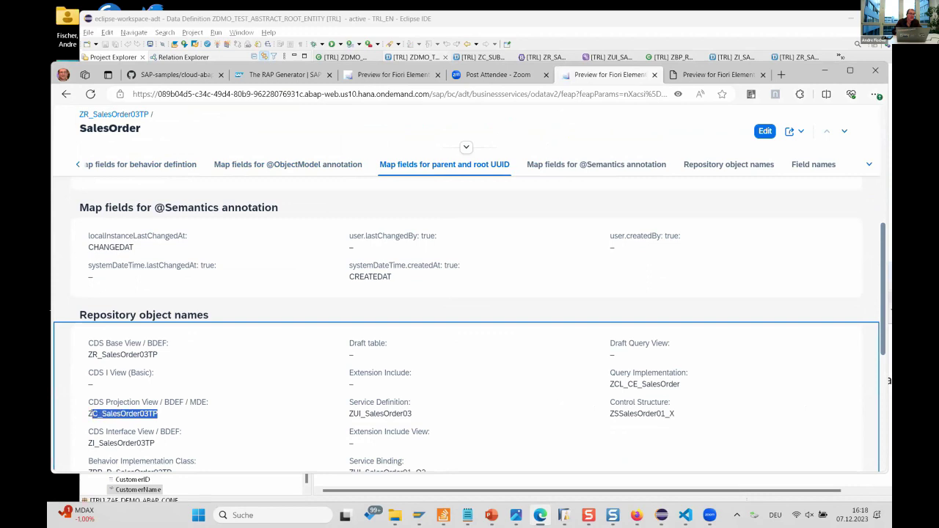
scroll(165, 422, down, 1)
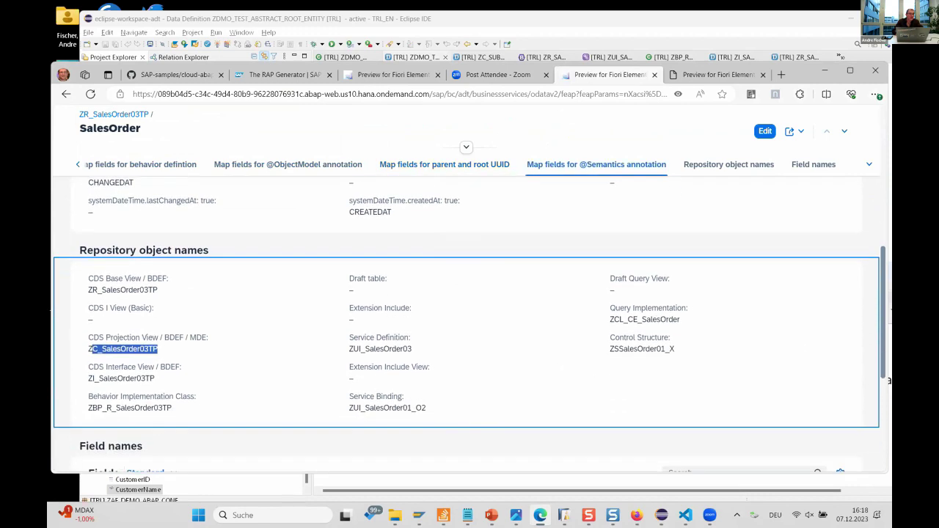
drag(172, 408, 96, 407)
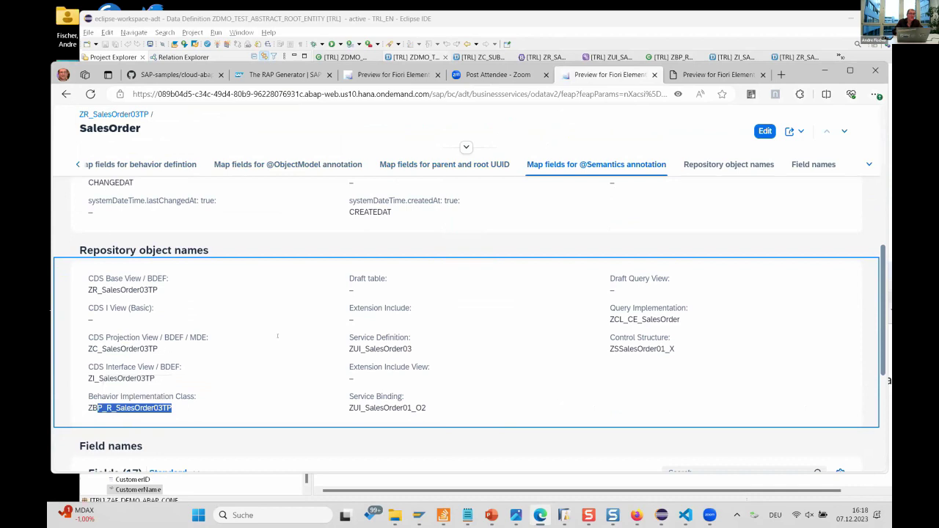
click(176, 355)
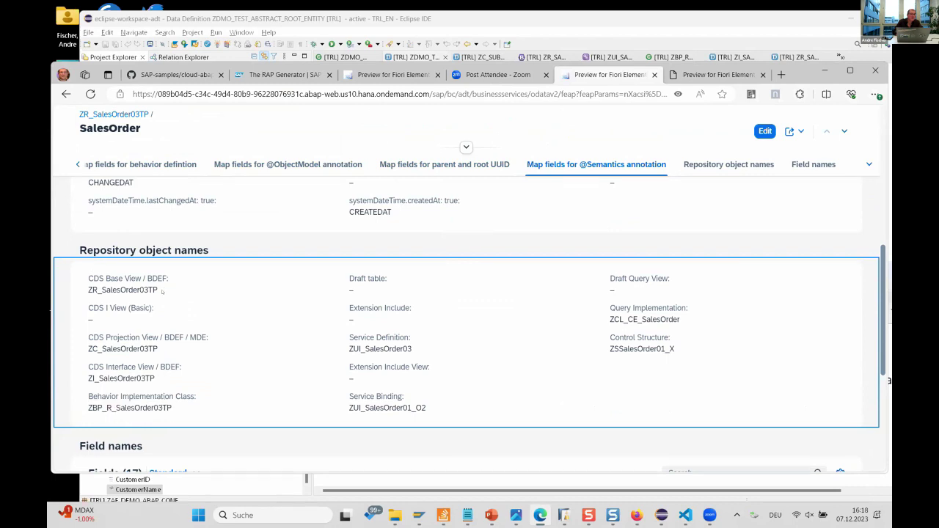
Step: Copy the CDS base view name ZR_SalesOrder03TP and return to the project list
drag(160, 291, 85, 292)
key(ctrl+c)
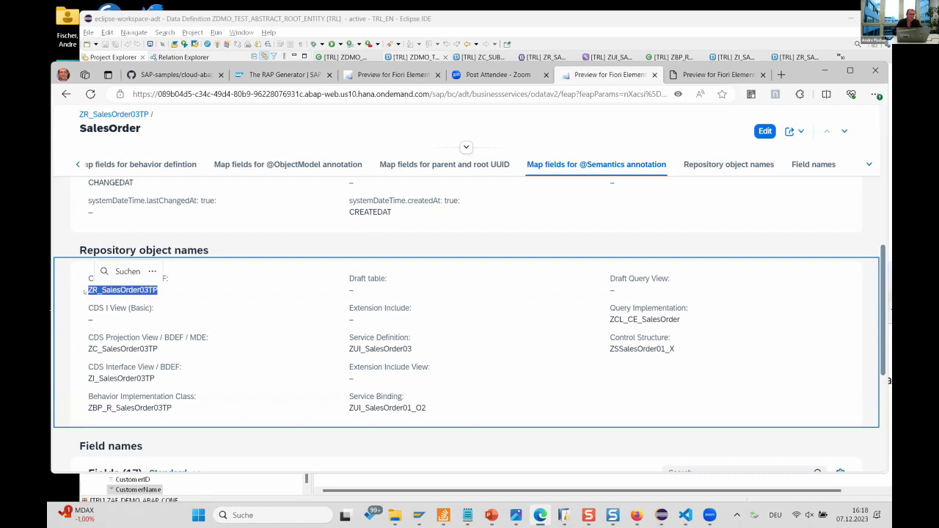
click(65, 94)
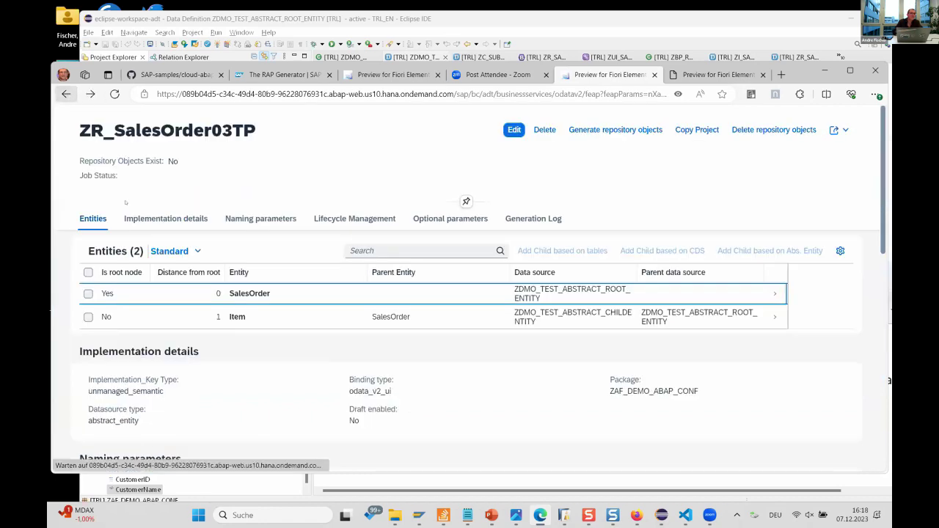
click(65, 94)
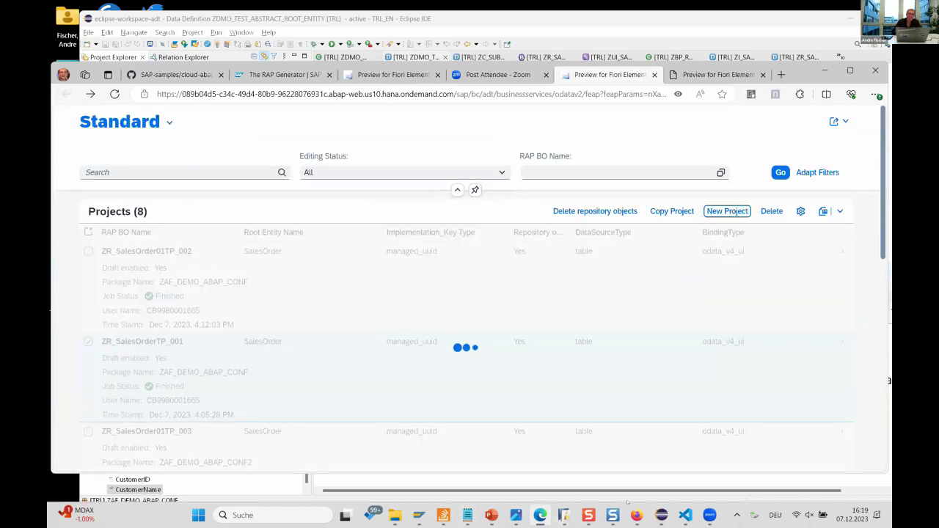
Step: Switch to Eclipse, refresh the data definitions and find and open the entity ZR_SalesOrder03TP by its copied name
click(660, 515)
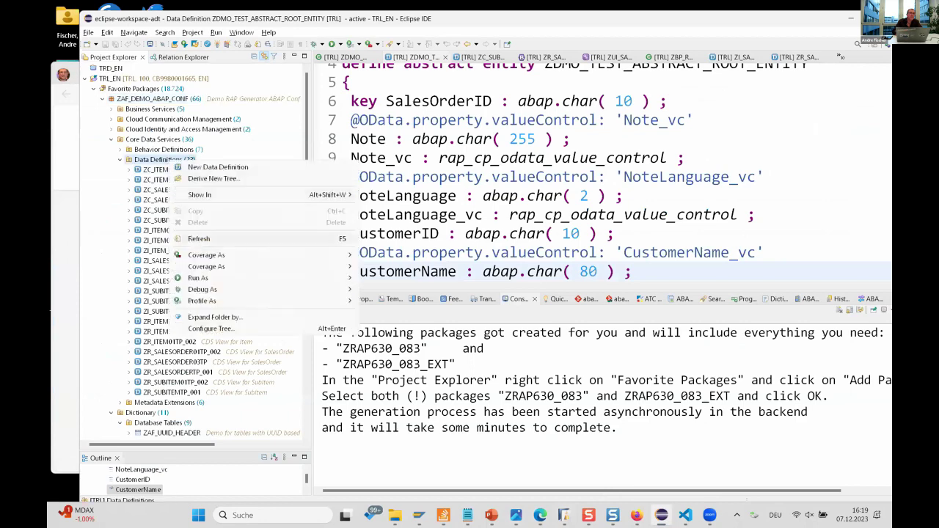
key(F5)
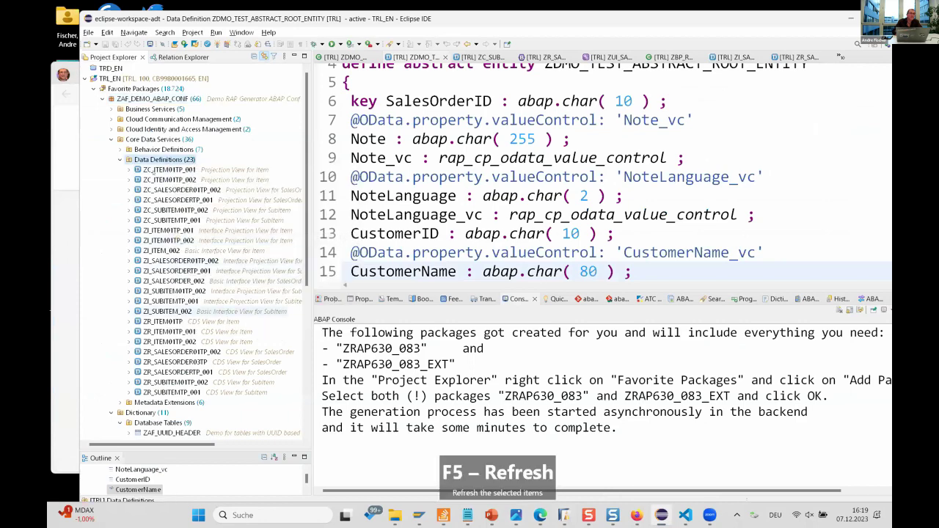
key(ctrl+shift+a)
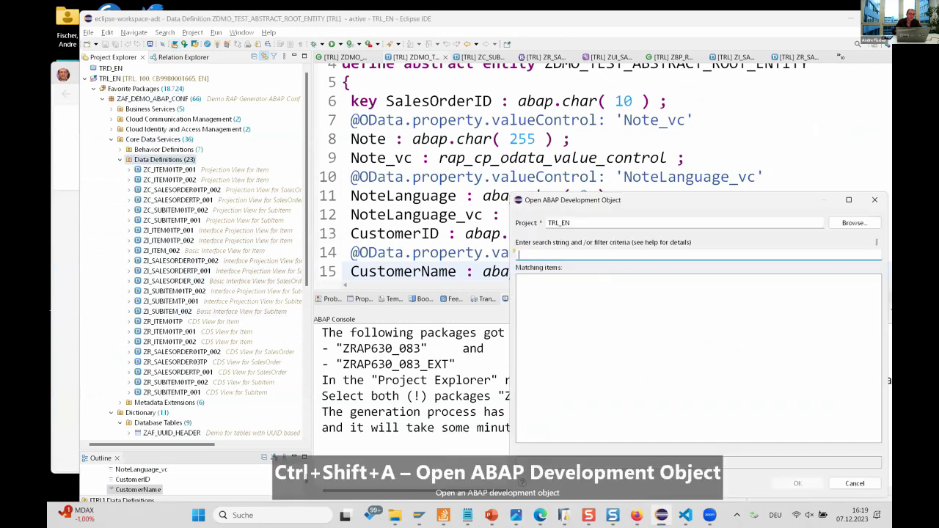
key(ctrl+v)
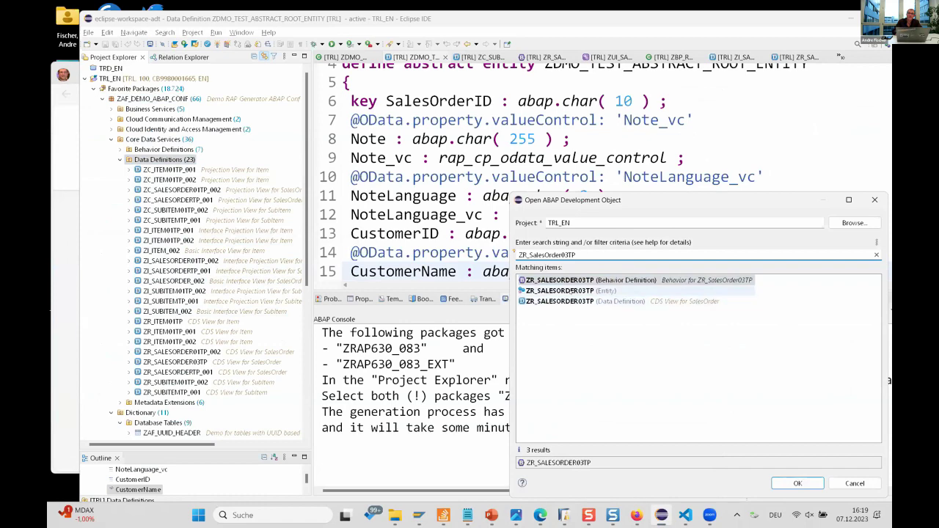
double_click(570, 291)
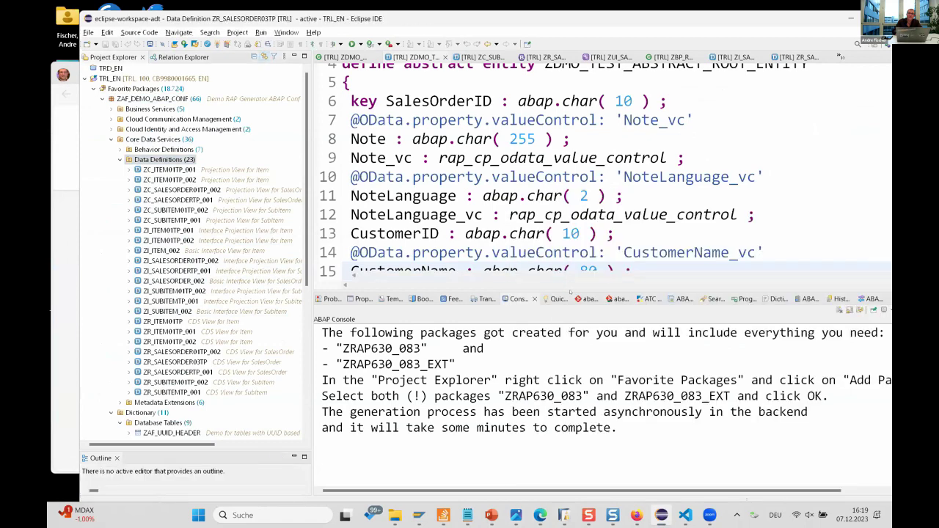
click(621, 238)
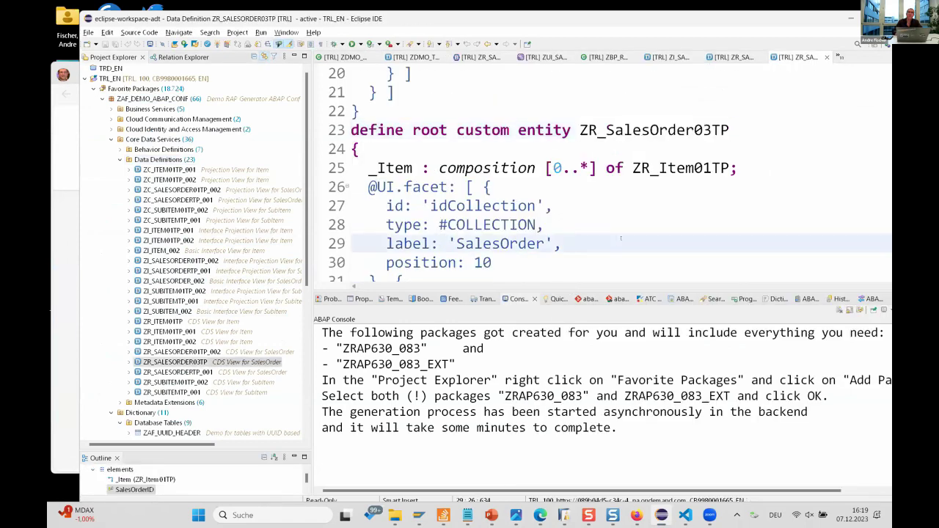
Step: Examine the item composition, UI facets and SalesOrderID annotations in the custom entity ZR_SalesOrder03TP
click(431, 168)
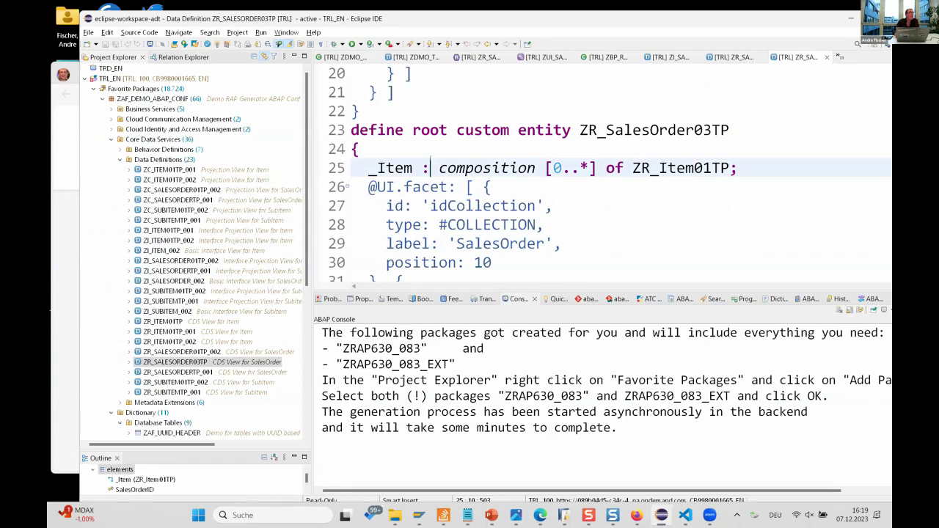
key(Down)
key(Down)
key(Down)
key(Down)
key(Down)
key(Down)
key(Down)
key(Down)
key(Down)
key(Down)
key(Down)
key(Down)
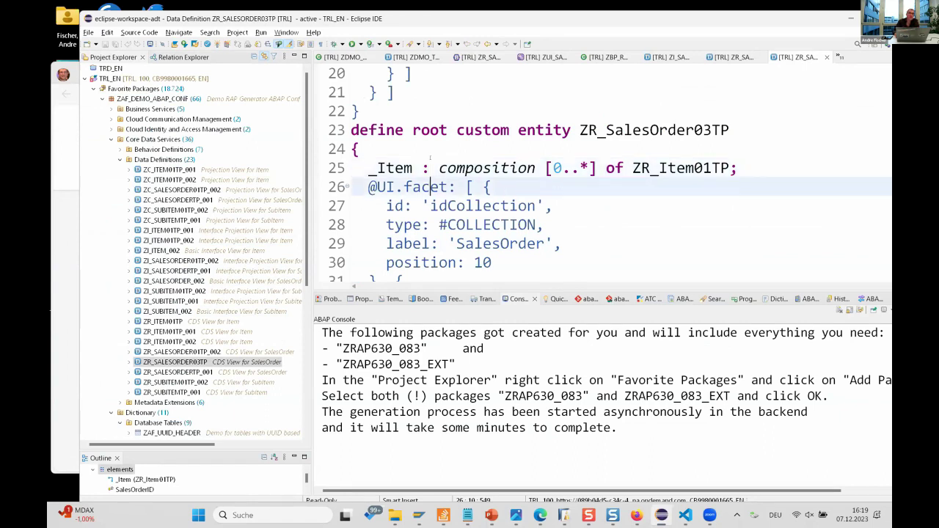
key(Down)
key(Down)
key(Down)
key(Down)
key(Down)
key(Down)
key(Down)
key(Down)
key(Down)
key(Down)
key(Down)
key(Down)
key(Down)
key(Down)
key(Down)
key(Down)
key(Down)
key(Down)
key(Down)
key(Down)
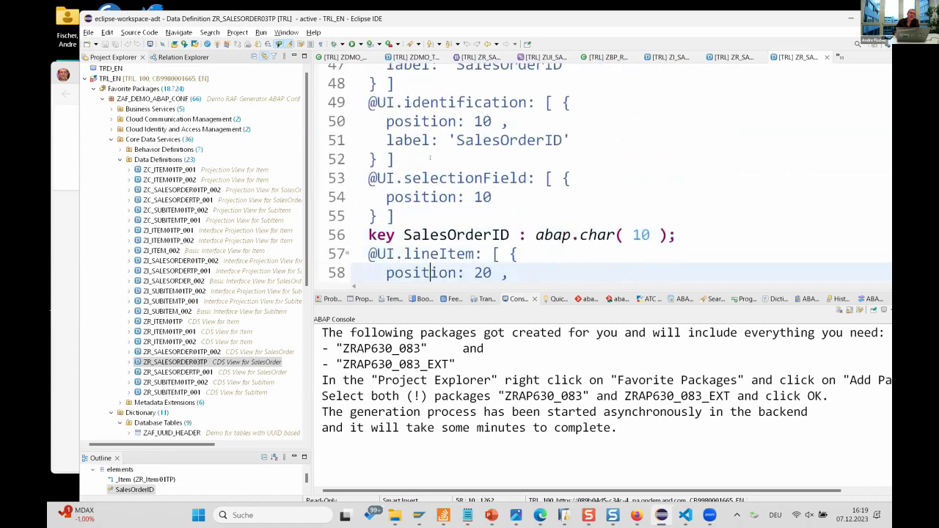
key(Down)
key(Down)
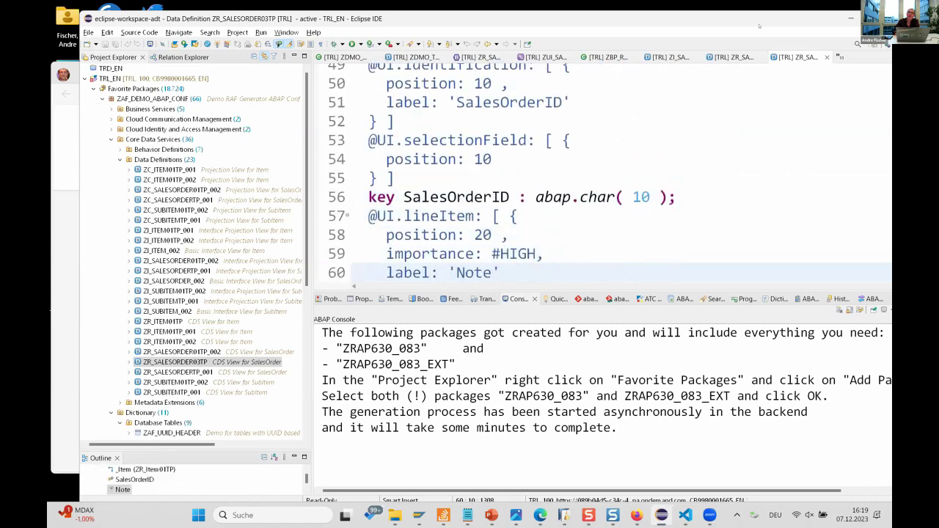
Step: Maximize the editor and examine the annotations and types of the remaining fields, from Note through DeliveryStatus
key(ctrl+m)
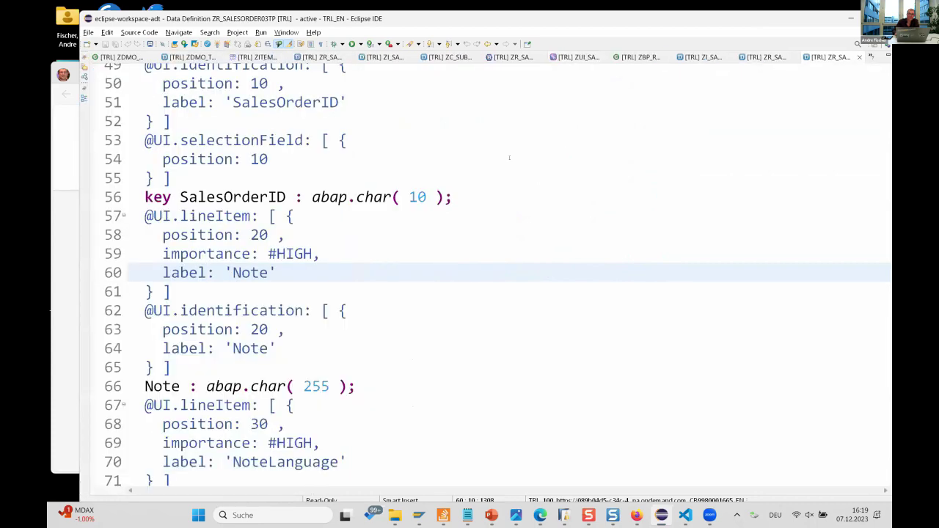
key(Down)
key(Down)
key(Down)
key(Down)
key(Down)
key(Down)
key(Down)
key(Down)
key(Down)
key(Down)
key(Down)
key(Down)
key(Down)
key(Down)
key(Down)
key(Down)
key(Down)
key(Down)
key(Down)
key(Down)
key(Down)
key(Down)
key(Down)
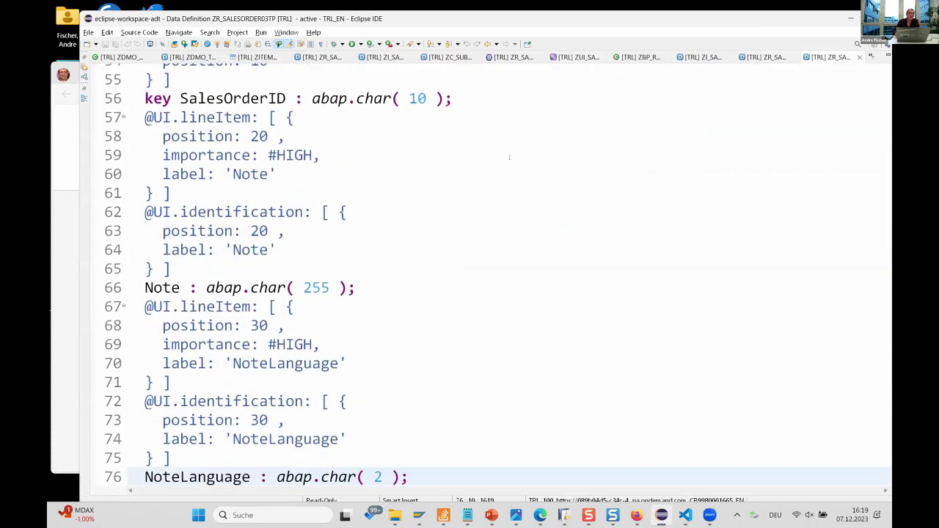
key(Down)
key(Down)
key(Down)
key(Down)
key(Down)
key(Down)
key(Down)
key(Down)
key(Down)
key(Down)
key(Down)
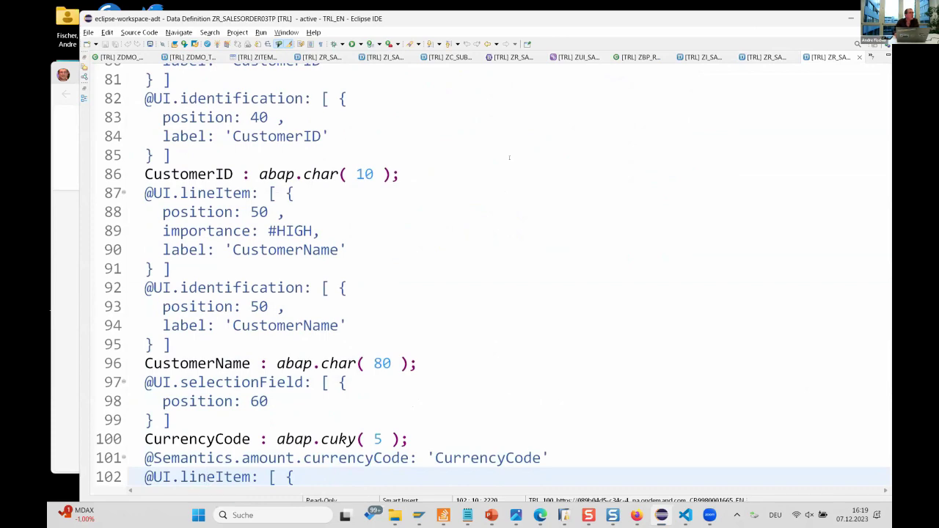
key(Down)
key(Down)
key(Down)
key(Down)
key(Down)
key(Down)
key(Down)
key(Down)
key(Down)
key(Down)
key(Down)
key(Down)
key(Down)
key(Down)
key(Down)
key(Down)
key(Down)
key(Down)
key(Down)
key(Down)
key(Down)
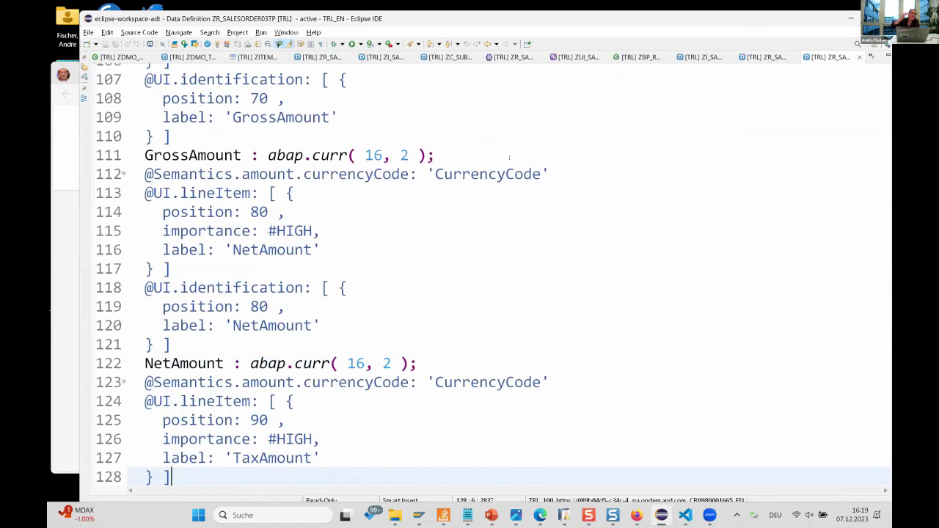
key(Down)
key(Down)
key(Down)
key(Down)
key(Down)
key(Down)
key(Down)
key(Down)
key(Down)
key(Down)
key(Down)
key(Down)
key(Down)
key(Down)
key(Down)
key(Down)
key(Down)
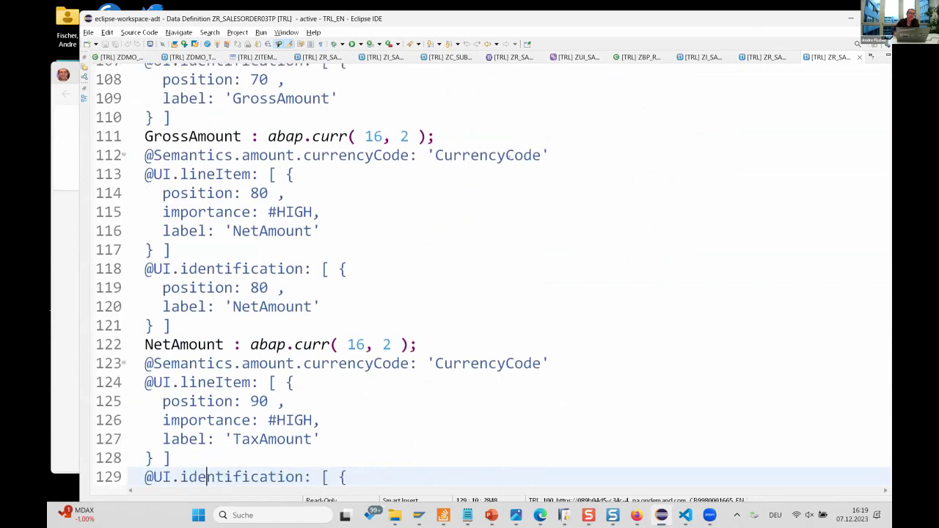
key(Down)
key(Down)
key(Down)
key(Down)
key(Down)
key(Down)
key(Down)
key(Down)
key(Down)
key(Down)
key(Down)
key(Down)
key(Down)
key(Down)
key(Down)
key(Down)
key(Down)
key(Down)
key(Down)
key(Down)
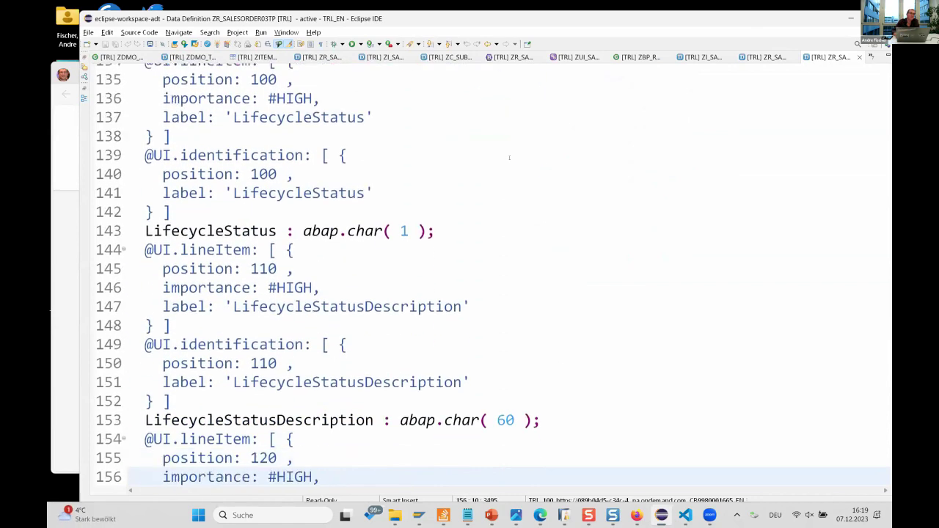
key(Down)
key(Down)
key(Down)
key(Down)
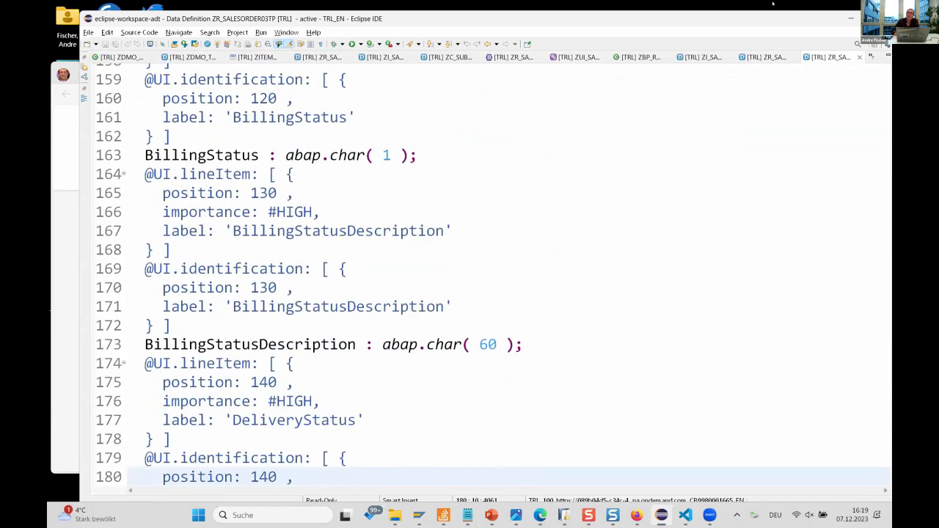
Step: Switch to the browser, open the project ZR_SalesOrder03TP and check its generation log
key(alt+Tab)
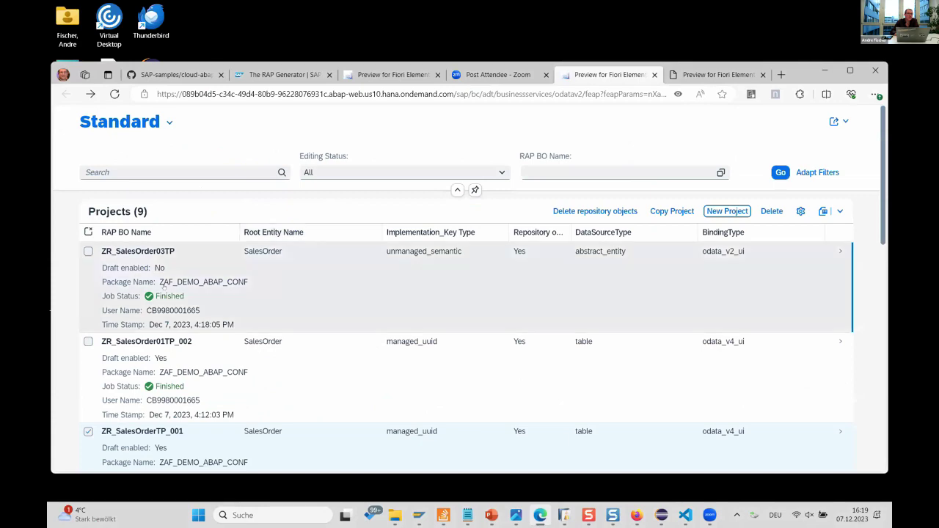
click(224, 273)
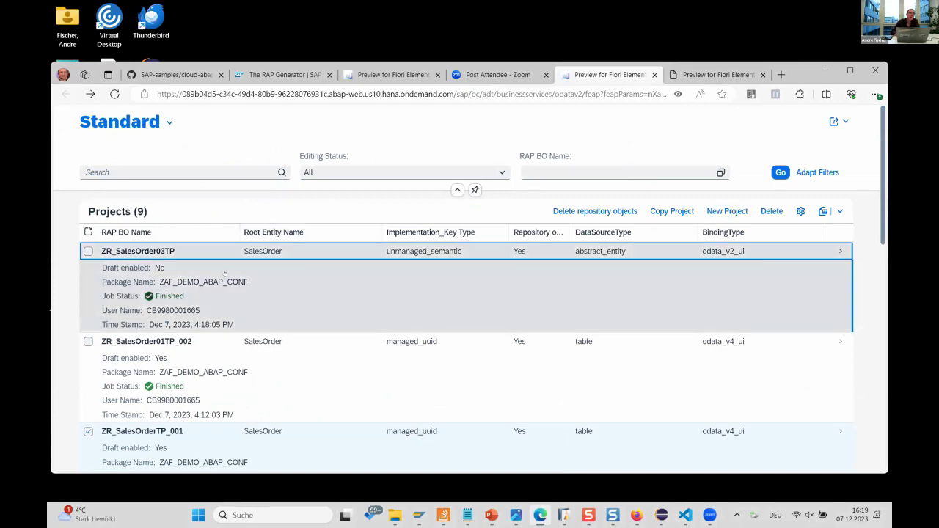
click(533, 218)
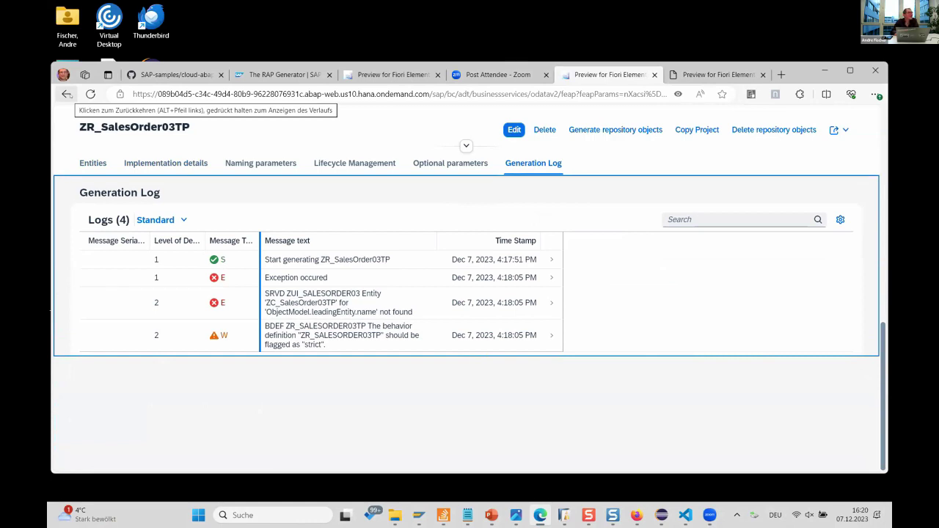
Step: Return to the project list, open the project ZR_SalesOrder01TP_002, check its generation log and minimize the browser
click(66, 94)
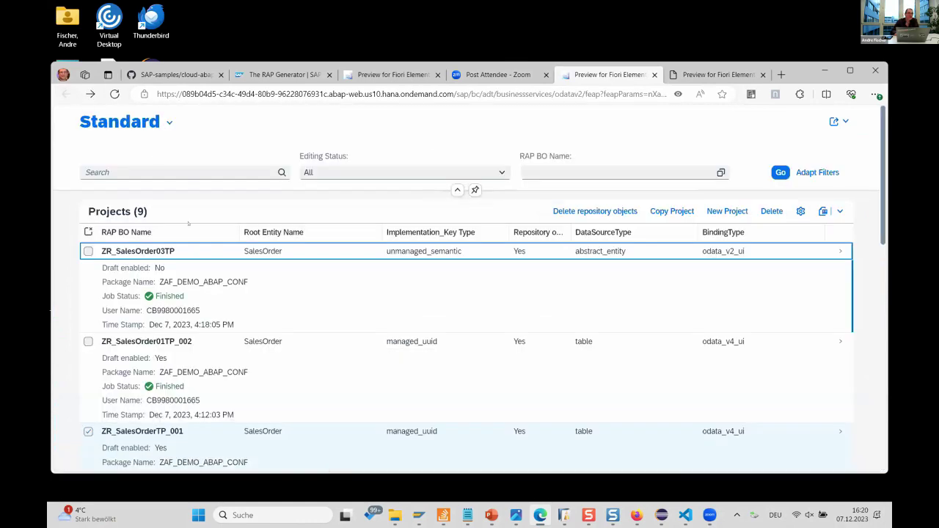
click(197, 361)
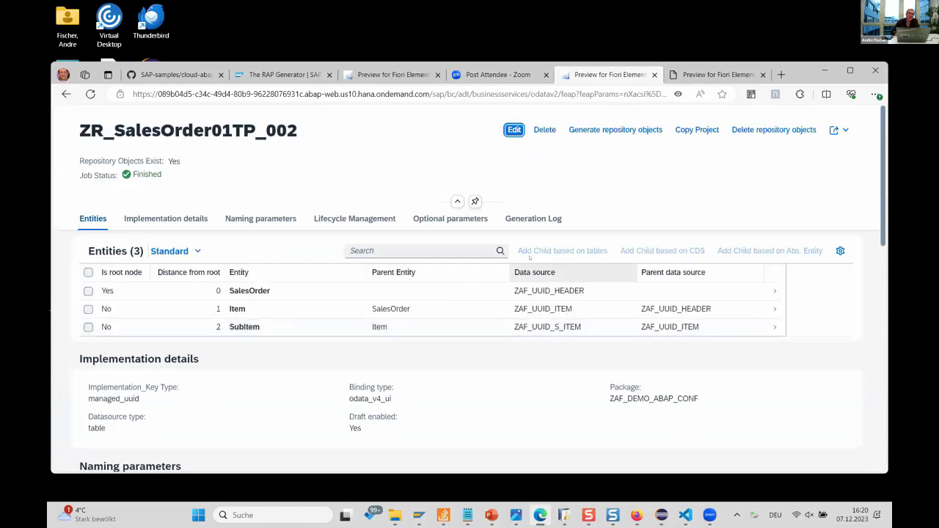
click(542, 220)
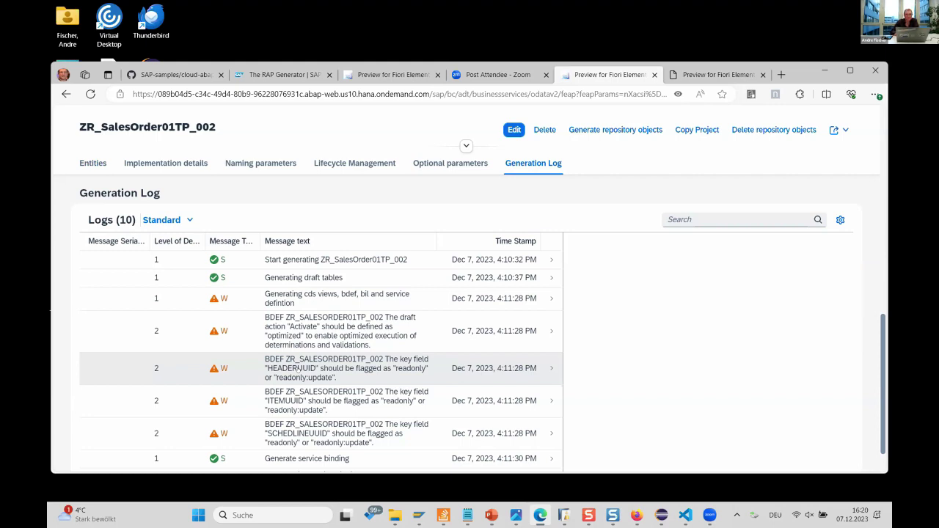
click(824, 70)
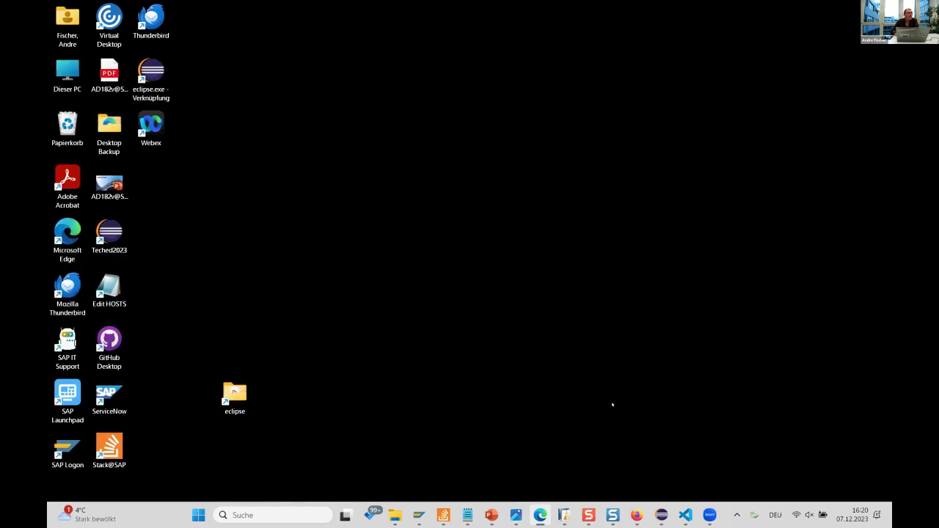